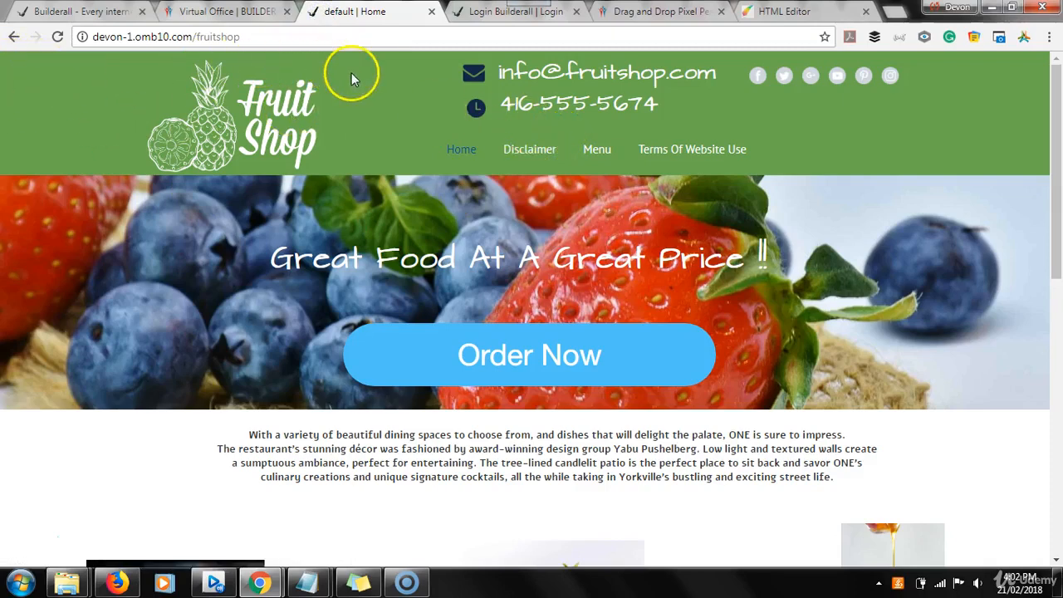
In the Notepad topic list, extend the first line to read "Banner / Header".
{"action": "mouse_move", "coordinate": [319, 588]}
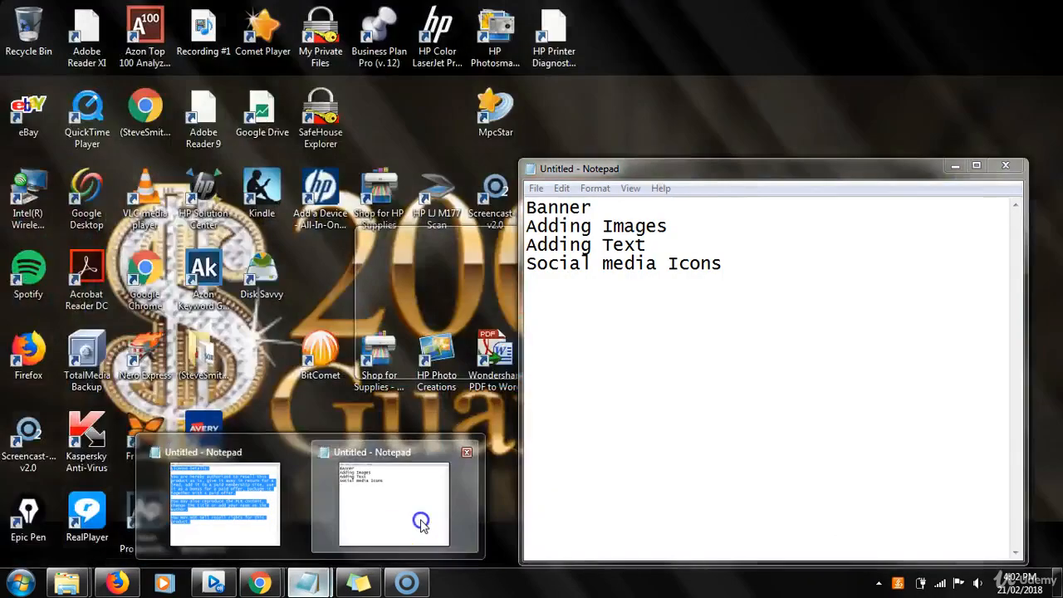
{"action": "left_click", "coordinate": [405, 504]}
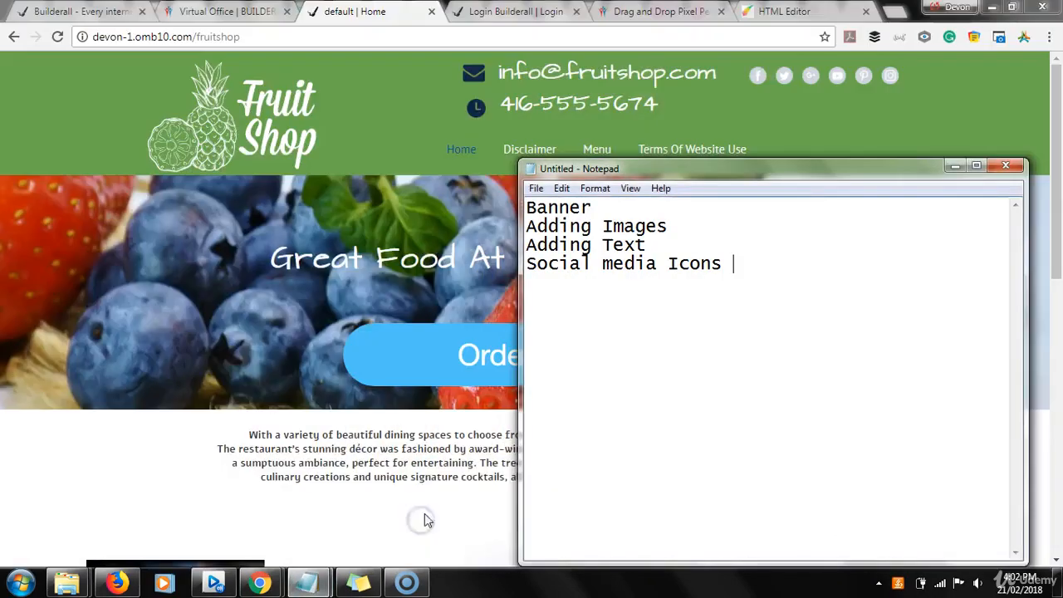
{"action": "left_click", "coordinate": [668, 373]}
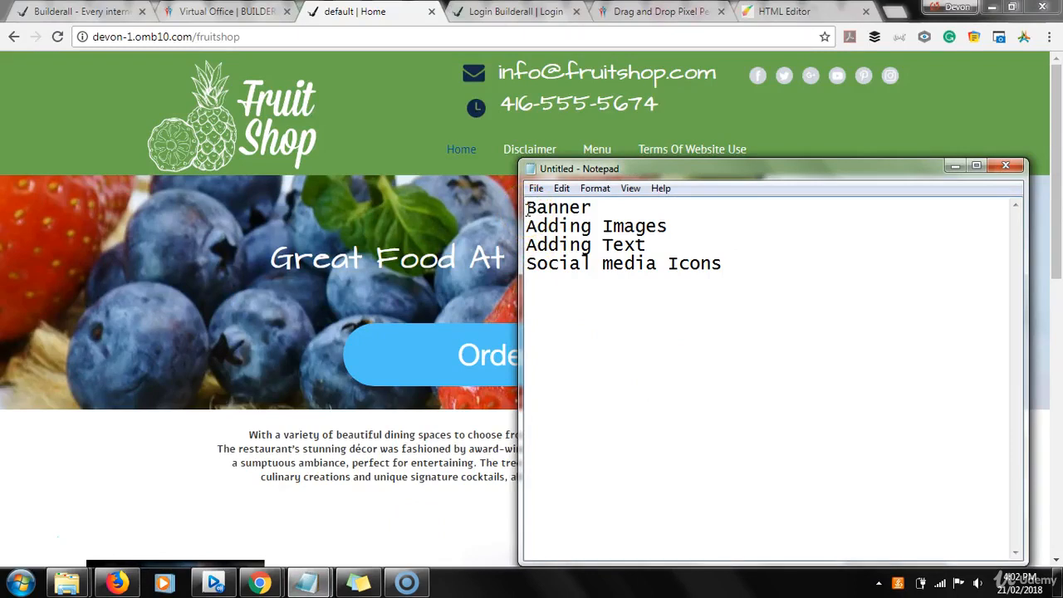
{"action": "left_click", "coordinate": [612, 206]}
{"action": "type", "text": "/ Header"}
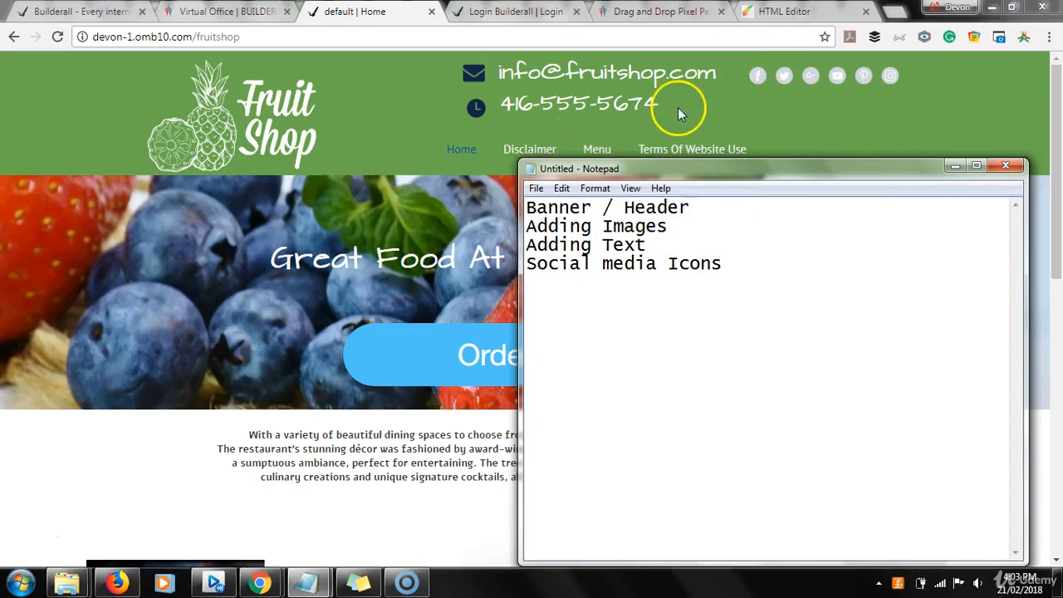
Switch to the HTML Editor page and give the header the plain full-width rectangle style in its appearance settings.
{"action": "left_click", "coordinate": [785, 12]}
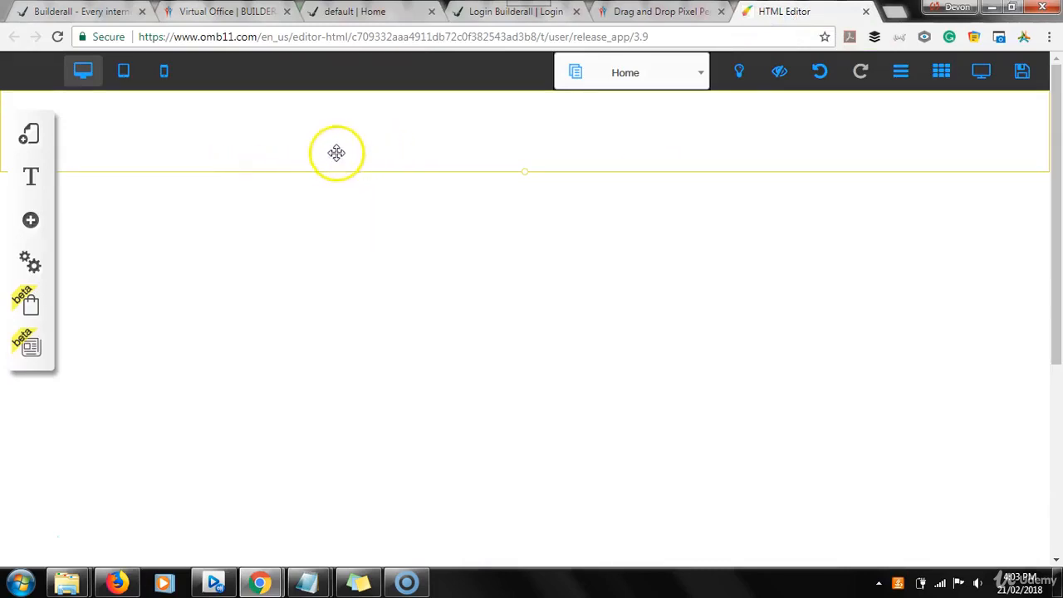
{"action": "left_click", "coordinate": [401, 131]}
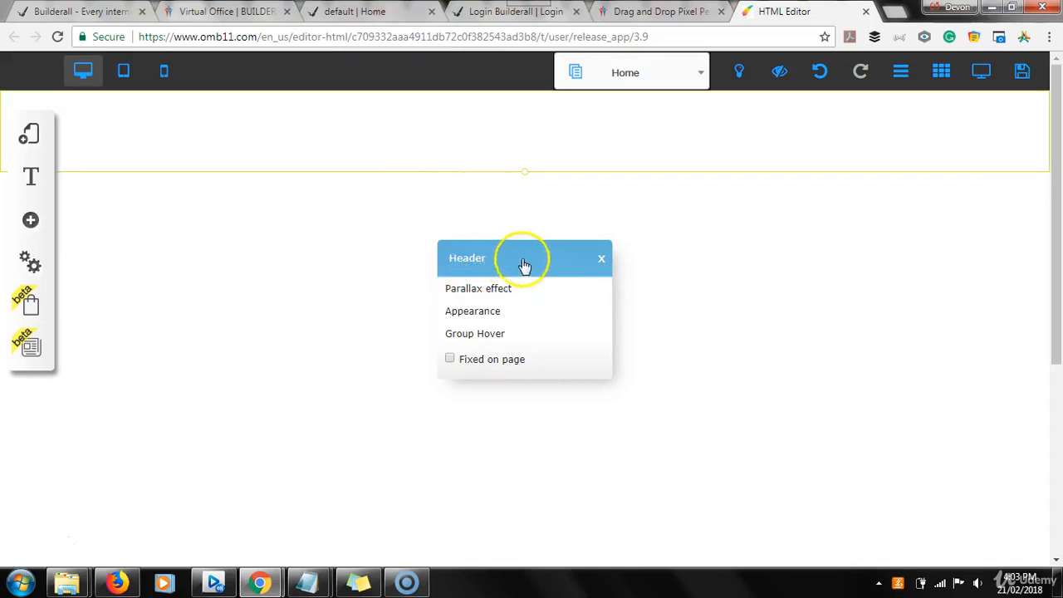
{"action": "left_click", "coordinate": [472, 313]}
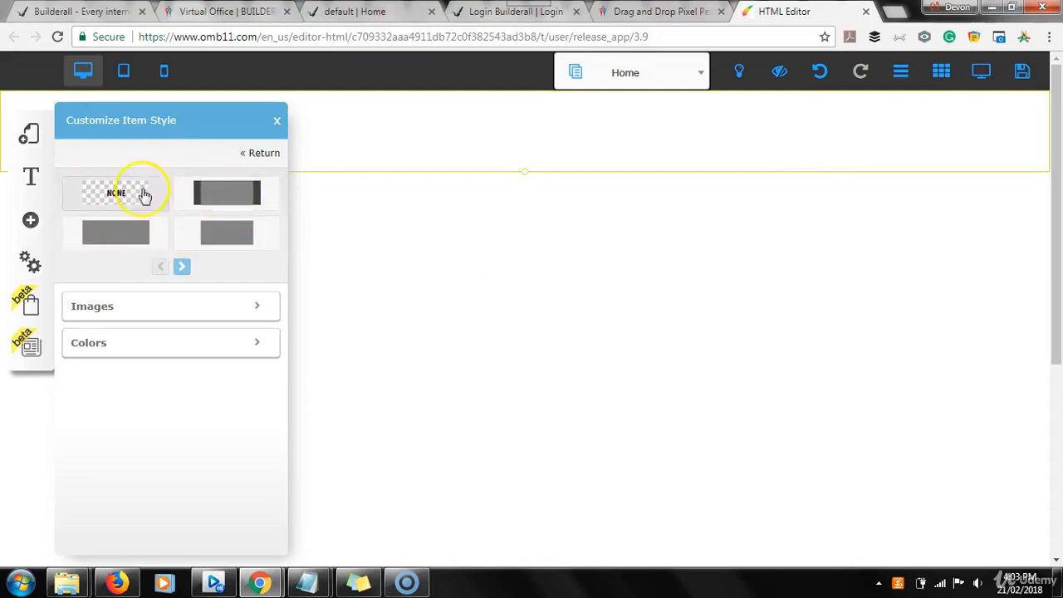
{"action": "left_click", "coordinate": [129, 238]}
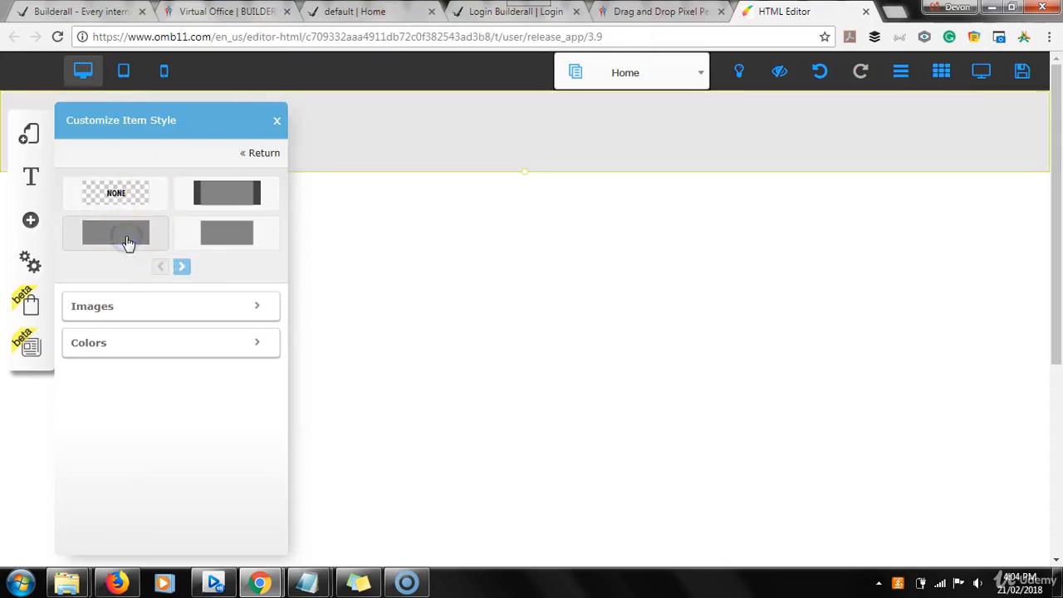
{"action": "left_click", "coordinate": [177, 336]}
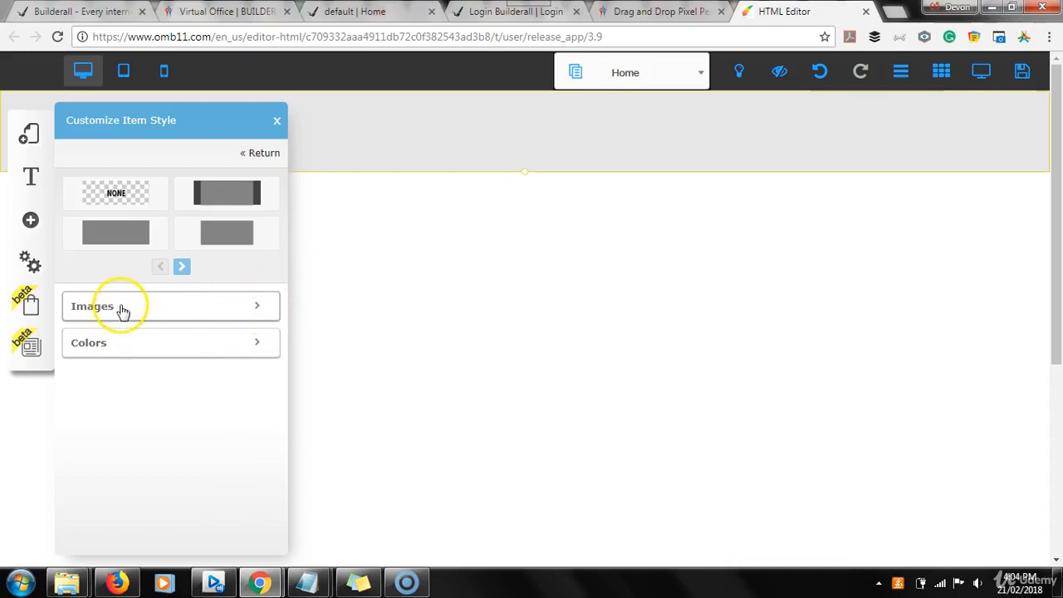
Set the uploaded baker-1194418_1920 picture as the header's fluid background image.
{"action": "left_click", "coordinate": [258, 308]}
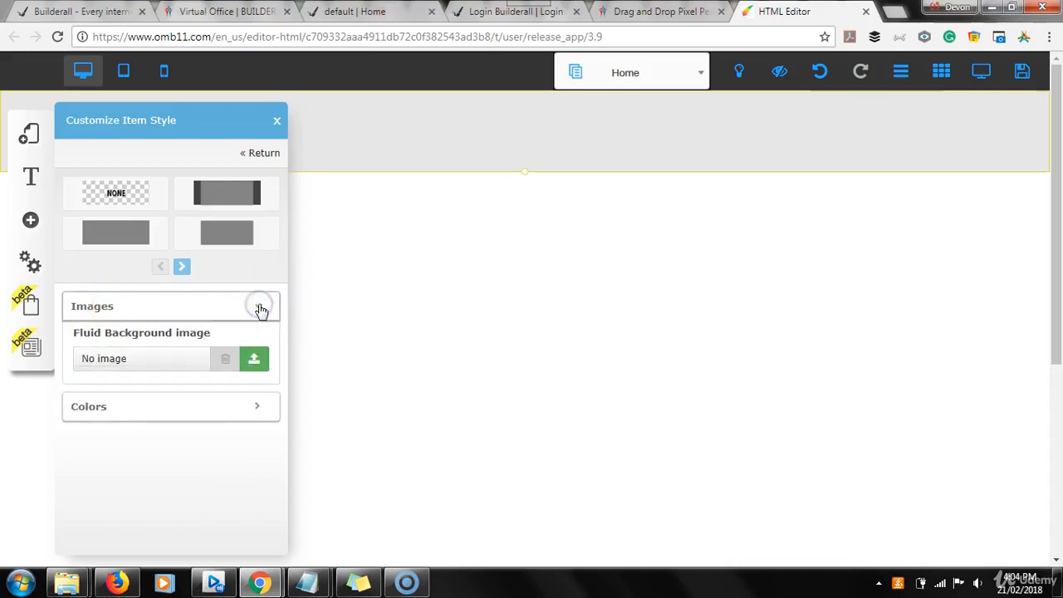
{"action": "left_click", "coordinate": [256, 360]}
{"action": "left_click", "coordinate": [257, 362]}
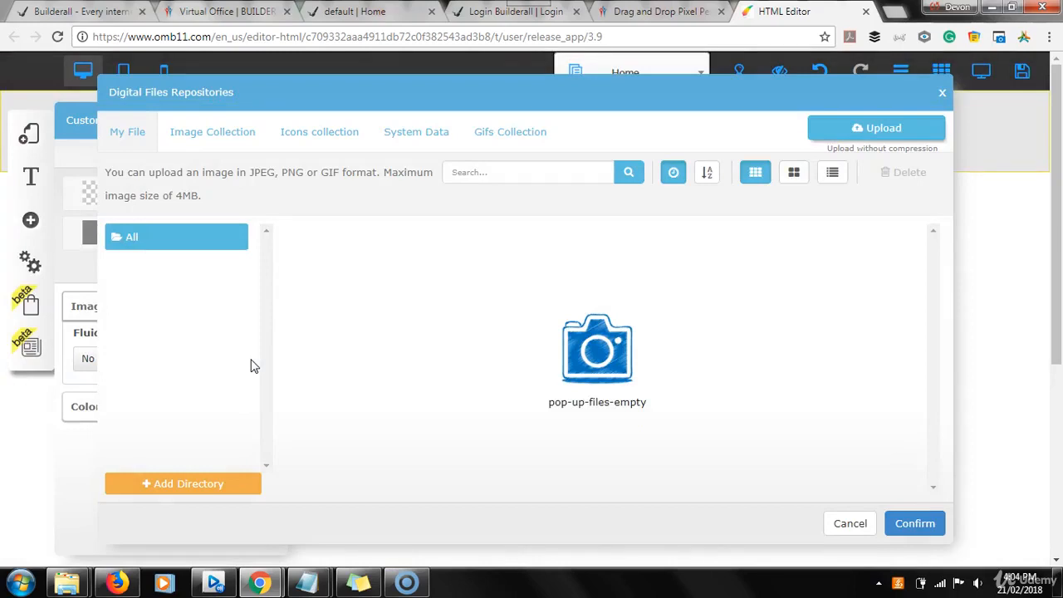
{"action": "left_click", "coordinate": [339, 357]}
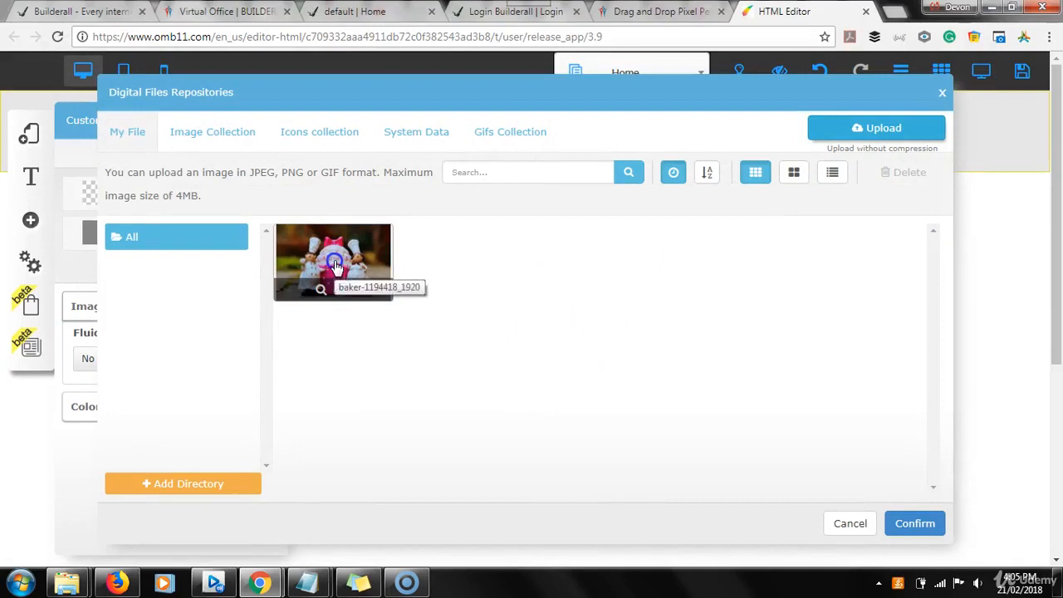
{"action": "left_click", "coordinate": [380, 236]}
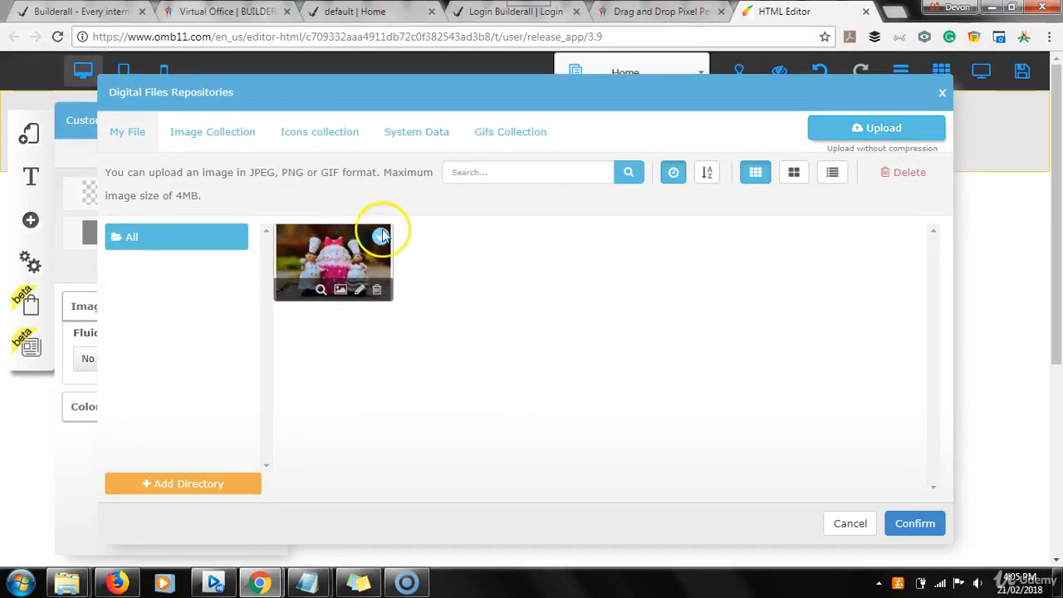
{"action": "left_click", "coordinate": [903, 535]}
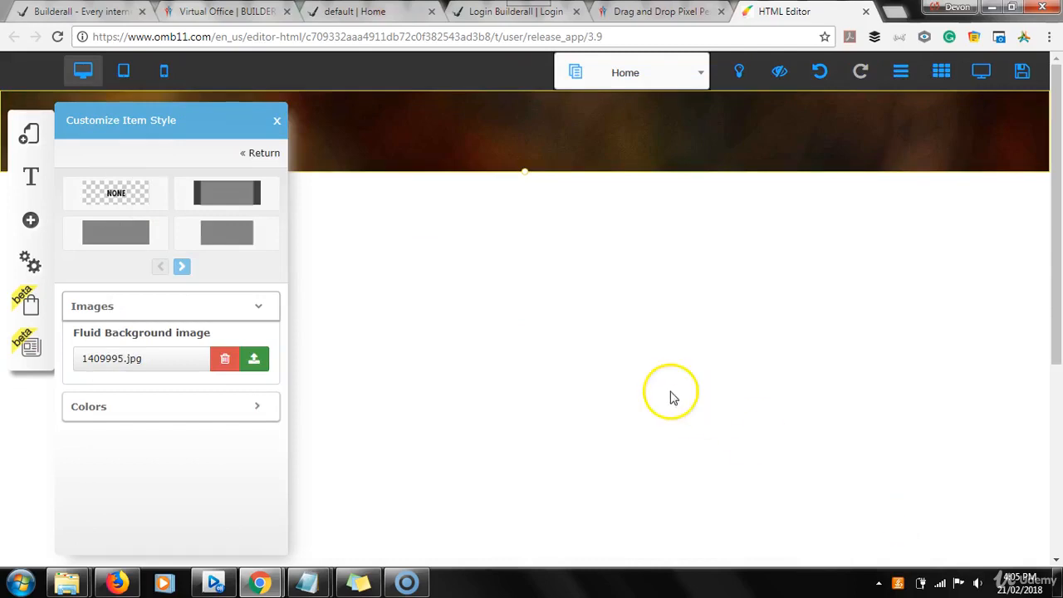
{"action": "left_click", "coordinate": [278, 122]}
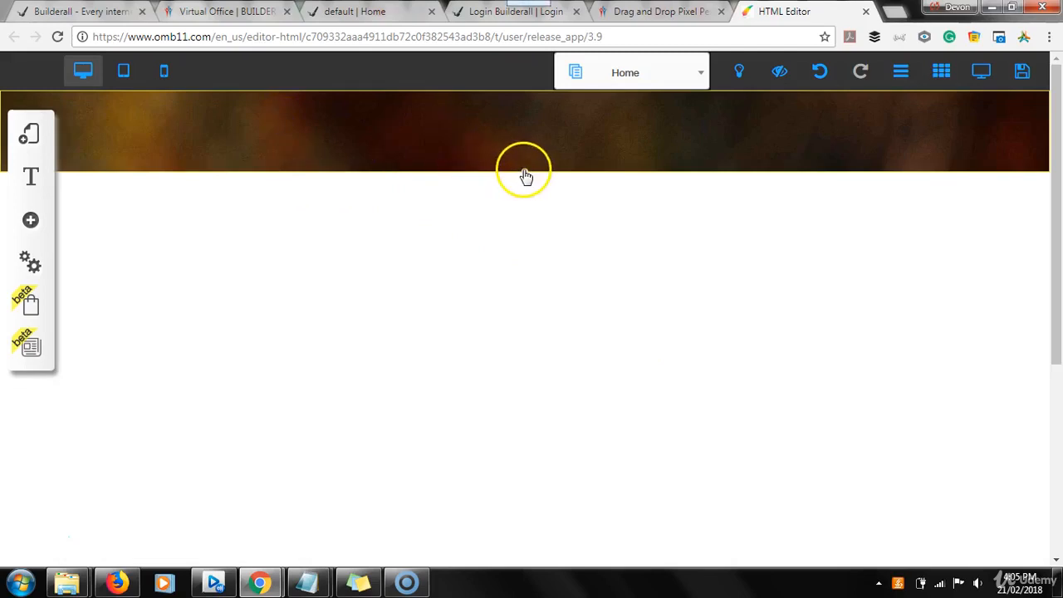
Remove the fluid background image from the header's appearance settings.
{"action": "mouse_move", "coordinate": [525, 175]}
{"action": "left_mouse_down"}
{"action": "mouse_move", "coordinate": [541, 456]}
{"action": "mouse_move", "coordinate": [560, 509]}
{"action": "mouse_move", "coordinate": [526, 171]}
{"action": "left_mouse_up"}
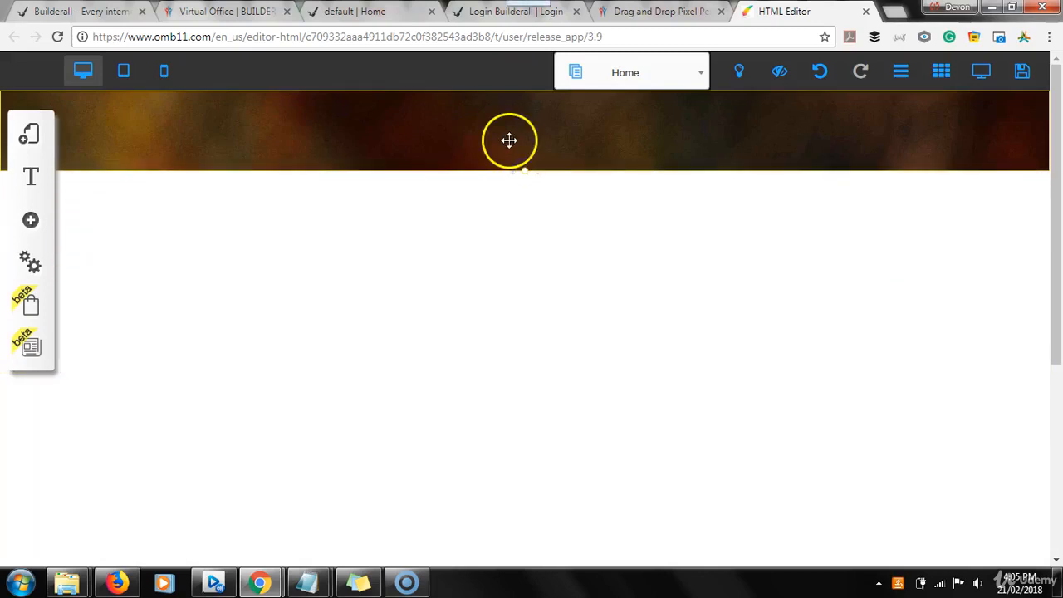
{"action": "left_click", "coordinate": [509, 140]}
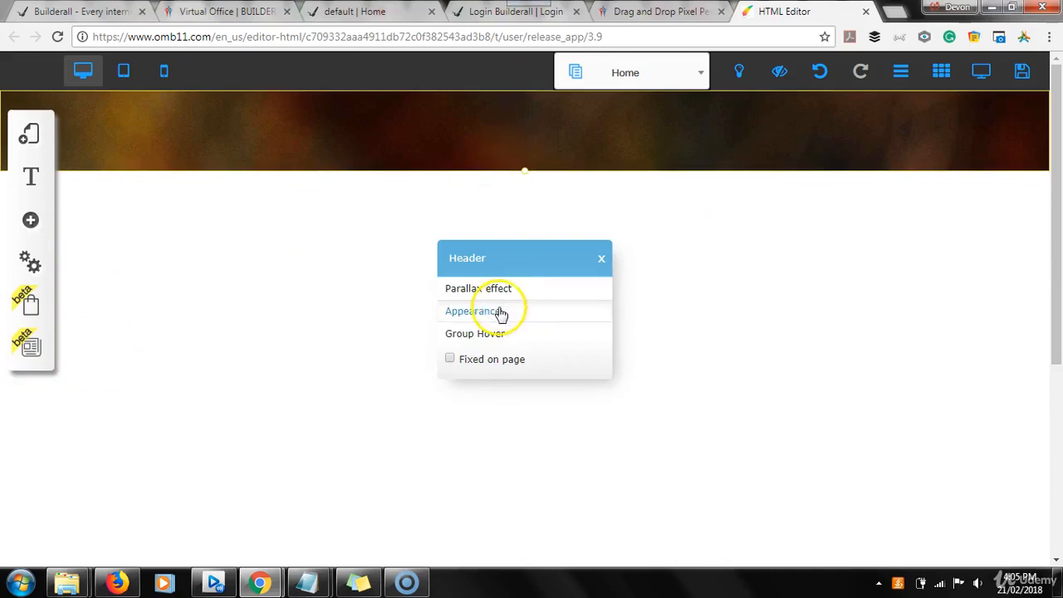
{"action": "left_click", "coordinate": [501, 311]}
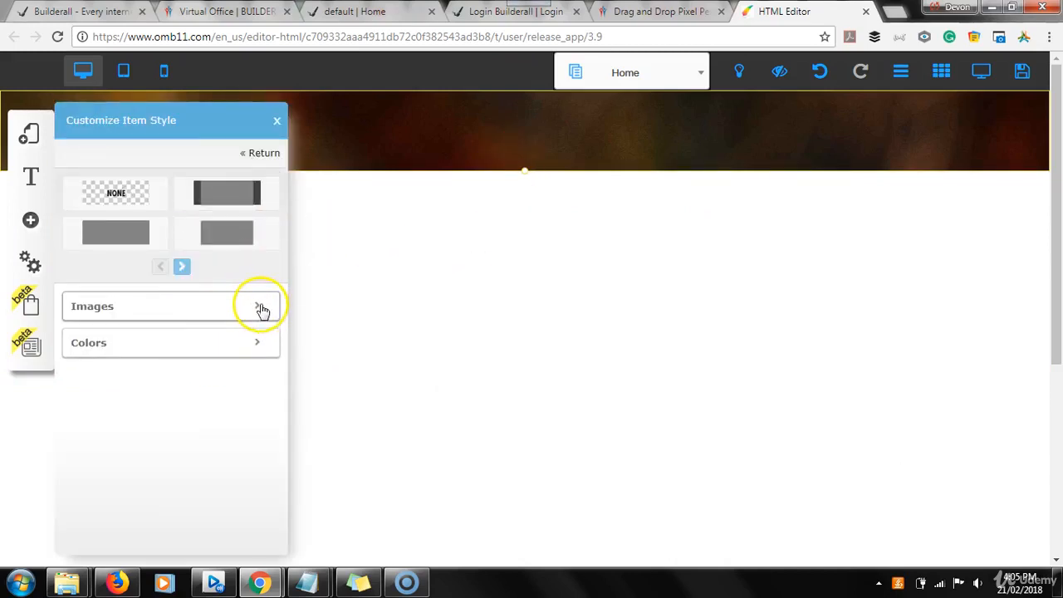
{"action": "left_click", "coordinate": [260, 309]}
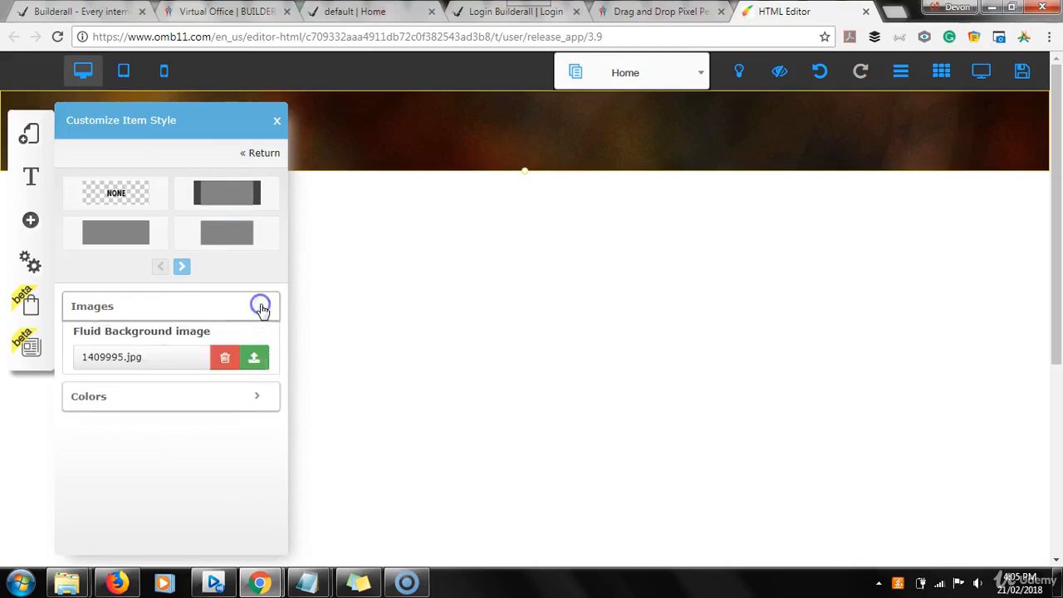
{"action": "left_click", "coordinate": [225, 362]}
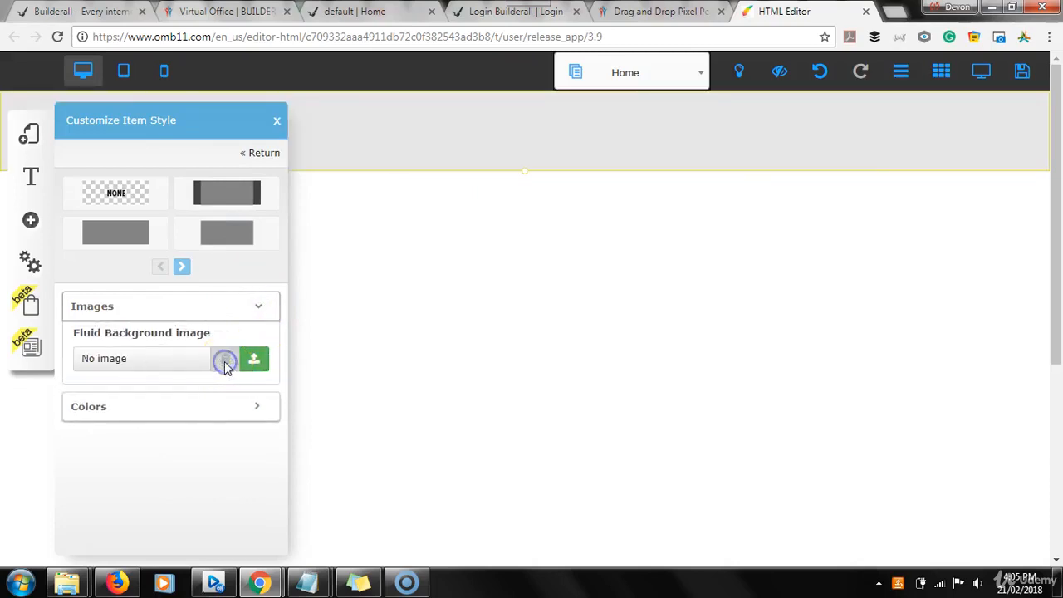
Set the header's background color to the favorite green and compare it with the Fruit Shop sample site.
{"action": "left_click", "coordinate": [251, 413]}
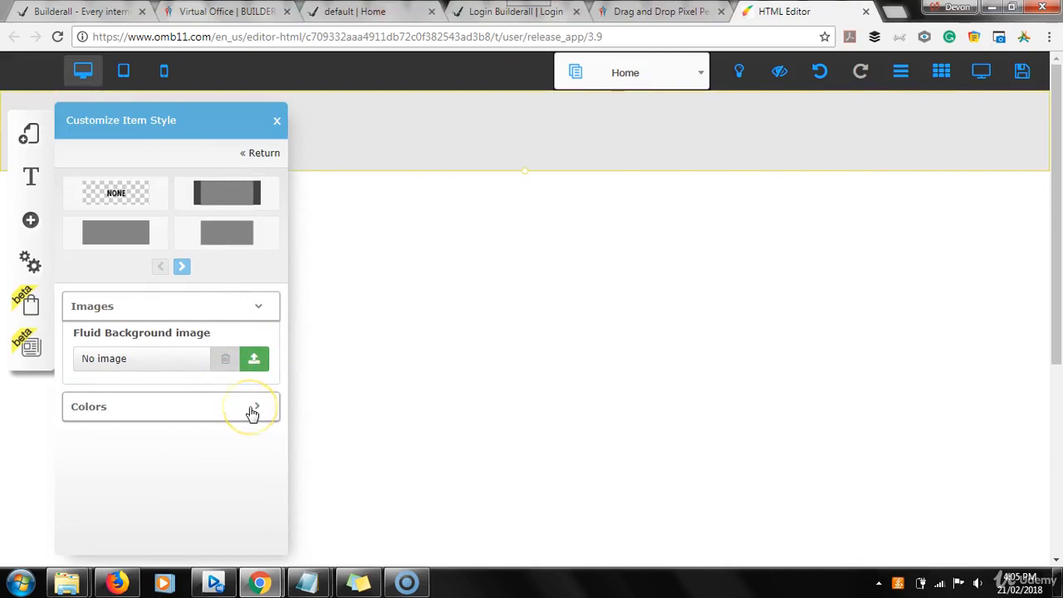
{"action": "left_click", "coordinate": [254, 410]}
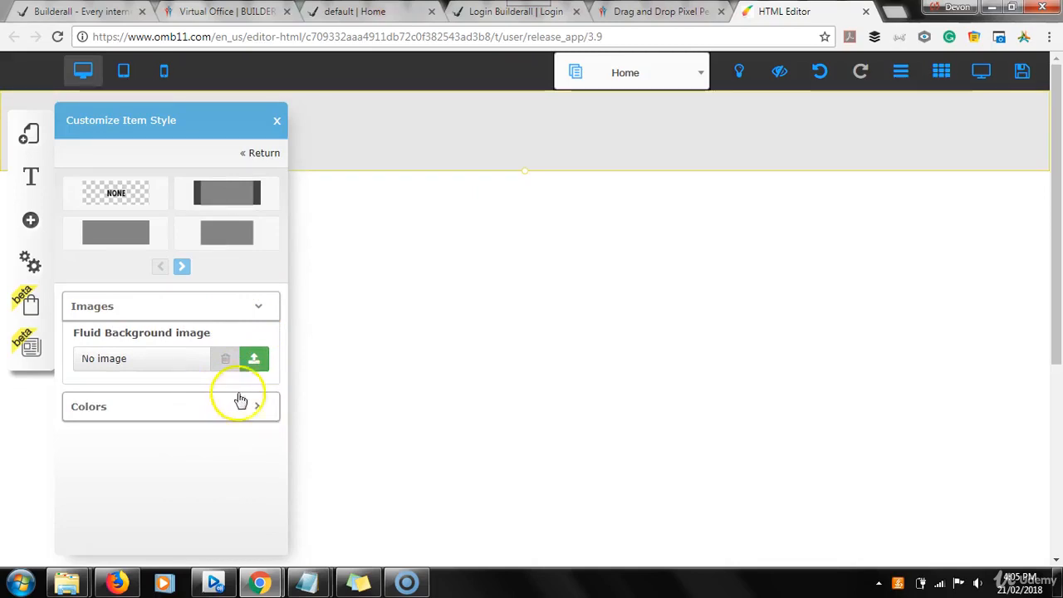
{"action": "left_click", "coordinate": [252, 411]}
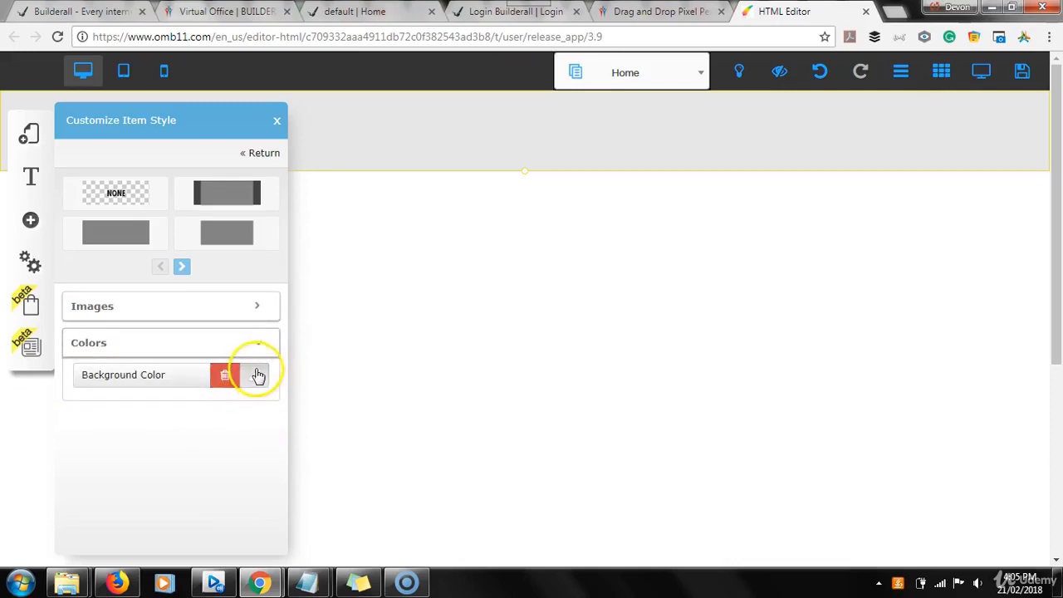
{"action": "left_click", "coordinate": [255, 378]}
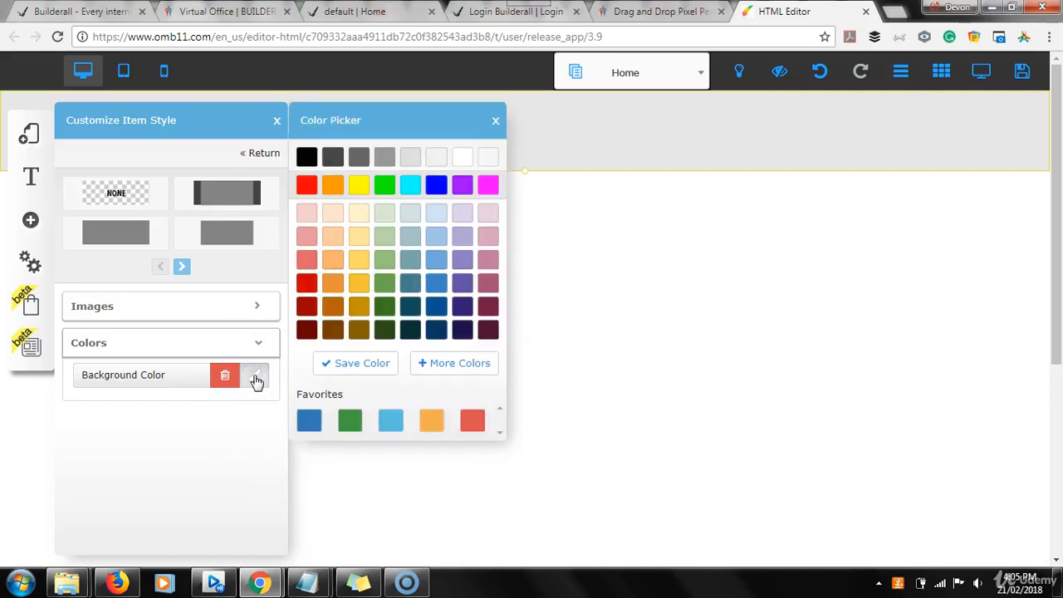
{"action": "left_click", "coordinate": [404, 306]}
{"action": "mouse_move", "coordinate": [355, 420]}
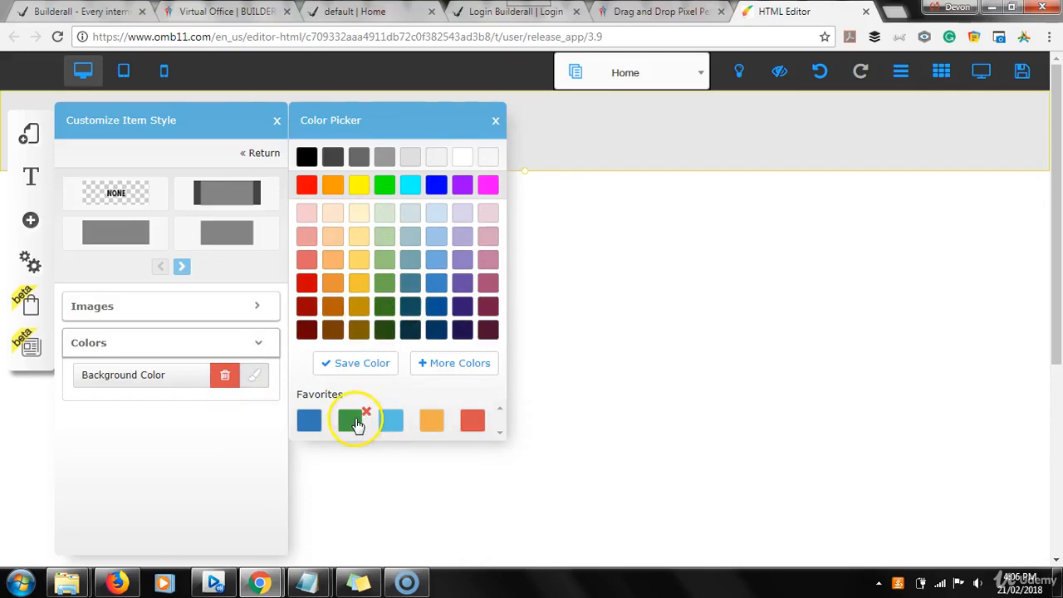
{"action": "left_click", "coordinate": [347, 421]}
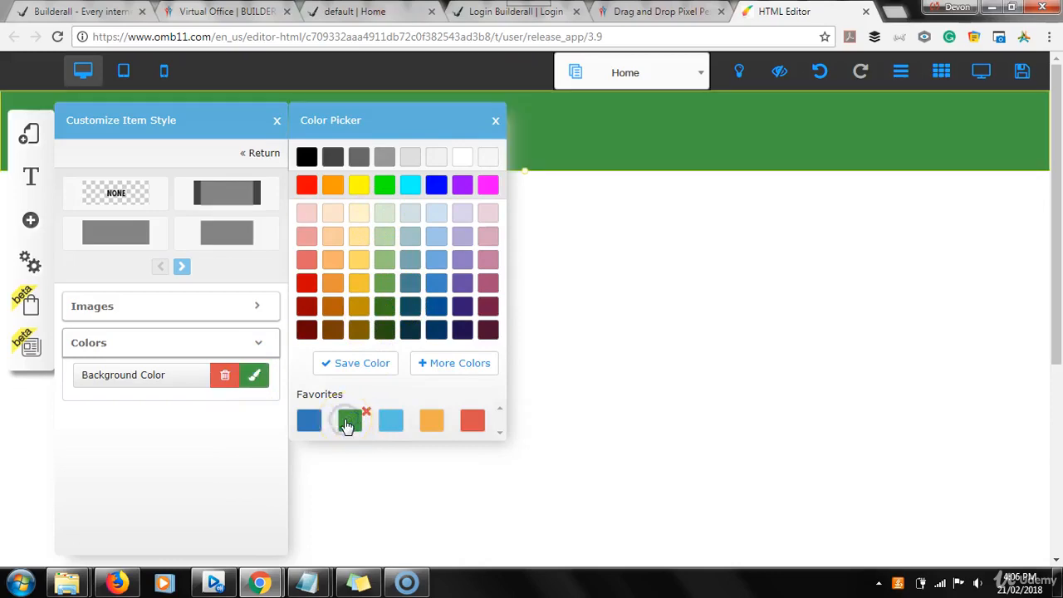
{"action": "left_click", "coordinate": [356, 13]}
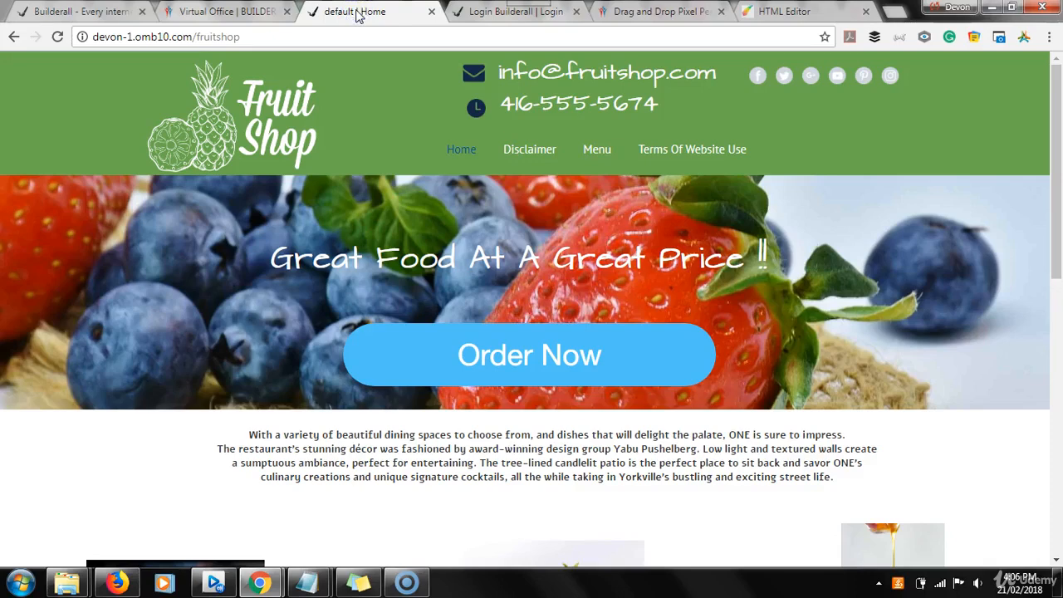
{"action": "left_click", "coordinate": [781, 11]}
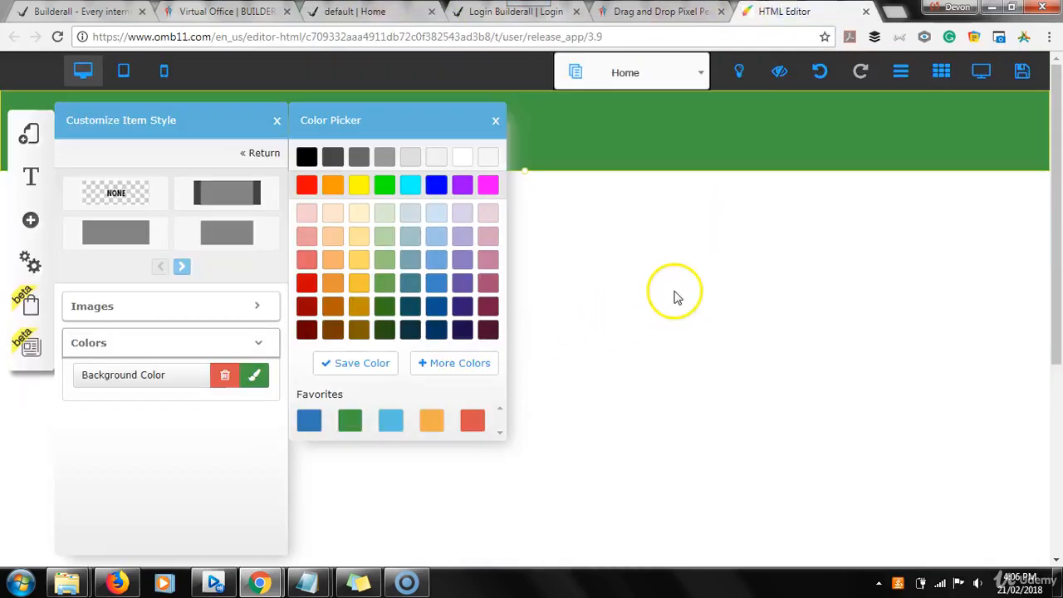
{"action": "left_click", "coordinate": [495, 120]}
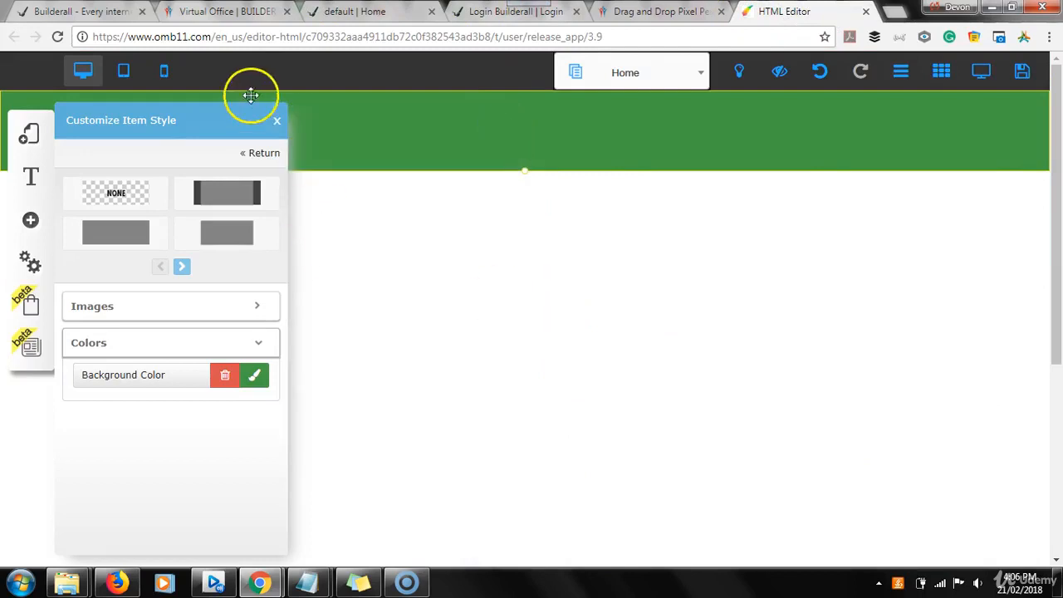
{"action": "left_click", "coordinate": [276, 123]}
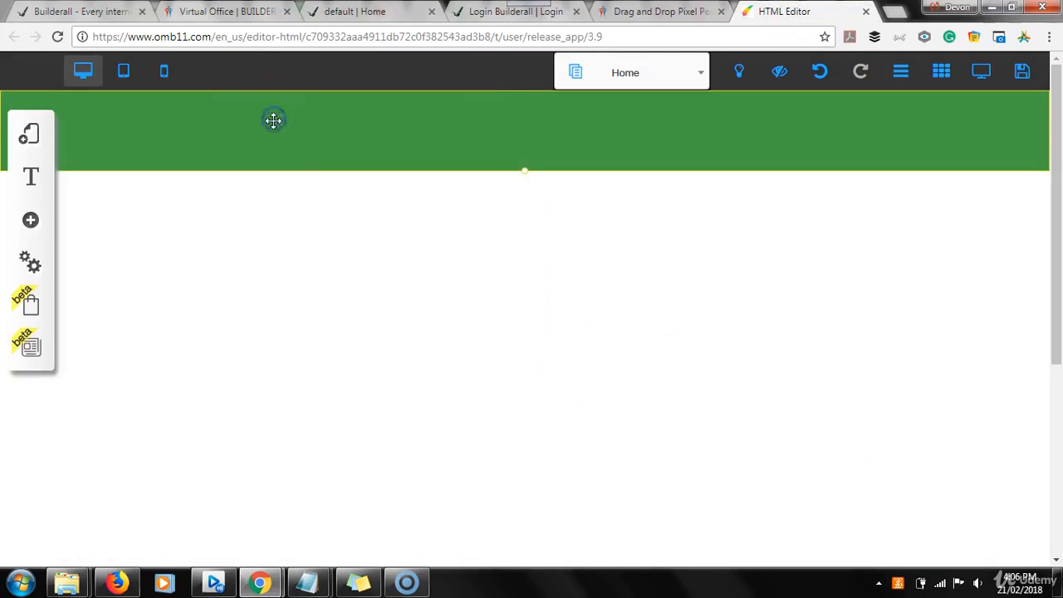
Extend the header's lower edge downward to more than double its height.
{"action": "left_click", "coordinate": [164, 264]}
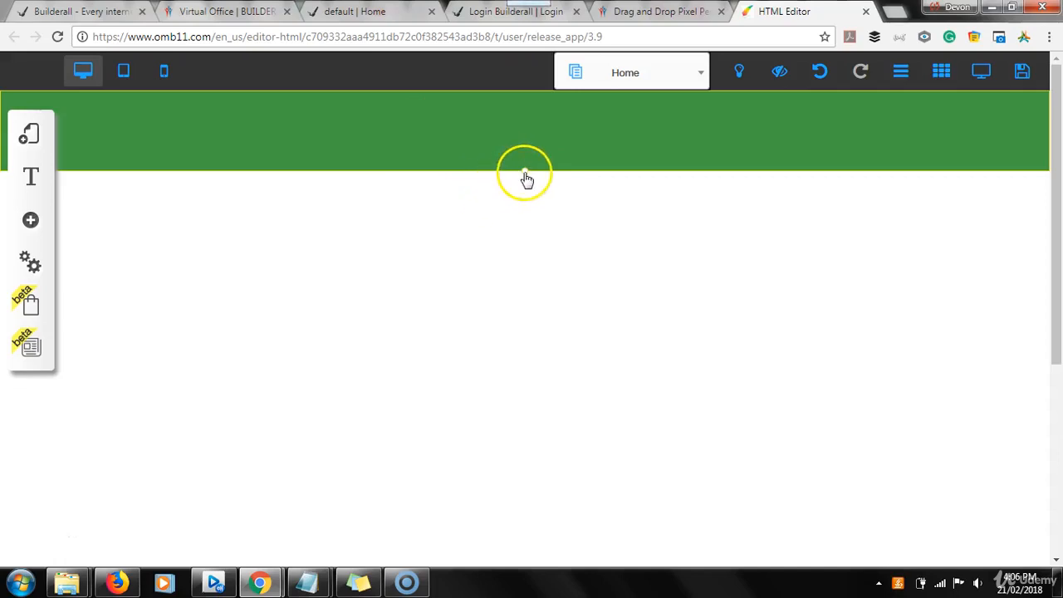
{"action": "left_click_drag", "start_coordinate": [525, 180], "coordinate": [542, 309]}
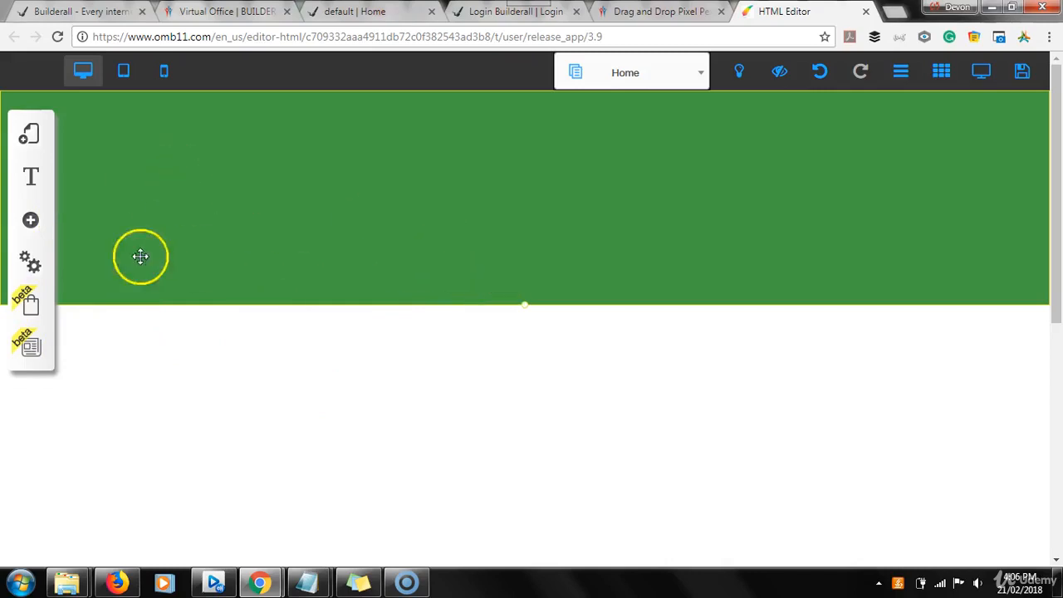
Add a standard Image element to the page and shrink it to about 359 px wide.
{"action": "left_click", "coordinate": [30, 221]}
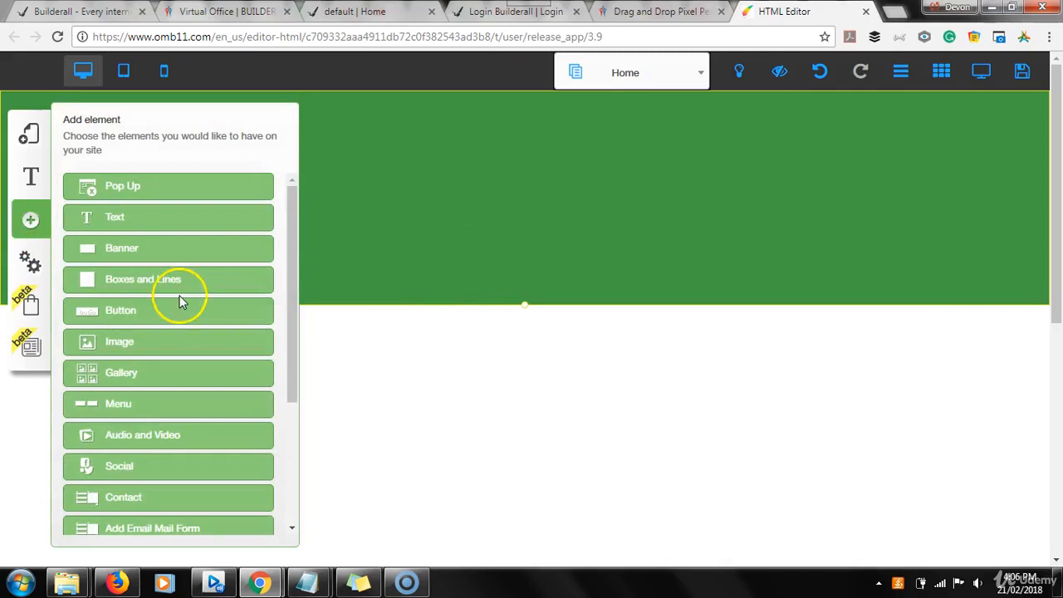
{"action": "left_click", "coordinate": [156, 343]}
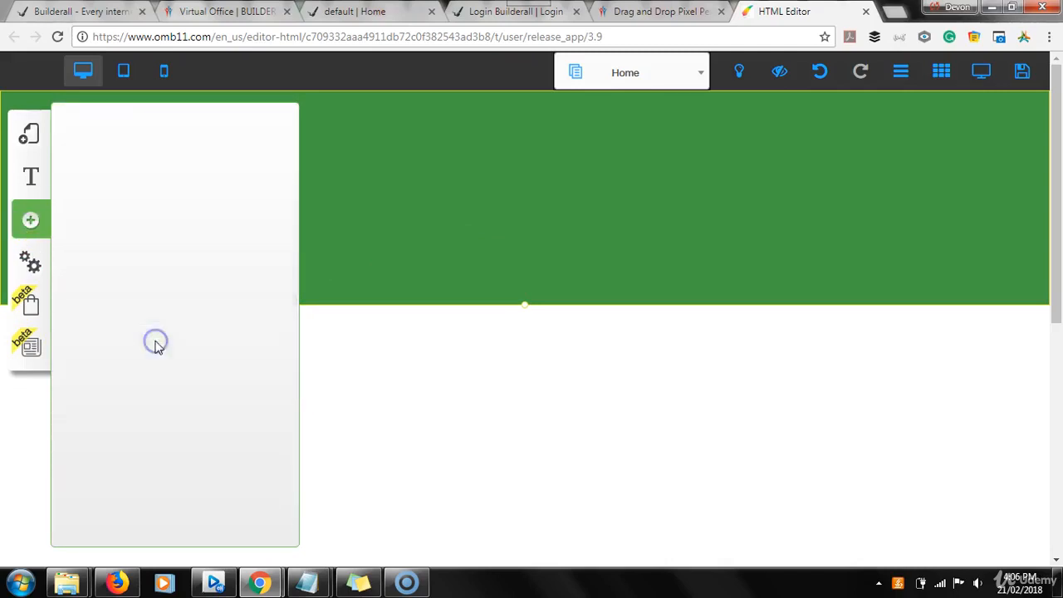
{"action": "left_click_drag", "start_coordinate": [185, 320], "coordinate": [340, 293]}
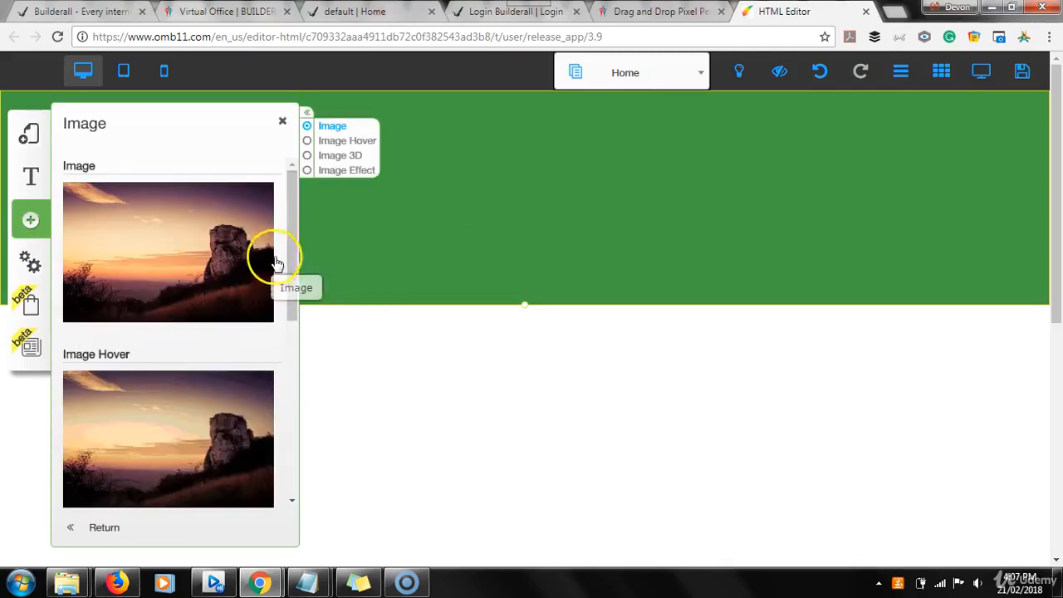
{"action": "left_click_drag", "start_coordinate": [292, 218], "coordinate": [138, 341]}
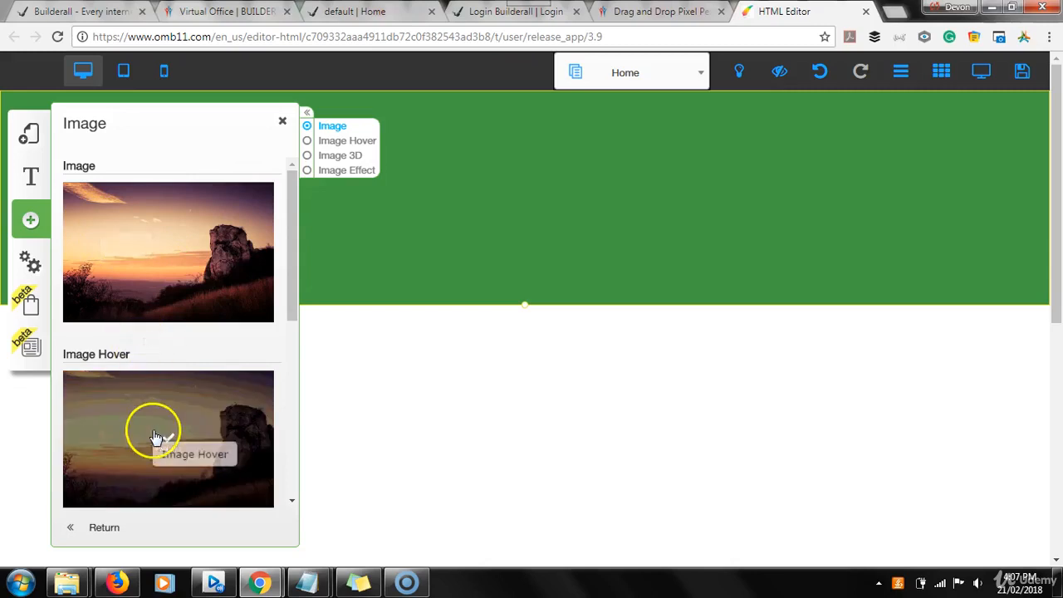
{"action": "left_click_drag", "start_coordinate": [292, 212], "coordinate": [290, 180]}
{"action": "left_click", "coordinate": [172, 238]}
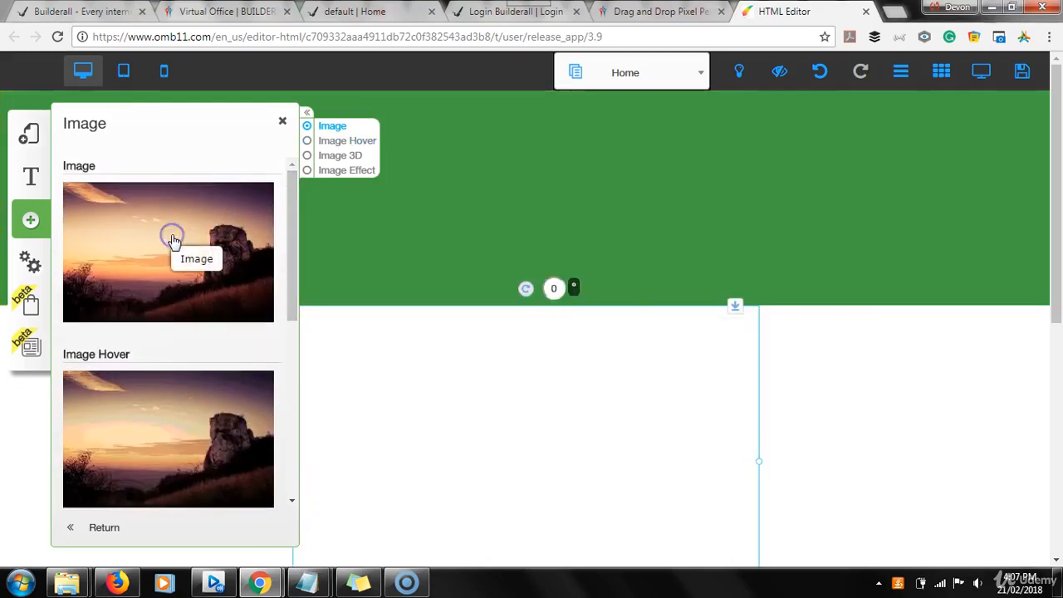
{"action": "left_click", "coordinate": [282, 122]}
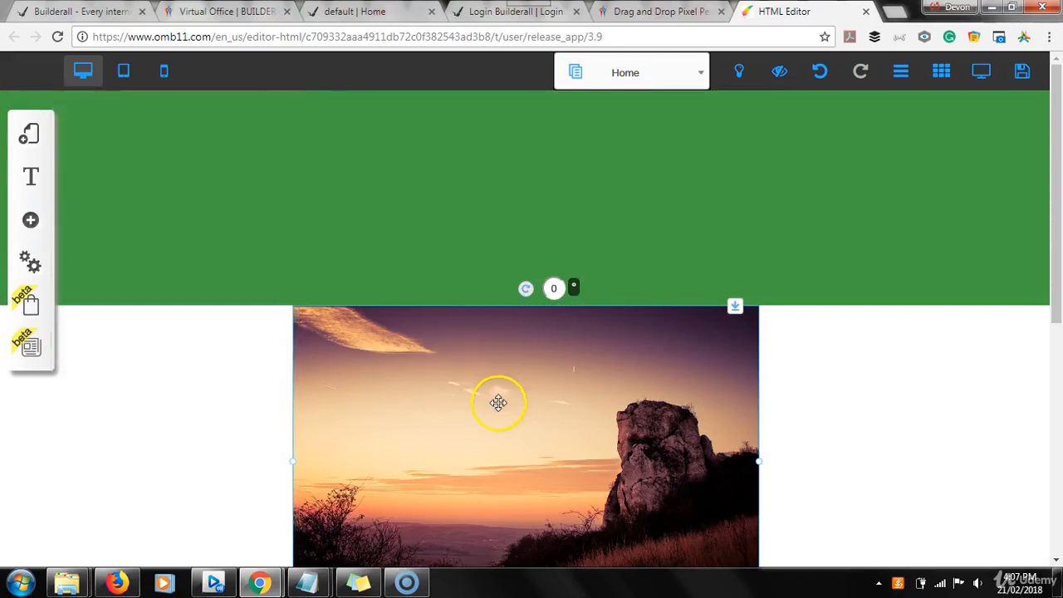
{"action": "left_click_drag", "start_coordinate": [498, 402], "coordinate": [498, 295]}
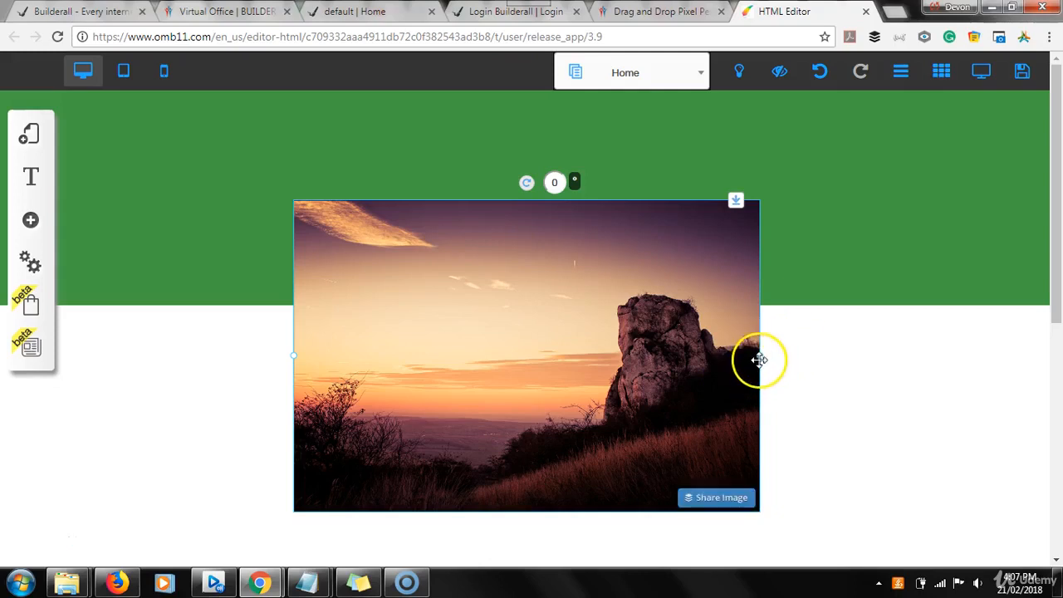
{"action": "left_click_drag", "start_coordinate": [754, 358], "coordinate": [575, 355]}
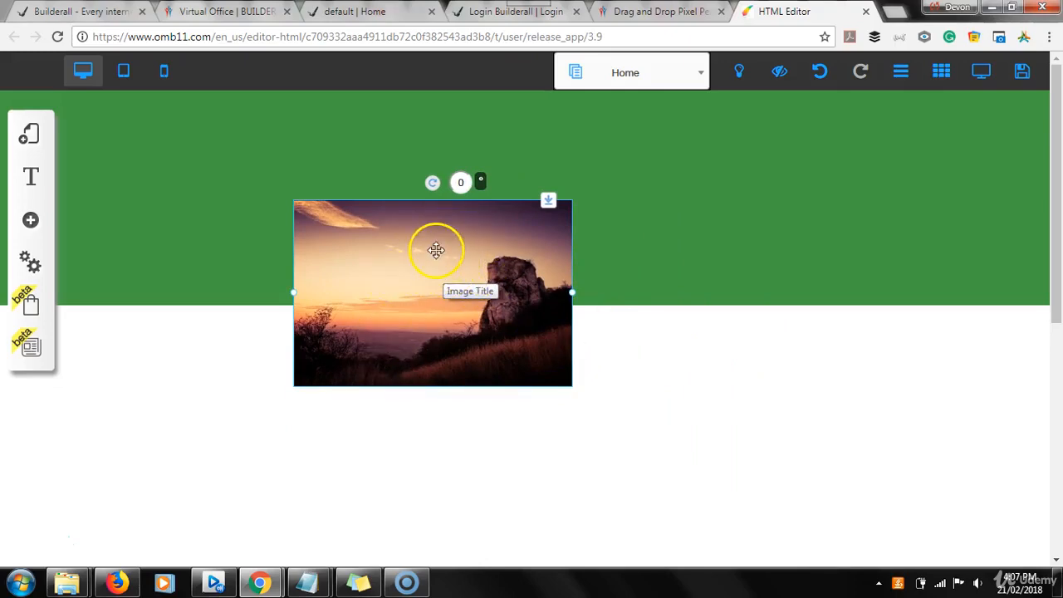
Move the sample image into the green header and back onto the page just below it, acknowledging the root element alerts.
{"action": "left_click_drag", "start_coordinate": [441, 254], "coordinate": [572, 214]}
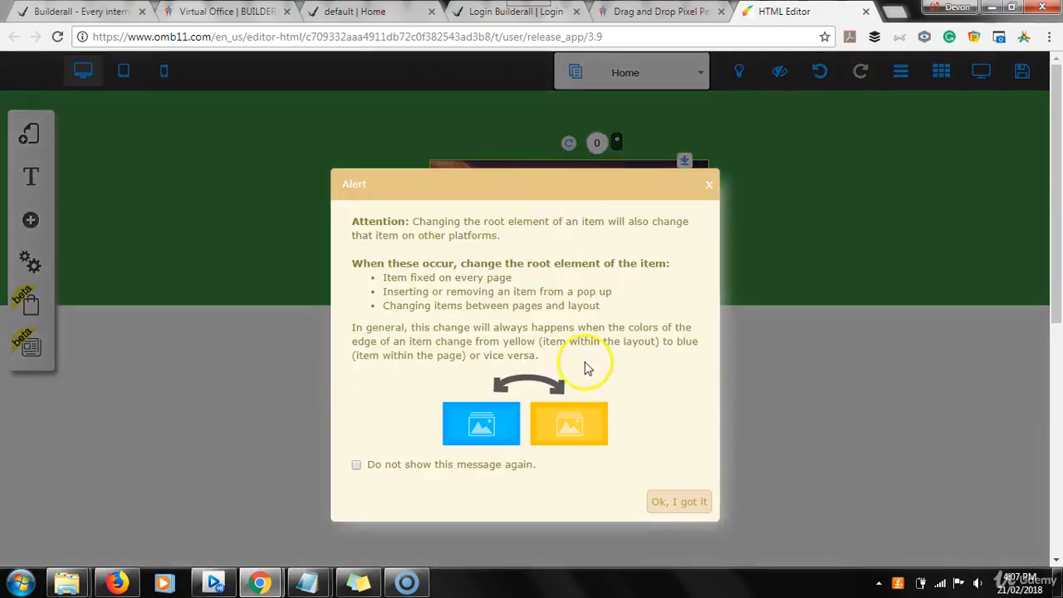
{"action": "left_click", "coordinate": [681, 503]}
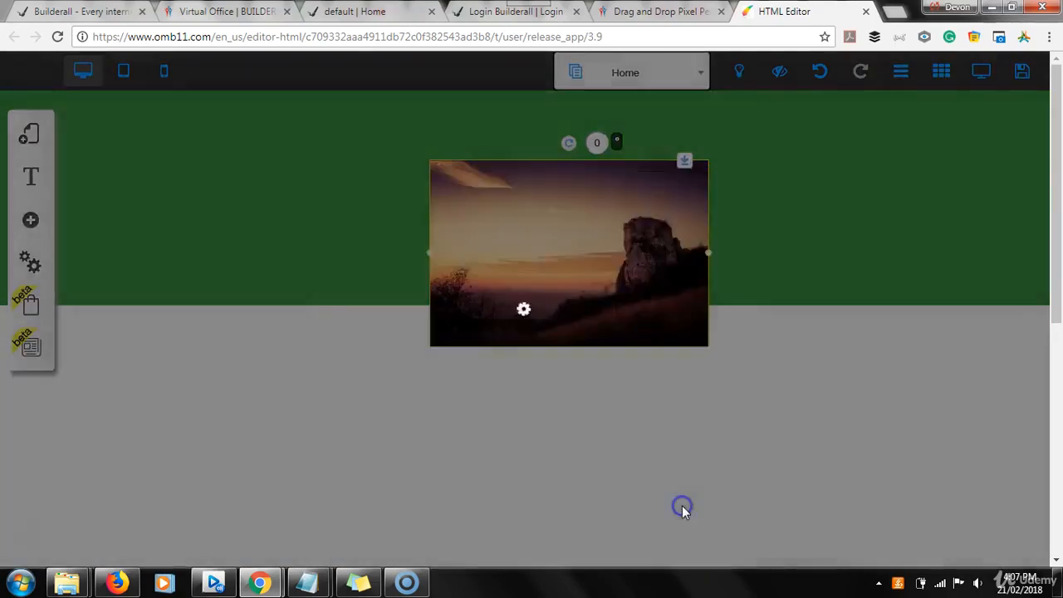
{"action": "left_click_drag", "start_coordinate": [579, 240], "coordinate": [538, 376]}
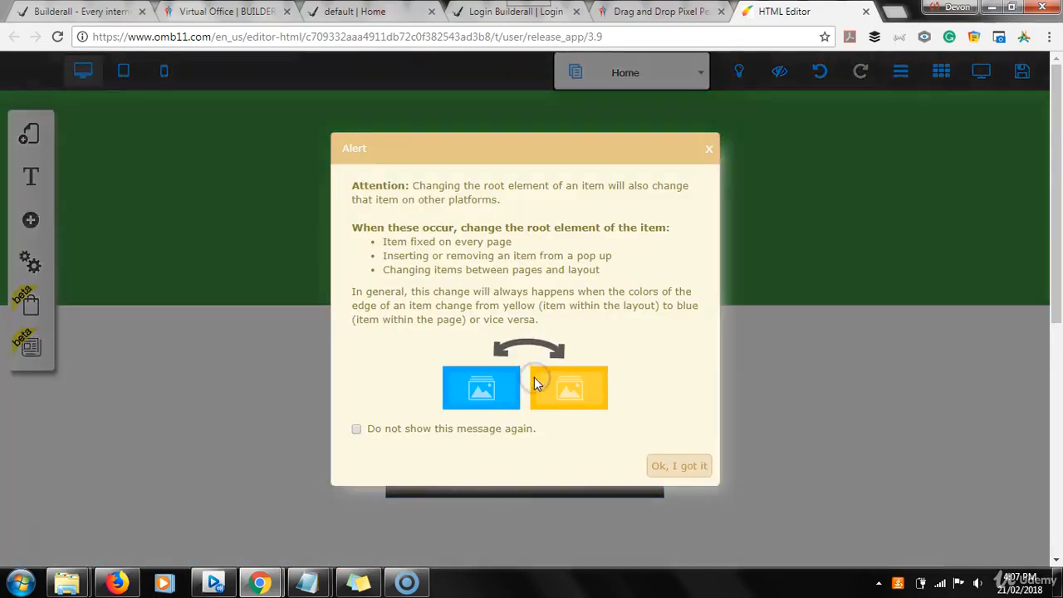
{"action": "left_click", "coordinate": [683, 466]}
{"action": "left_click_drag", "start_coordinate": [541, 398], "coordinate": [515, 401]}
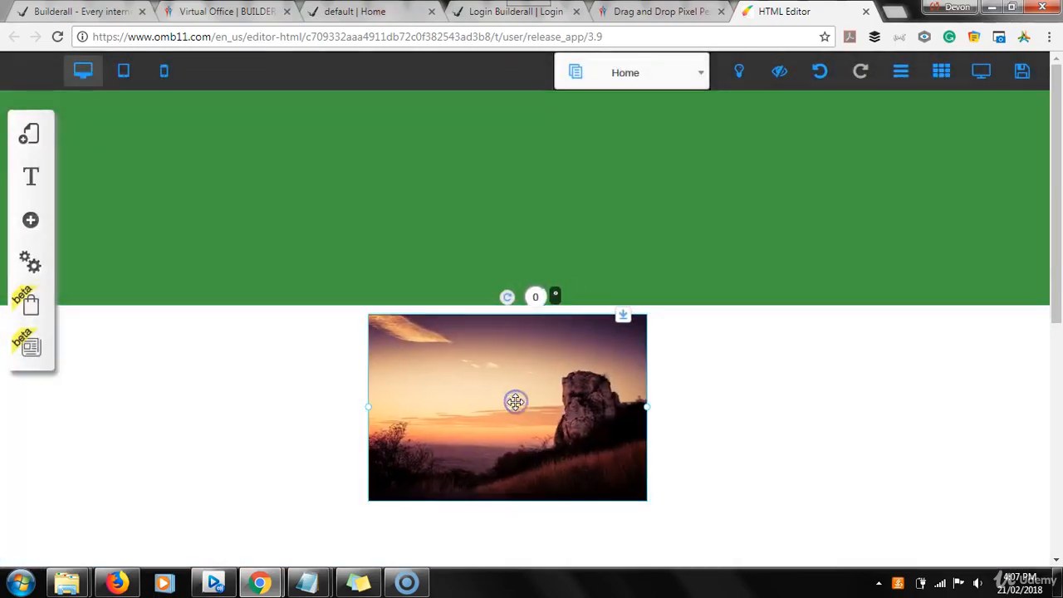
Replace the sample image with the white Fruit Shop logo, uploading file 596732 from the BuilderAll folder.
{"action": "double_click", "coordinate": [543, 366]}
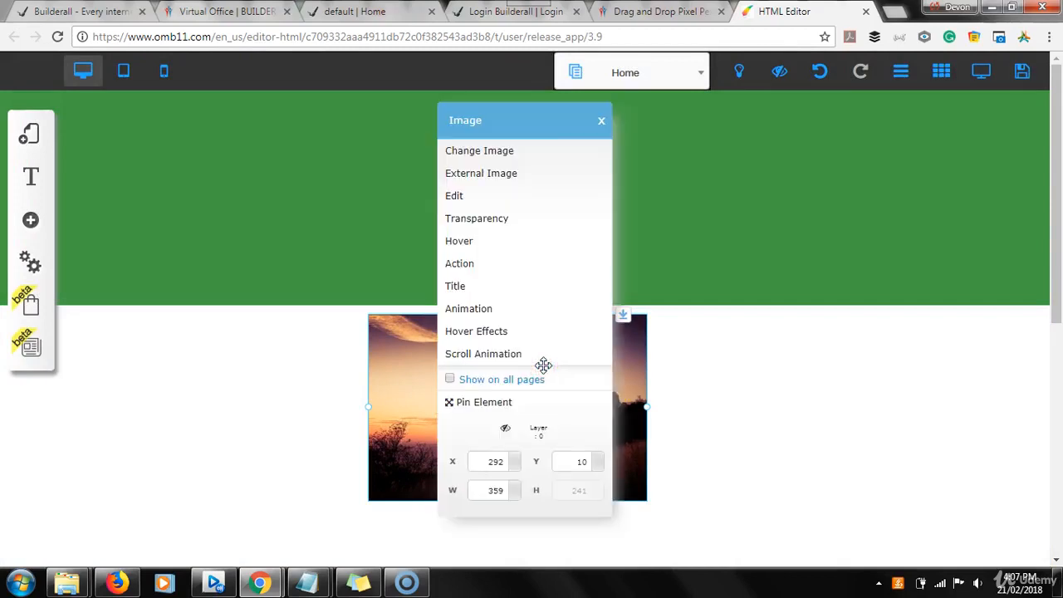
{"action": "left_click", "coordinate": [503, 157]}
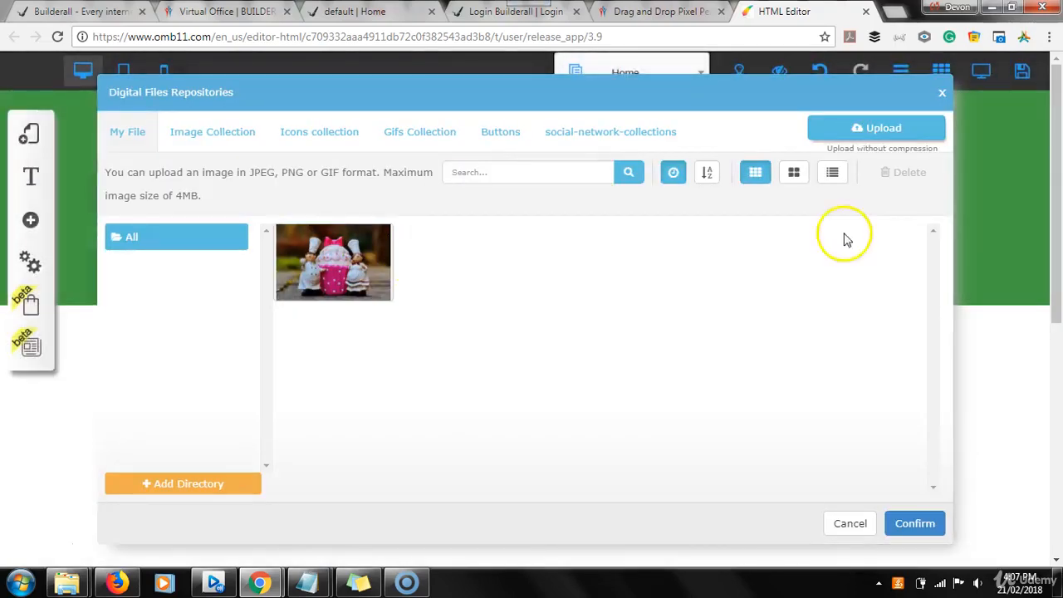
{"action": "left_click", "coordinate": [867, 132]}
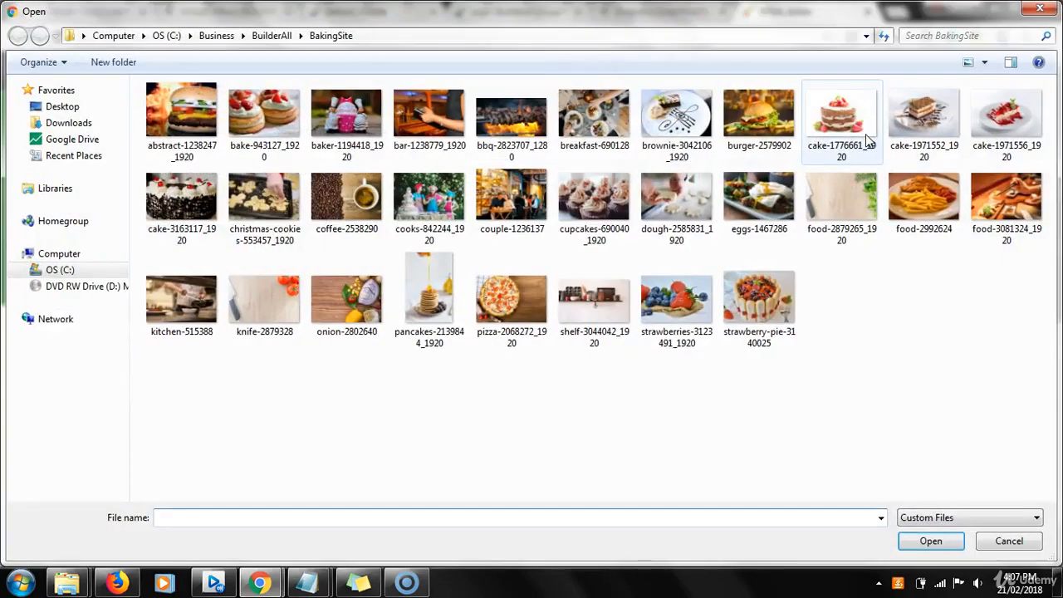
{"action": "left_click", "coordinate": [274, 36]}
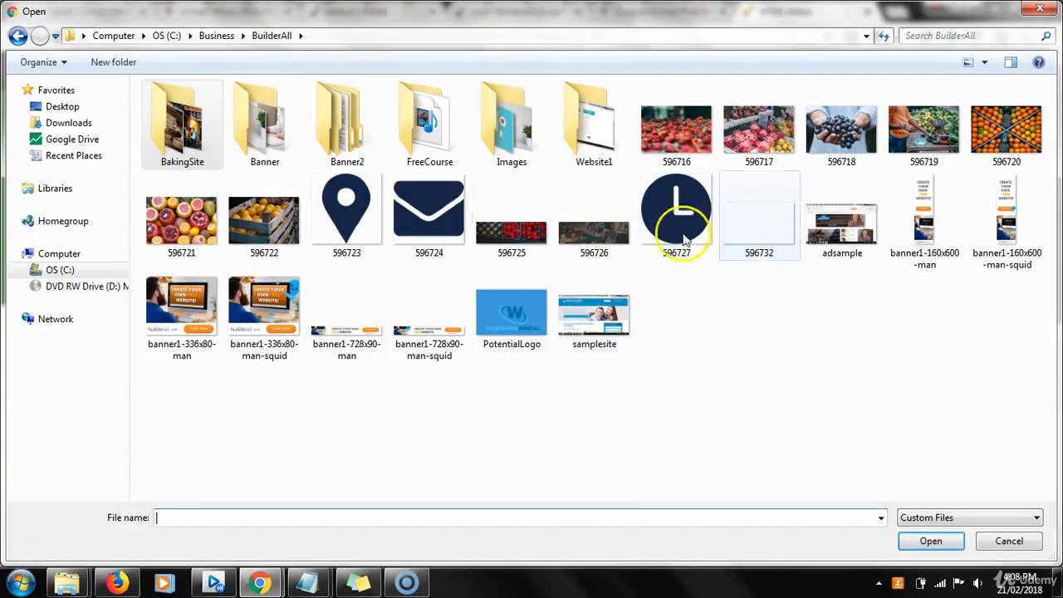
{"action": "double_click", "coordinate": [773, 220]}
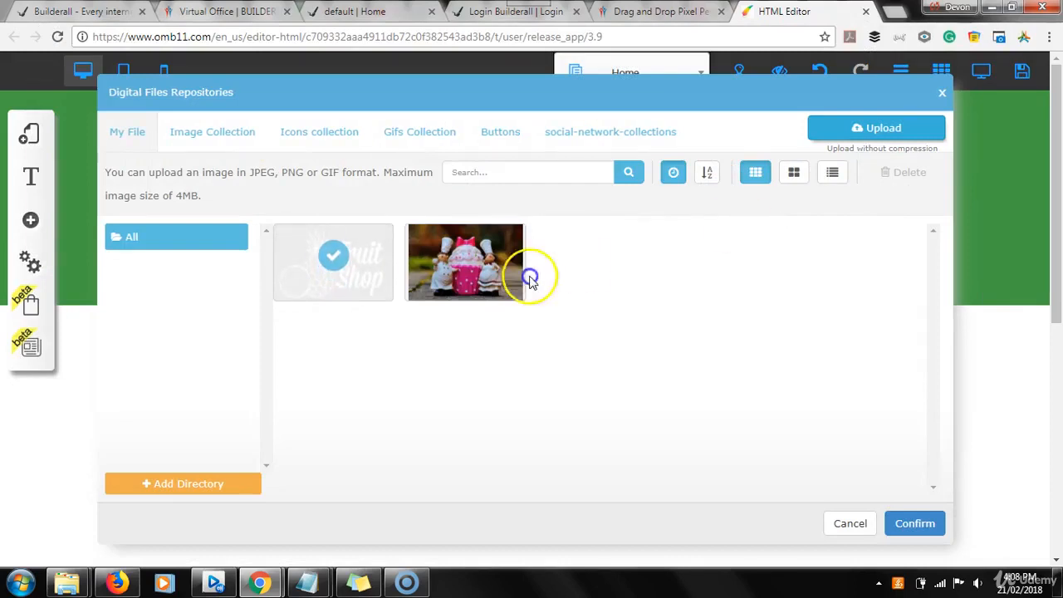
{"action": "left_click", "coordinate": [354, 256]}
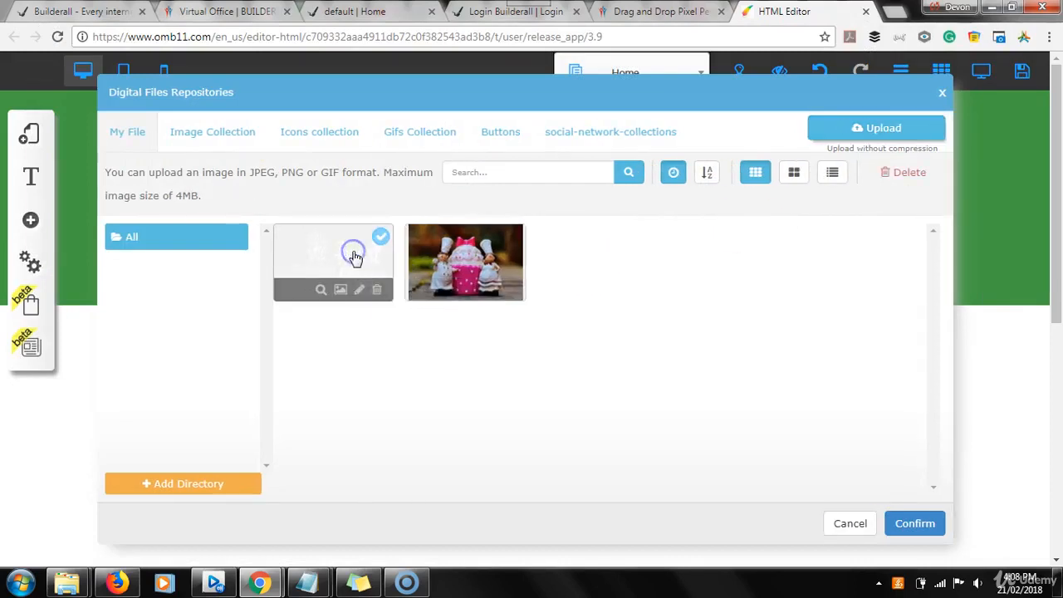
{"action": "left_click", "coordinate": [915, 523]}
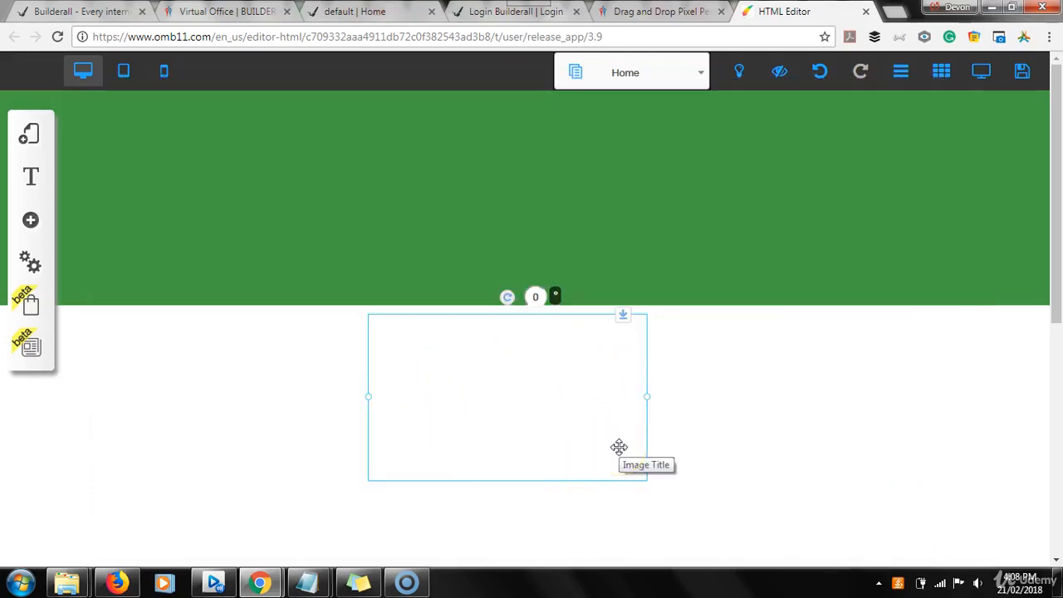
Move the Fruit Shop logo into the header's upper left area and shrink it to about 252 px wide.
{"action": "left_click_drag", "start_coordinate": [573, 446], "coordinate": [317, 241]}
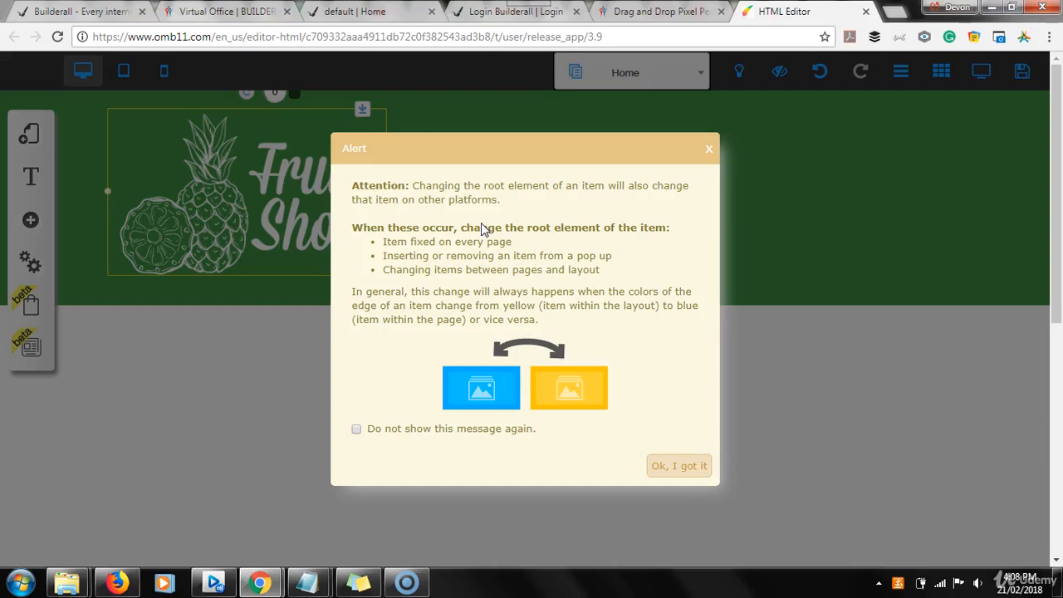
{"action": "left_click", "coordinate": [698, 467]}
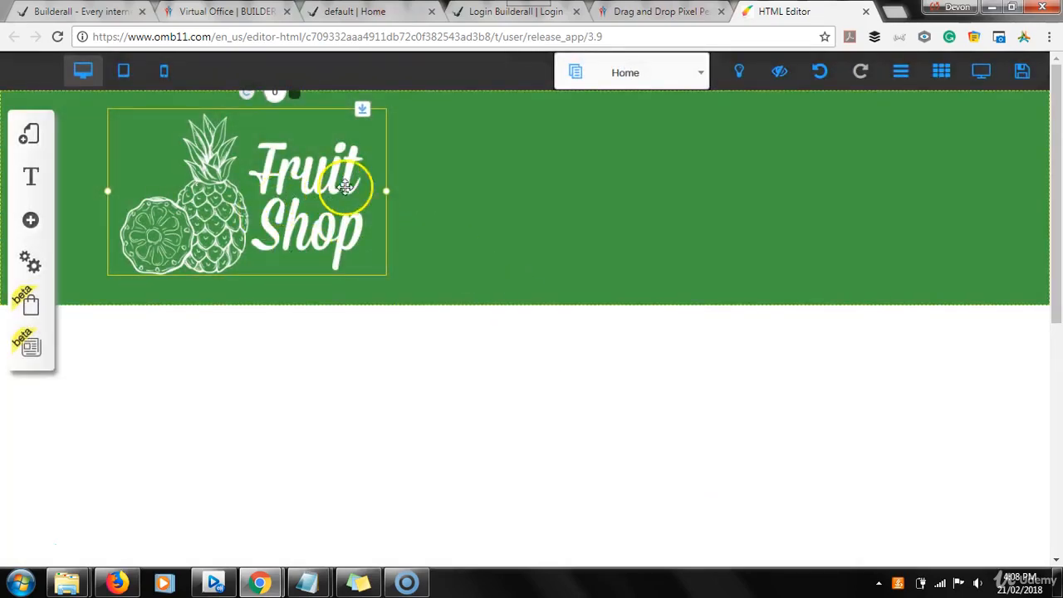
{"action": "left_click_drag", "start_coordinate": [387, 192], "coordinate": [302, 189]}
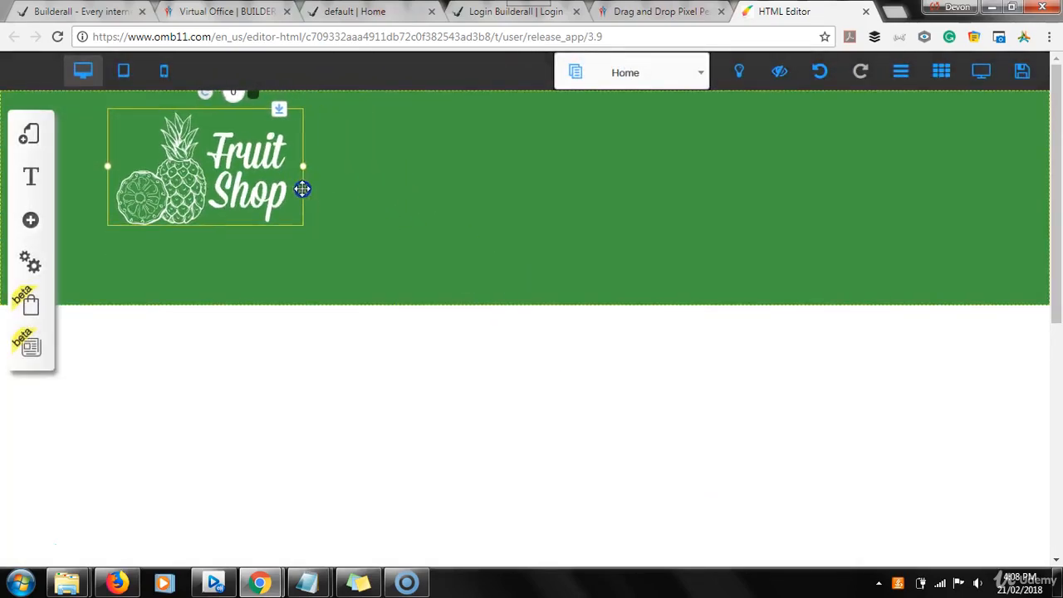
{"action": "mouse_move", "coordinate": [194, 175]}
{"action": "left_mouse_down"}
{"action": "mouse_move", "coordinate": [200, 194]}
{"action": "mouse_move", "coordinate": [193, 161]}
{"action": "mouse_move", "coordinate": [204, 171]}
{"action": "left_mouse_up"}
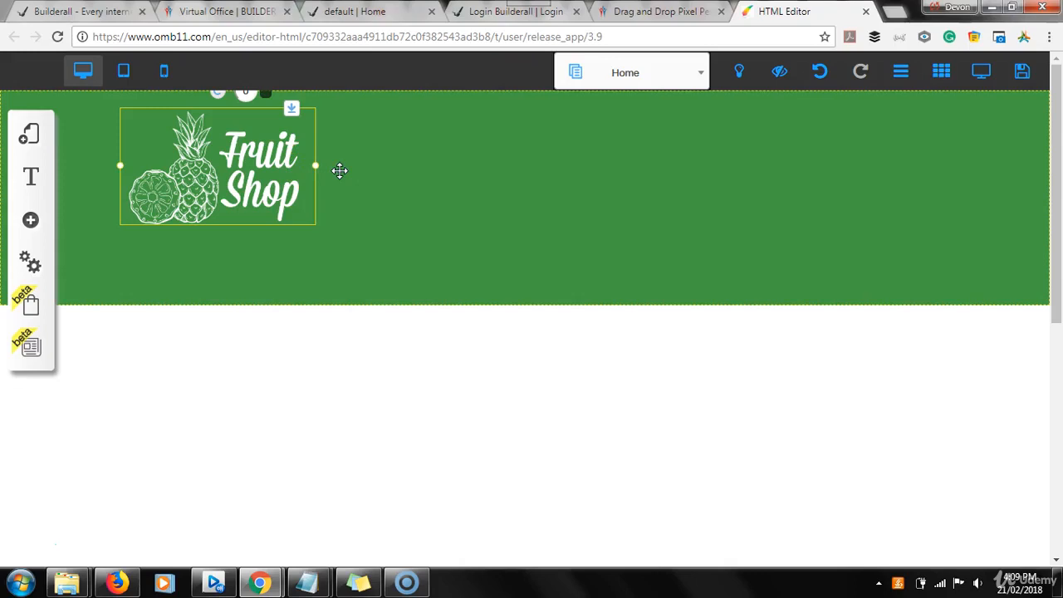
{"action": "left_click", "coordinate": [408, 373]}
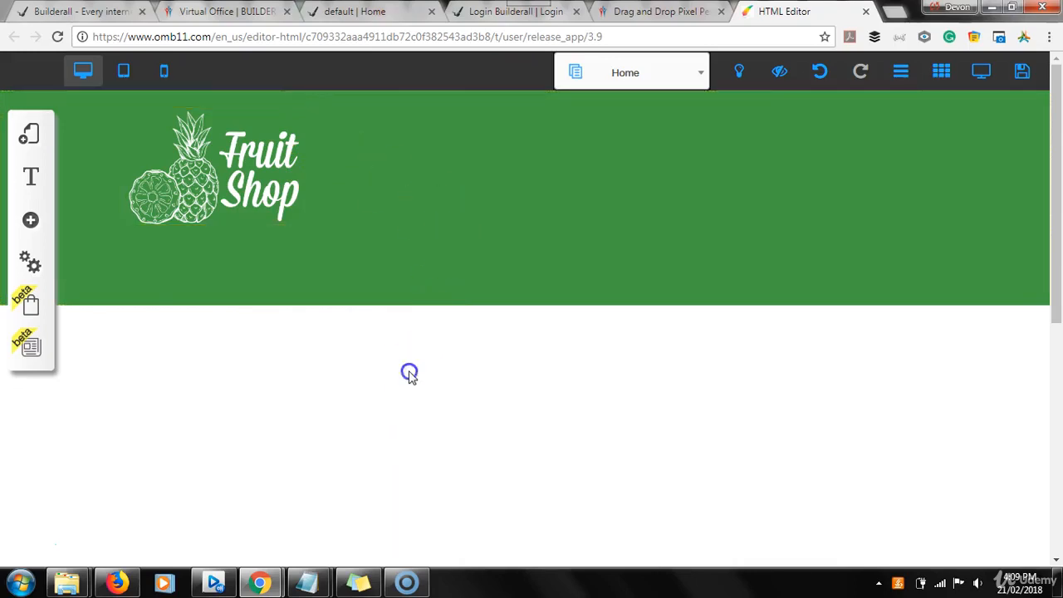
Examine the header layout of the Fruit Shop sample site, then return to the HTML editor.
{"action": "left_click", "coordinate": [355, 12]}
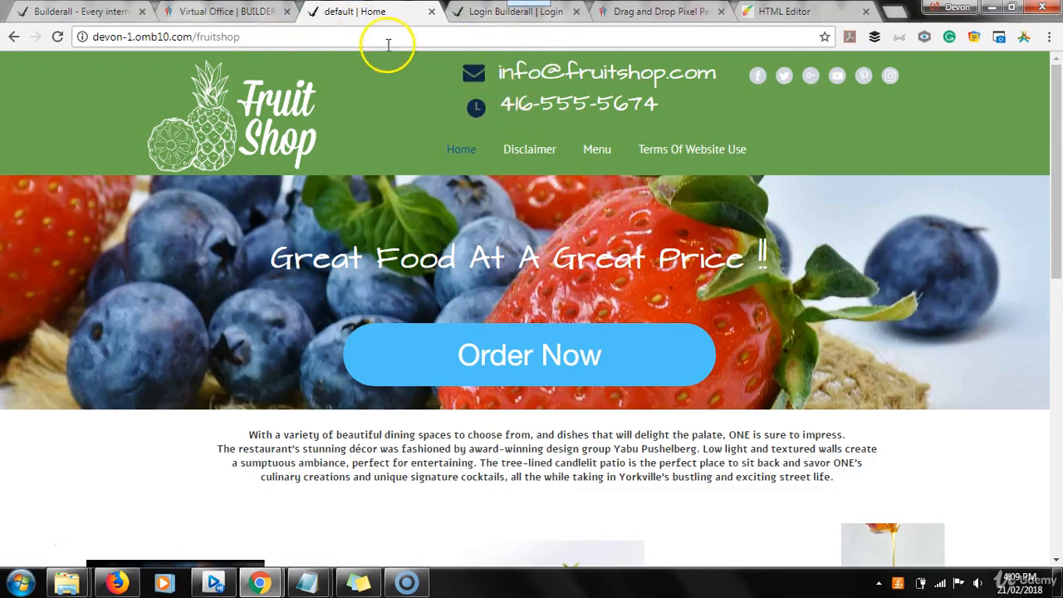
{"action": "left_click", "coordinate": [789, 11]}
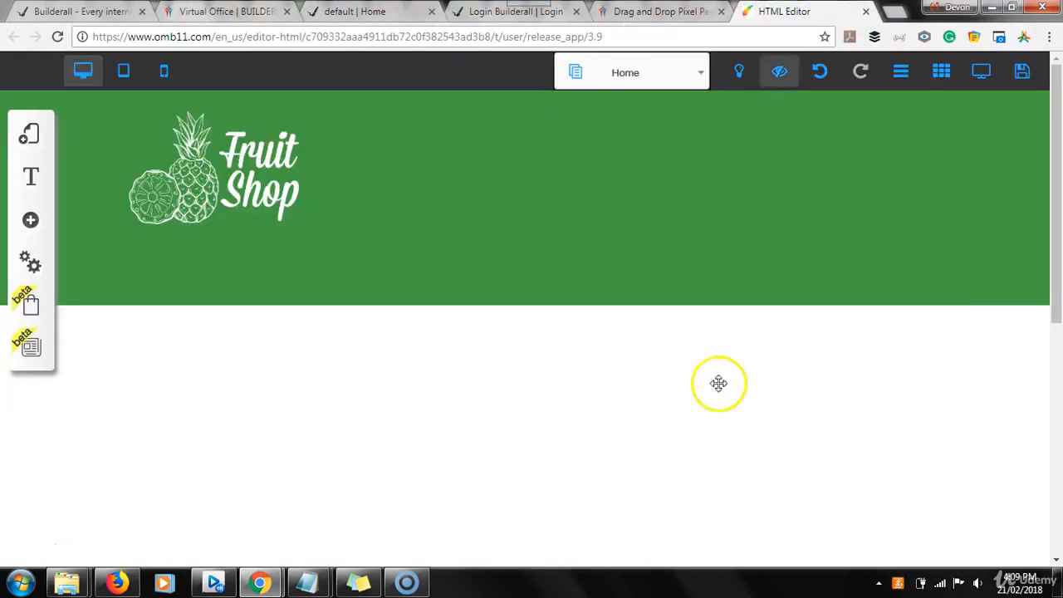
Duplicate the Fruit Shop logo, placing the original in the header's upper left and the copy beside it to the right.
{"action": "left_click", "coordinate": [249, 172]}
{"action": "left_click_drag", "start_coordinate": [251, 170], "coordinate": [401, 210]}
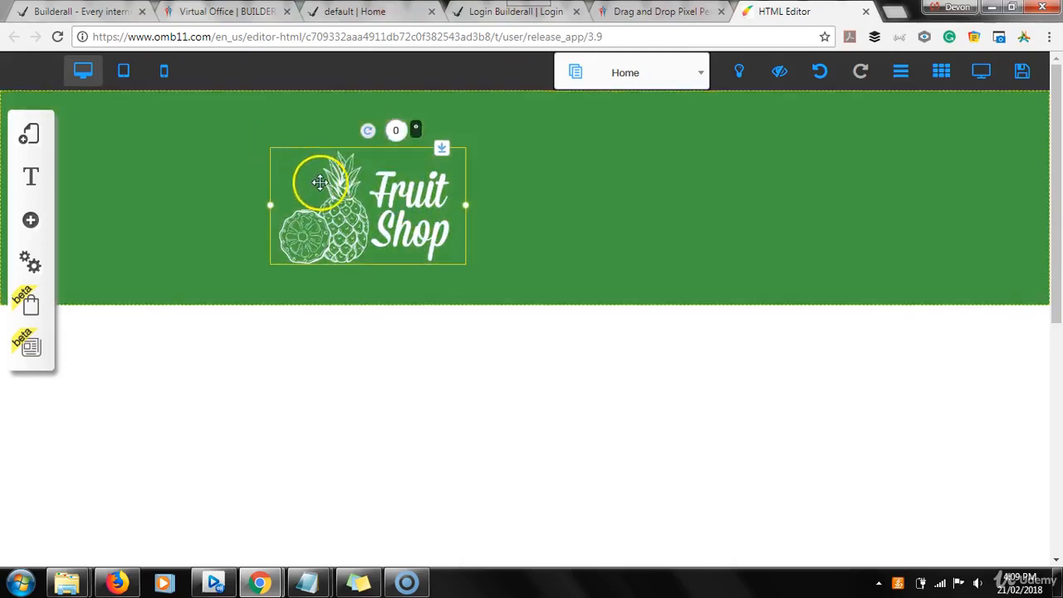
{"action": "left_click", "coordinate": [218, 145]}
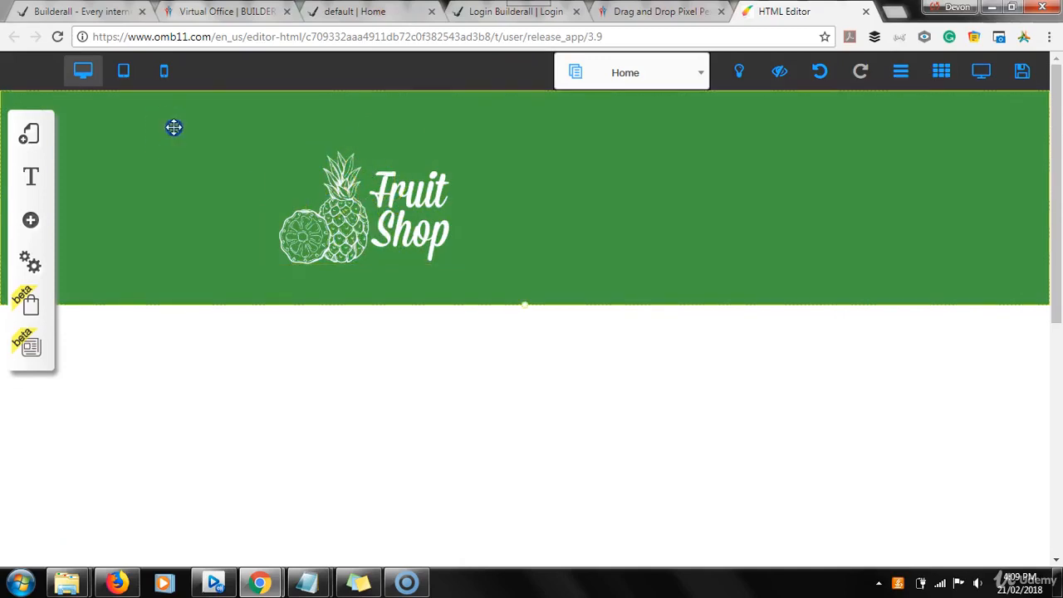
{"action": "left_click", "coordinate": [367, 198]}
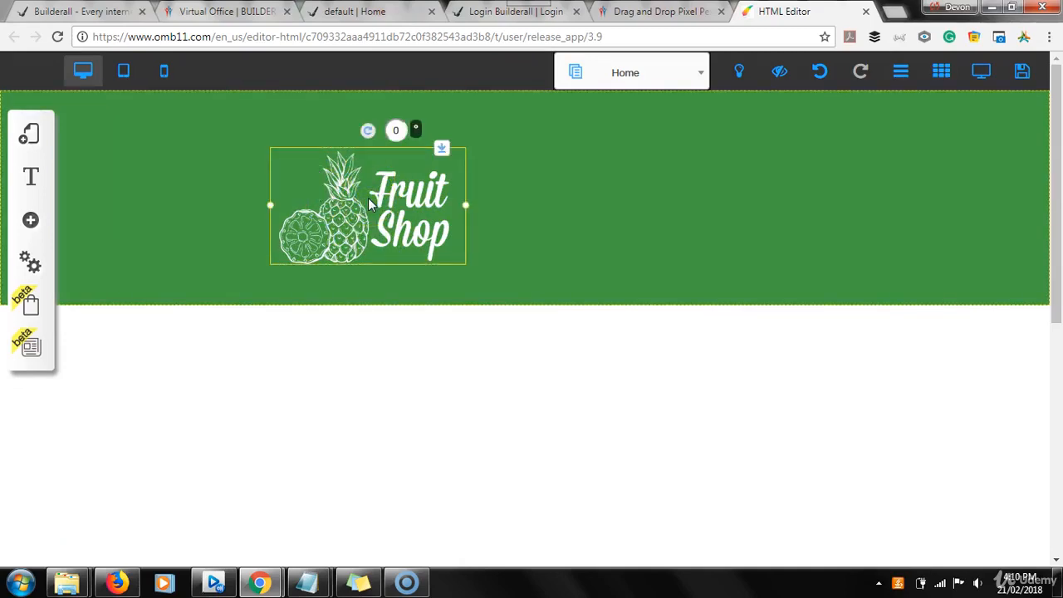
{"action": "key", "text": "ctrl+v"}
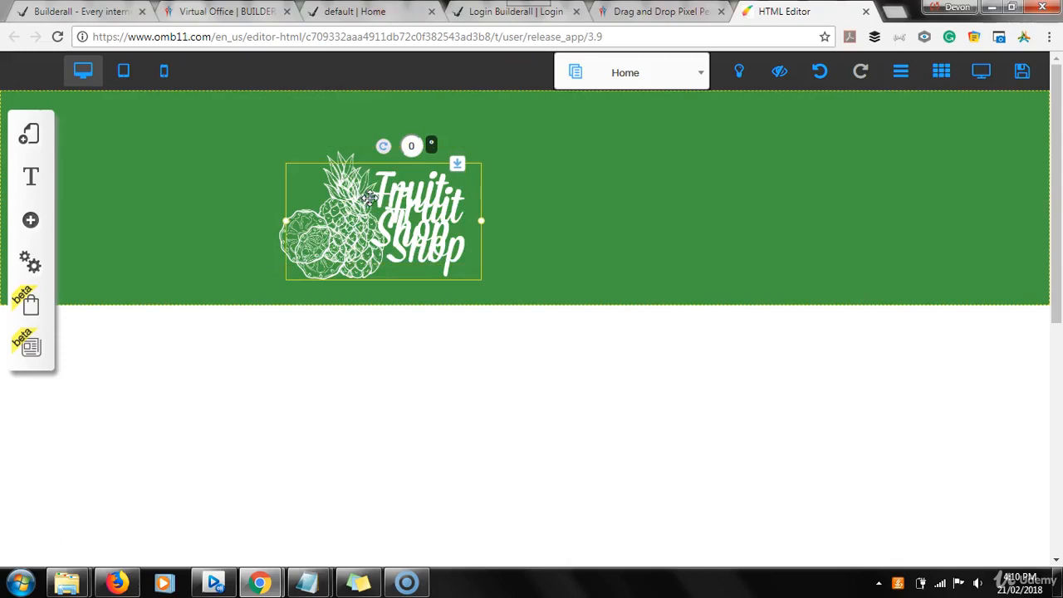
{"action": "left_click_drag", "start_coordinate": [368, 198], "coordinate": [506, 189]}
{"action": "left_click", "coordinate": [312, 218]}
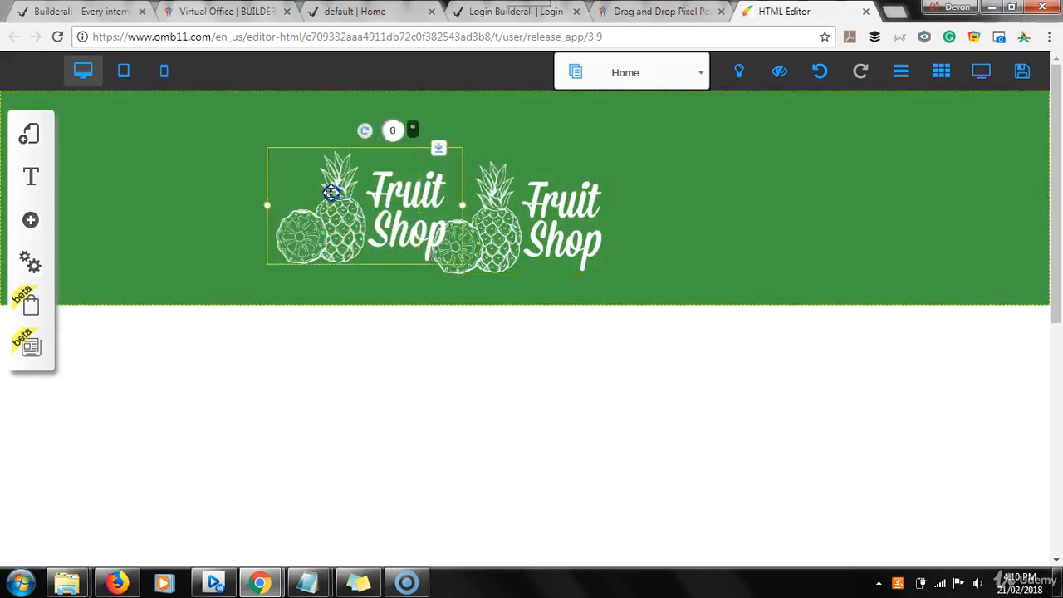
{"action": "left_click_drag", "start_coordinate": [331, 193], "coordinate": [217, 166]}
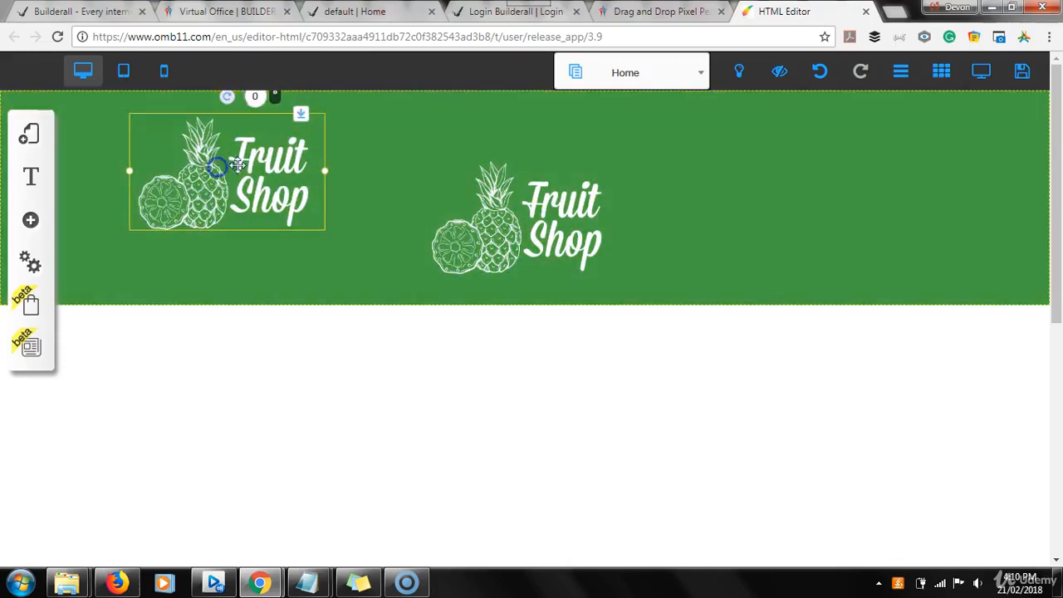
{"action": "left_click_drag", "start_coordinate": [553, 199], "coordinate": [469, 181]}
Start changing the image of the duplicate logo and upload clock icon file 596727 from the BuilderAll folder, checking the sample site's header icons.
{"action": "left_click", "coordinate": [469, 181]}
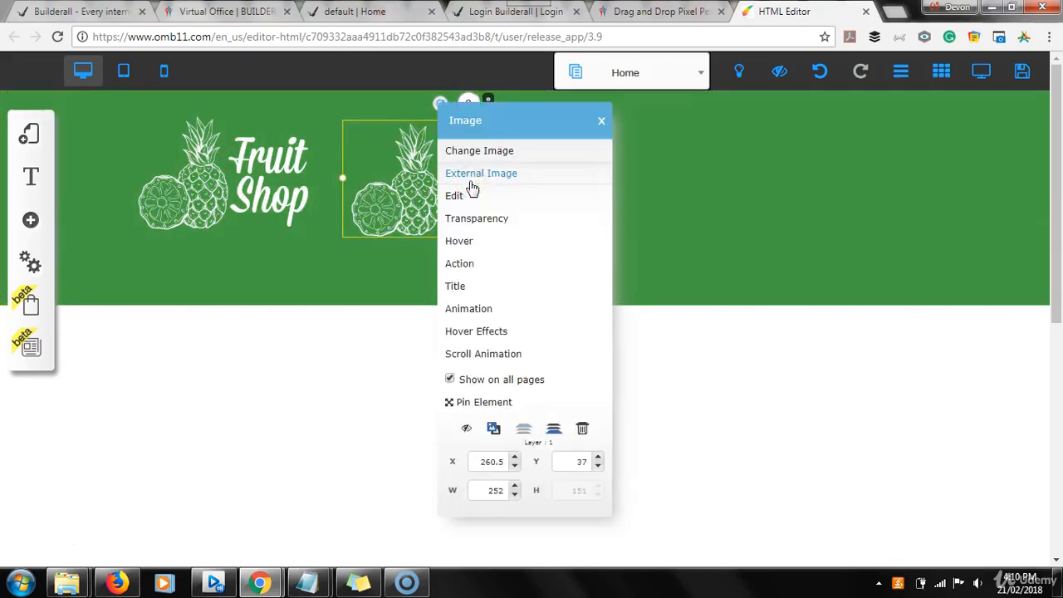
{"action": "left_click", "coordinate": [478, 158]}
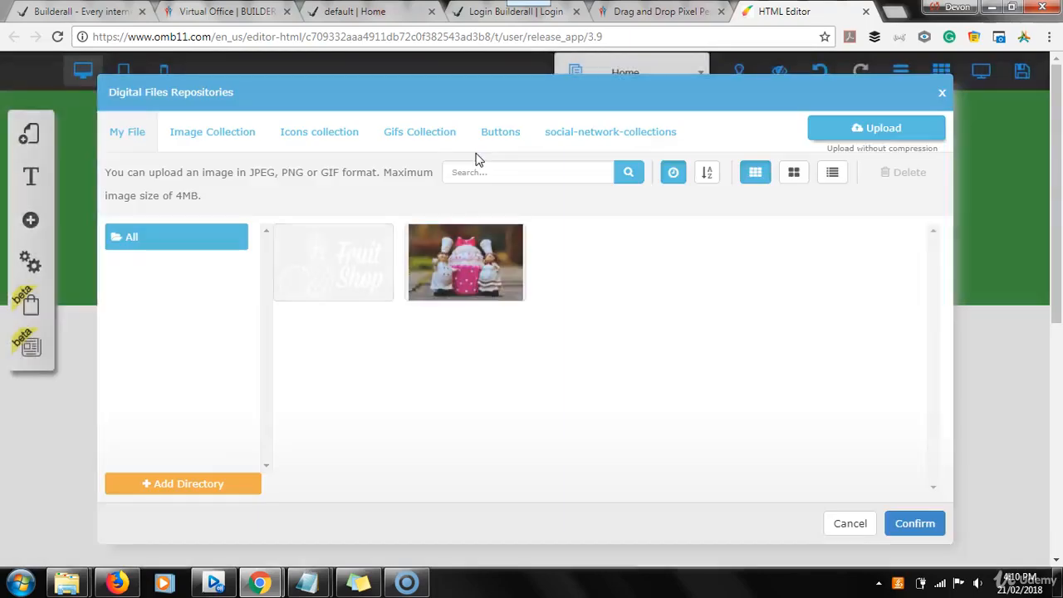
{"action": "left_click", "coordinate": [856, 133]}
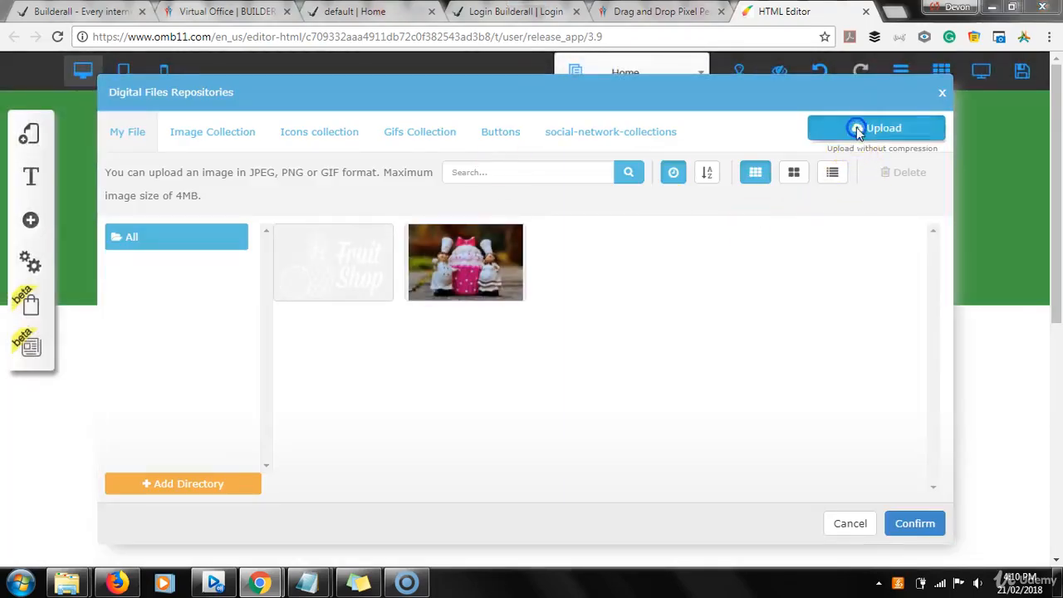
{"action": "left_click", "coordinate": [667, 216]}
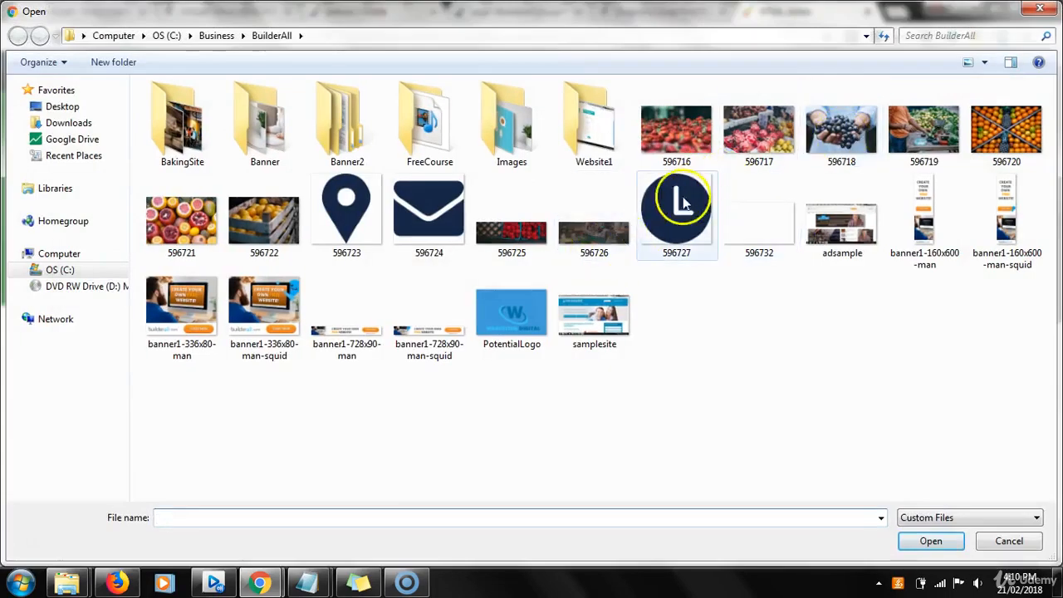
{"action": "double_click", "coordinate": [667, 220]}
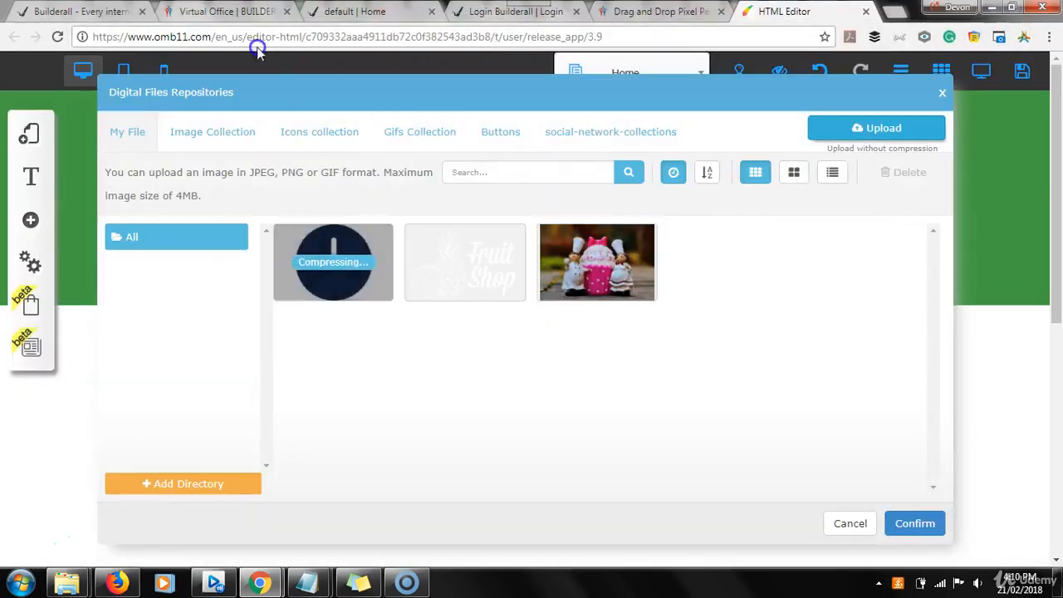
{"action": "left_click", "coordinate": [381, 13]}
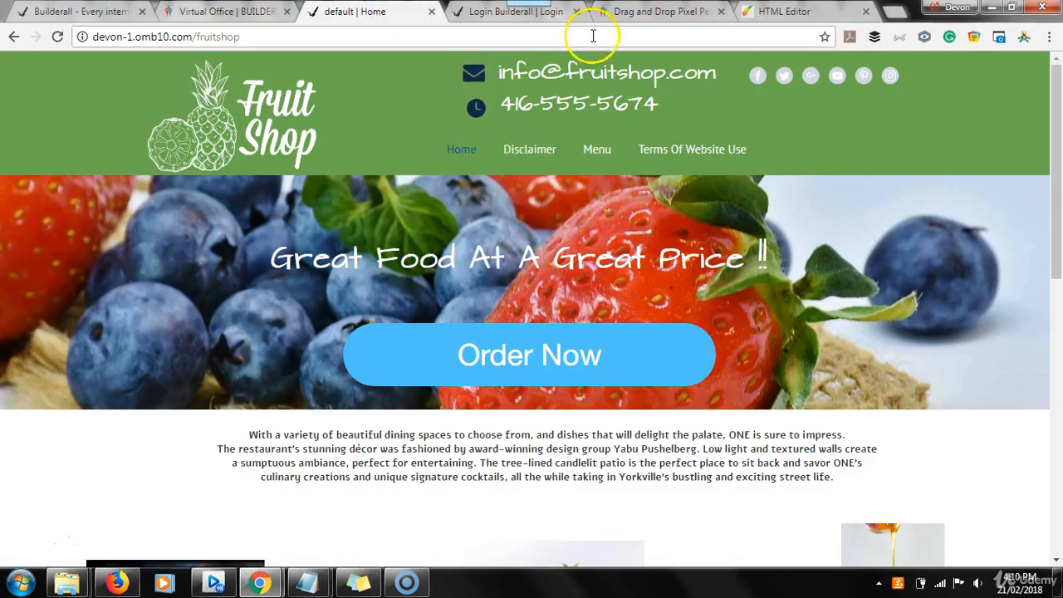
{"action": "left_click", "coordinate": [774, 11]}
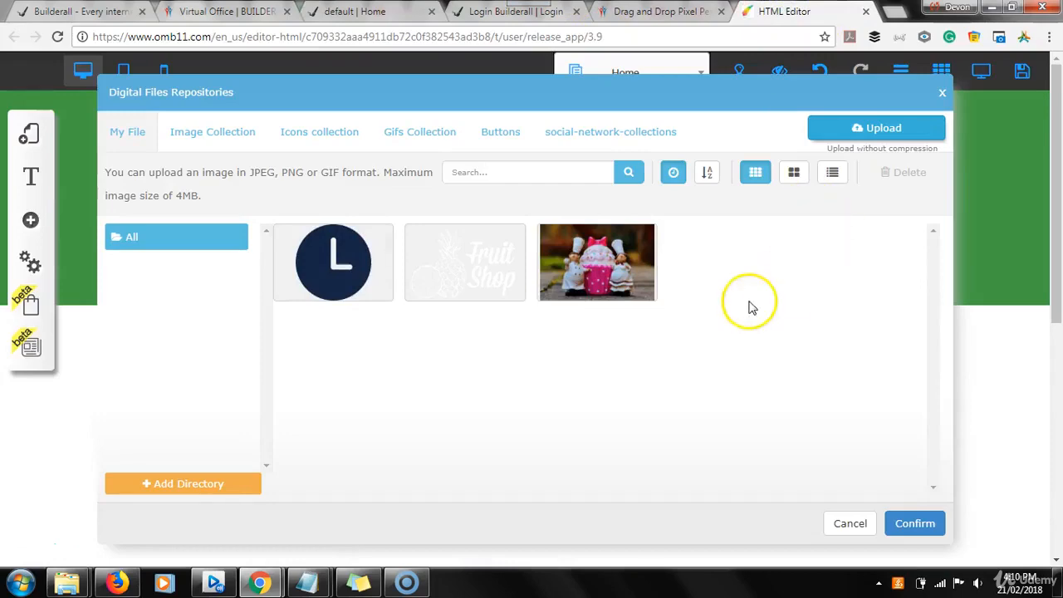
Upload envelope icon file 596724 and use it as the replacement image for the duplicate logo.
{"action": "left_click", "coordinate": [856, 129]}
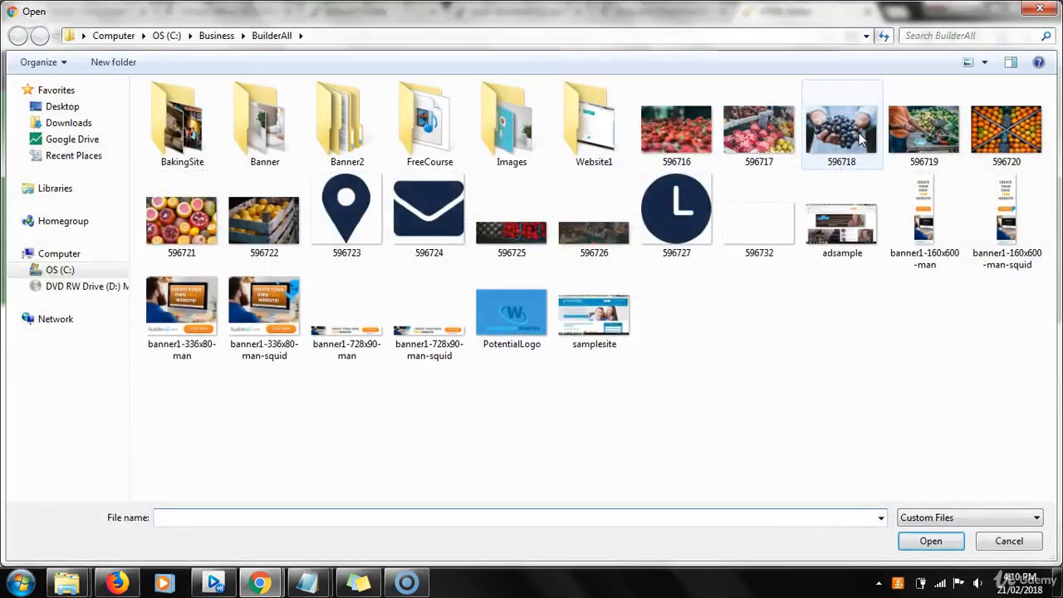
{"action": "double_click", "coordinate": [436, 226]}
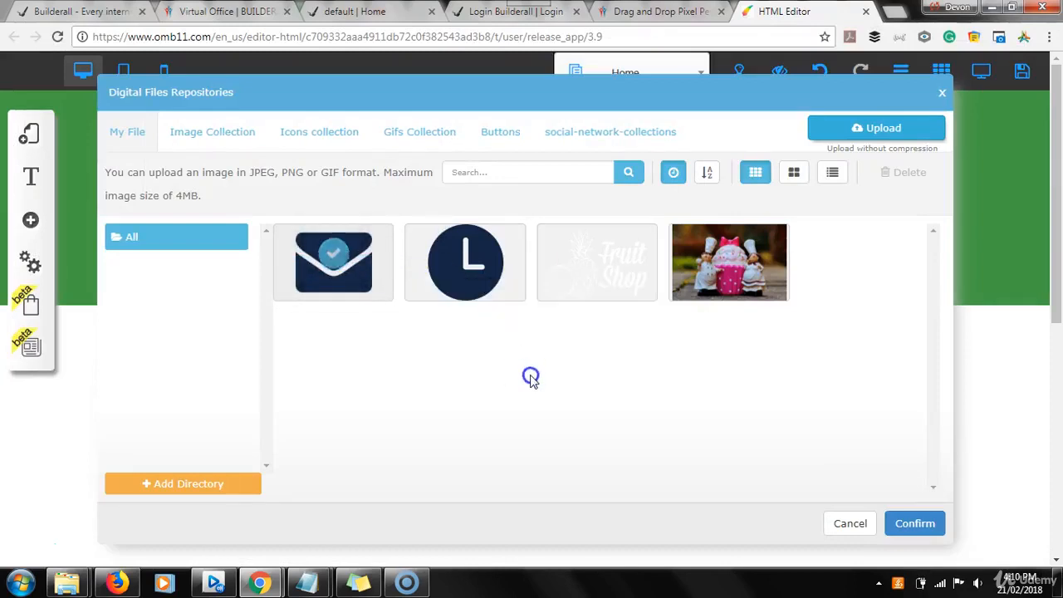
{"action": "left_click", "coordinate": [352, 260]}
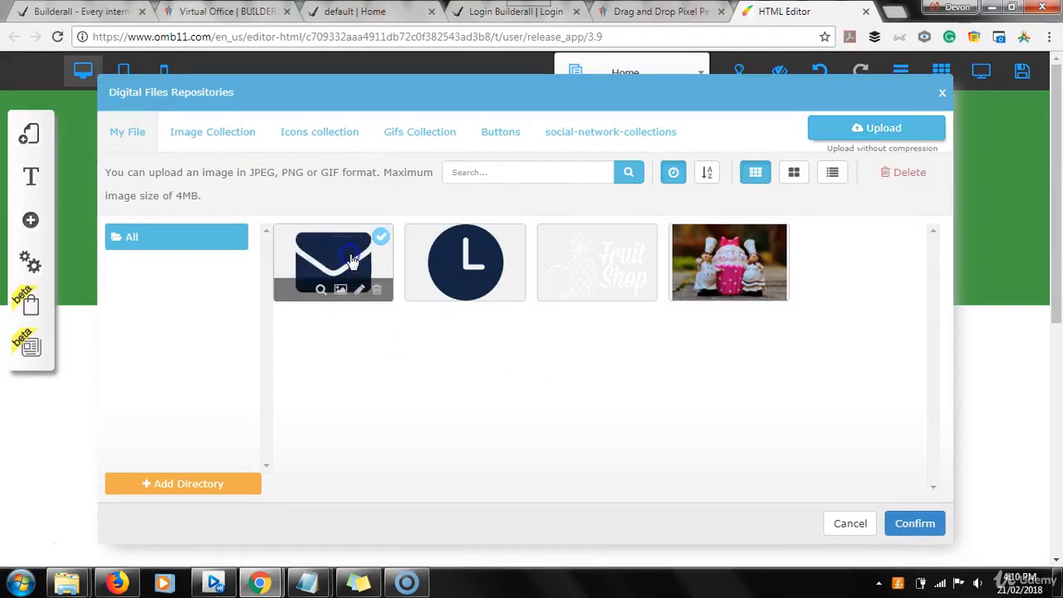
{"action": "left_click", "coordinate": [905, 525]}
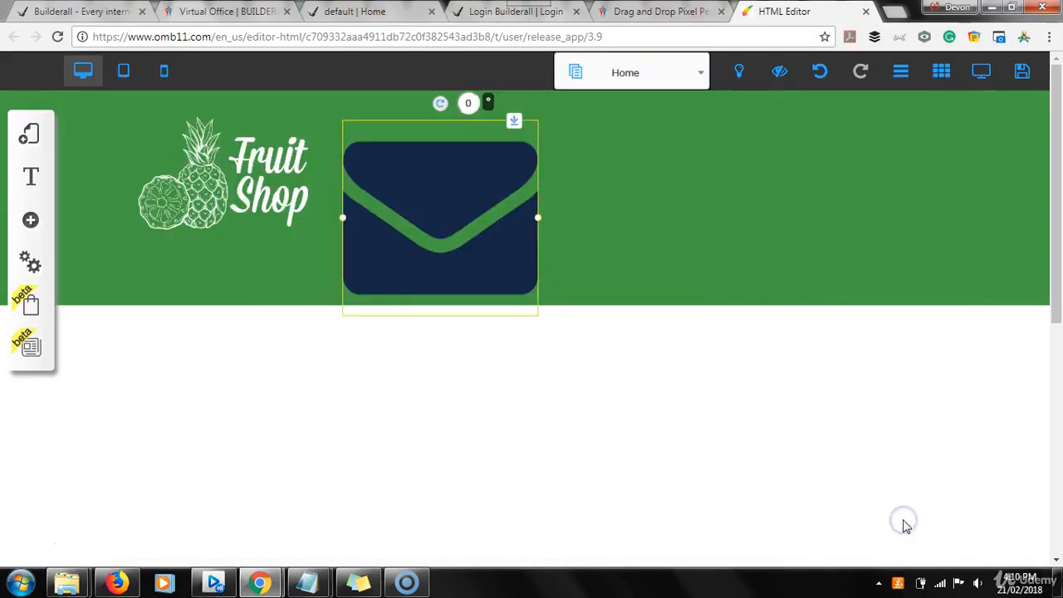
Move the envelope icon slightly right and up within the header and shrink it to about half its width.
{"action": "left_click", "coordinate": [573, 351]}
{"action": "left_click", "coordinate": [441, 218]}
{"action": "left_click_drag", "start_coordinate": [463, 213], "coordinate": [496, 205]}
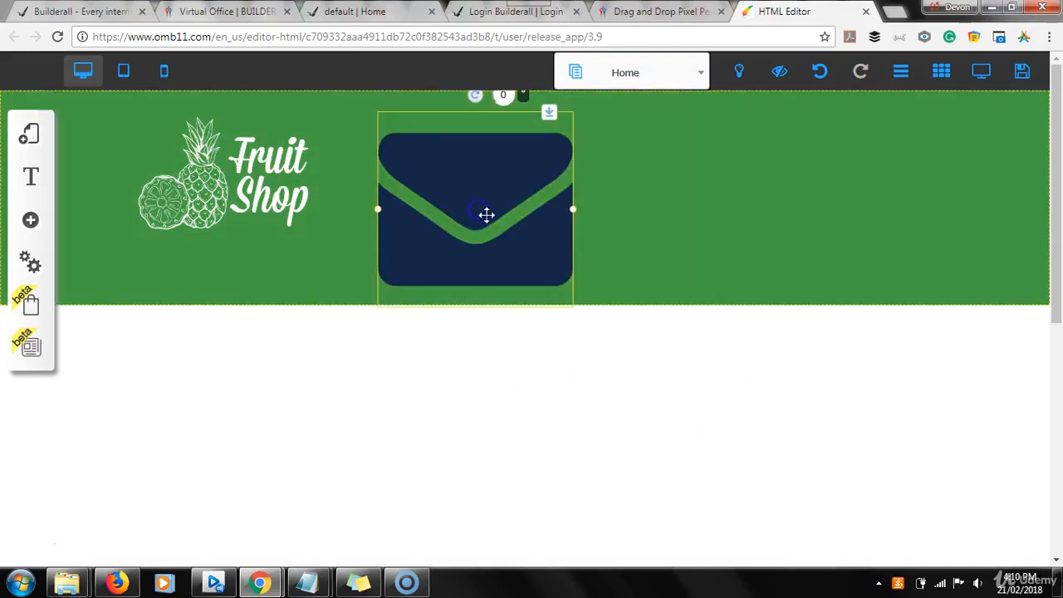
{"action": "left_click_drag", "start_coordinate": [573, 211], "coordinate": [470, 171]}
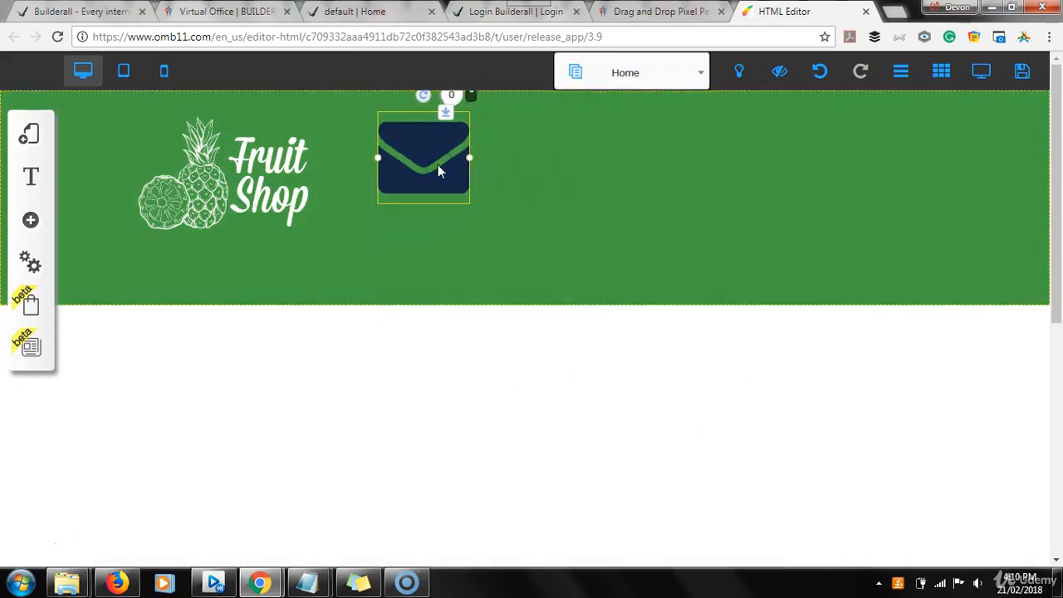
Duplicate the envelope icon directly below the original and change the copy's image to the uploaded clock icon.
{"action": "left_click_drag", "start_coordinate": [440, 170], "coordinate": [440, 253]}
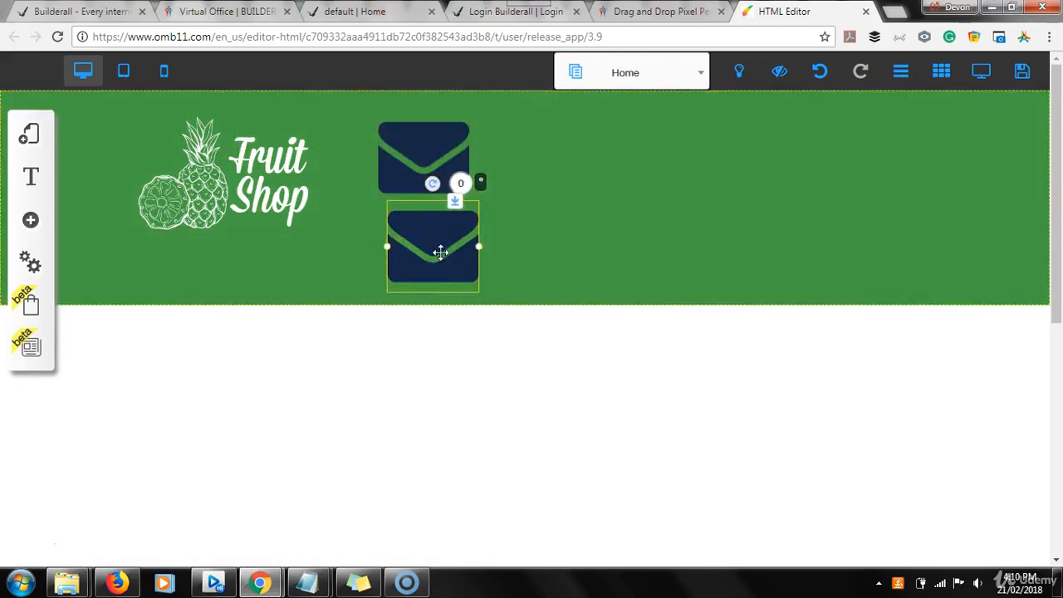
{"action": "left_click", "coordinate": [440, 253]}
{"action": "left_click", "coordinate": [463, 151]}
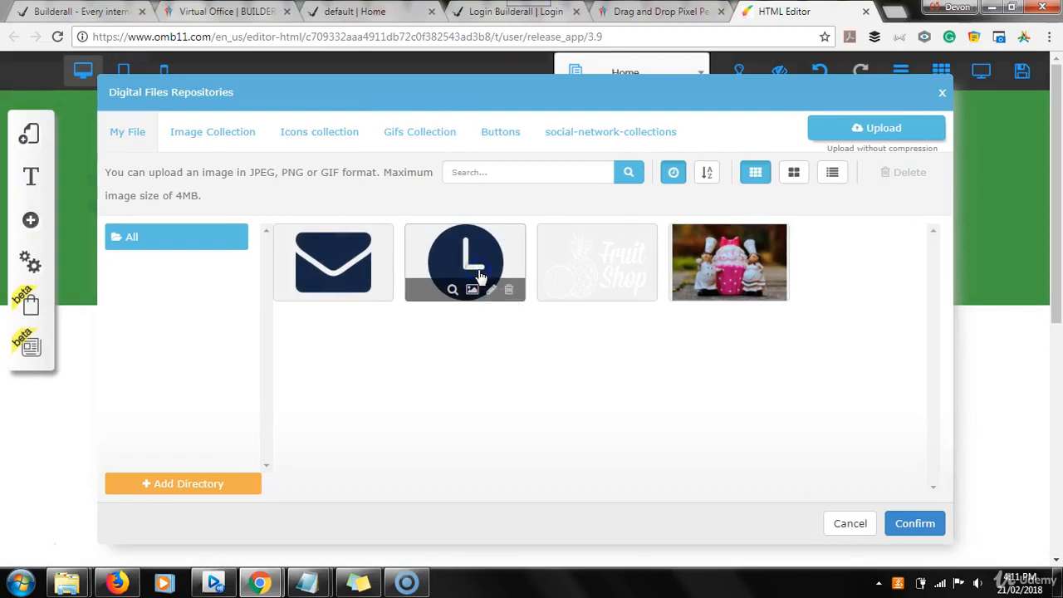
{"action": "left_click", "coordinate": [477, 278]}
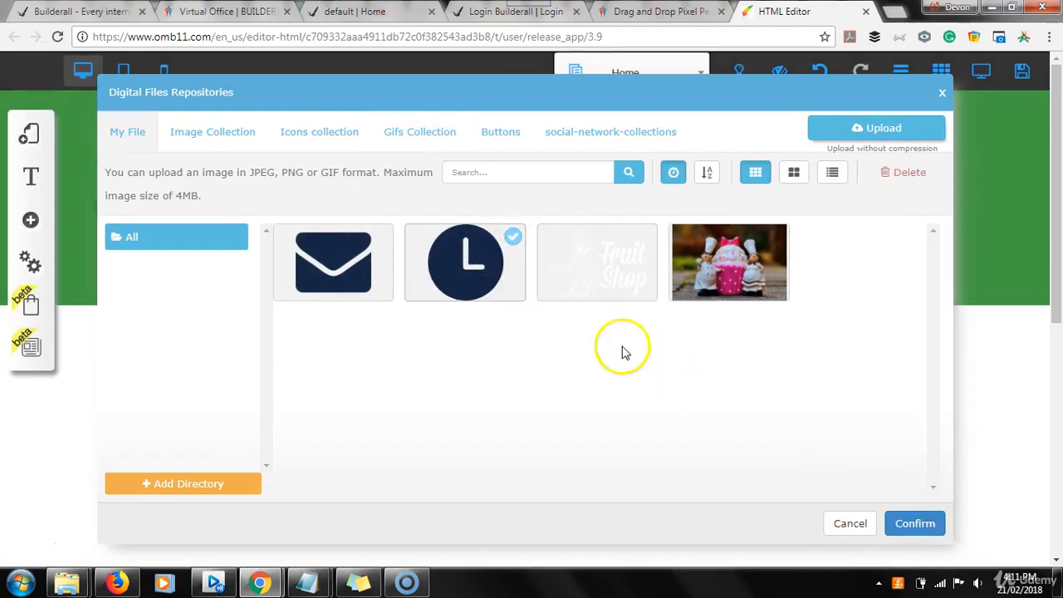
{"action": "left_click", "coordinate": [918, 523]}
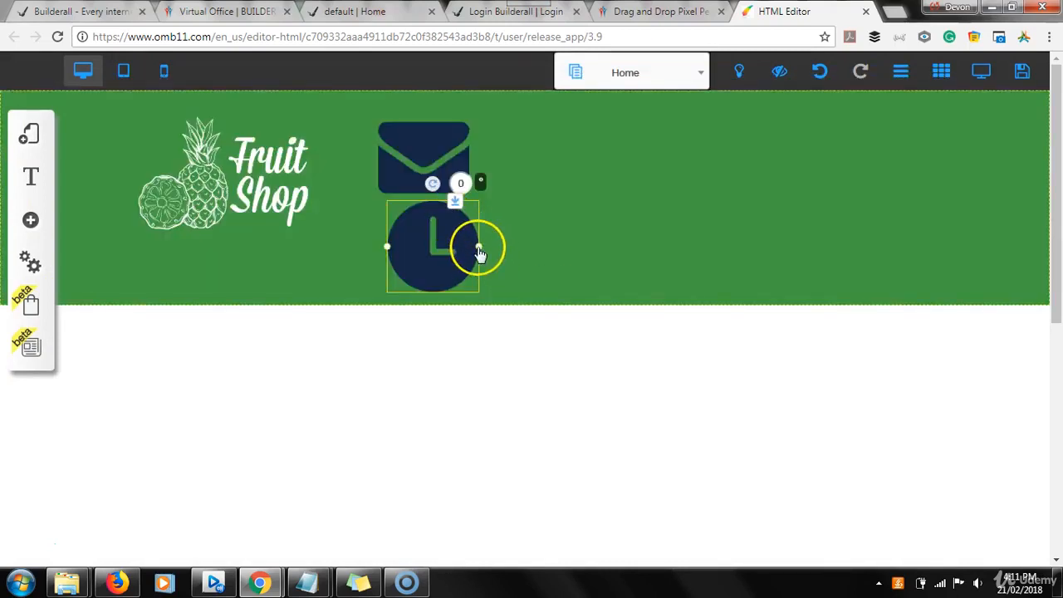
Shrink the clock and envelope icons further and center the clock beneath the envelope.
{"action": "left_click_drag", "start_coordinate": [479, 245], "coordinate": [453, 237]}
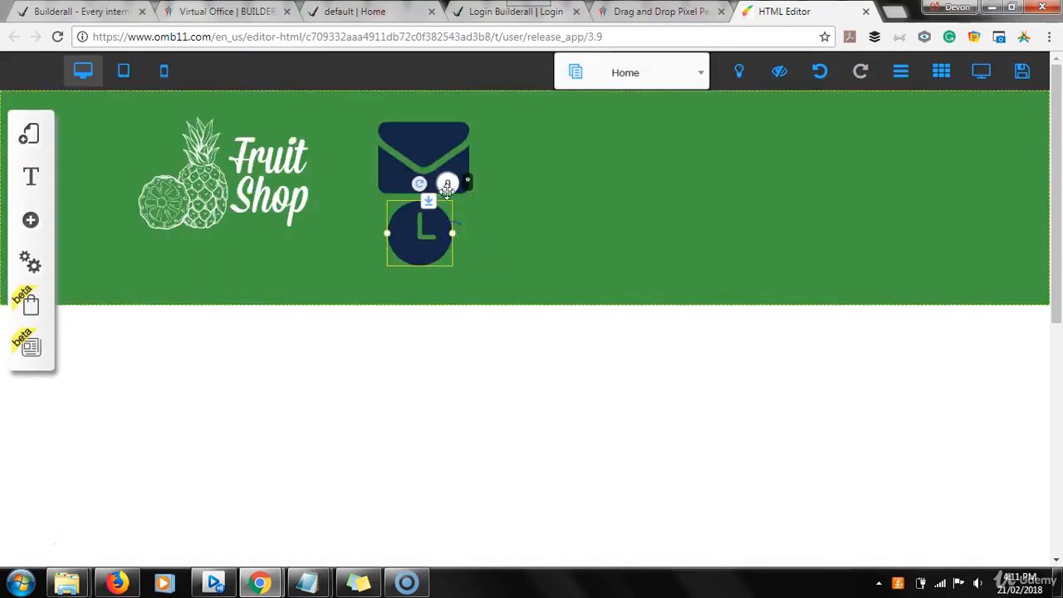
{"action": "left_click", "coordinate": [433, 163]}
{"action": "left_click", "coordinate": [470, 163]}
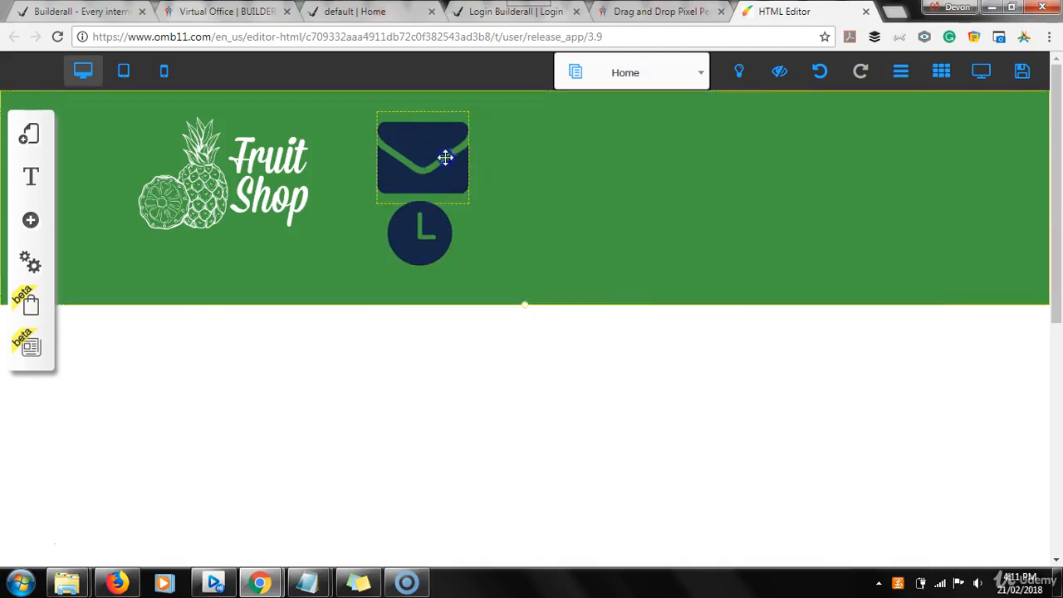
{"action": "left_click", "coordinate": [432, 146]}
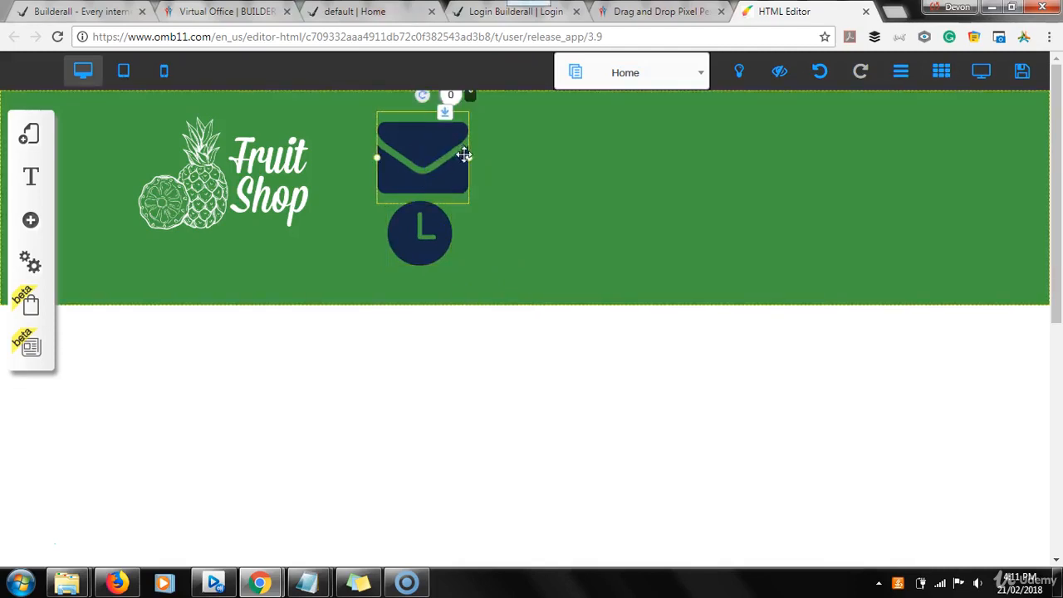
{"action": "left_click_drag", "start_coordinate": [470, 162], "coordinate": [435, 146]}
{"action": "left_click", "coordinate": [420, 224]}
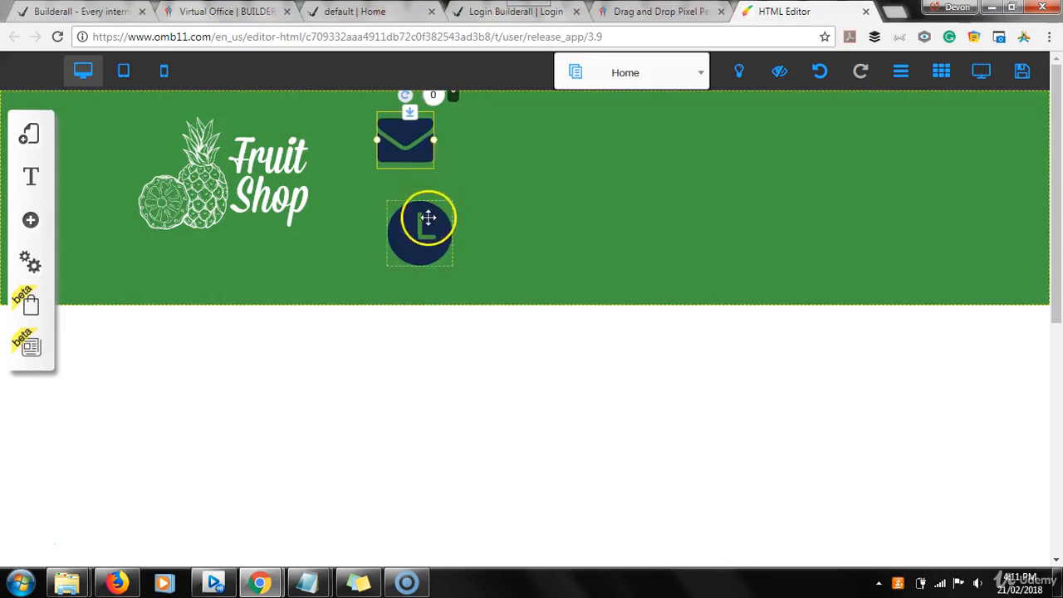
{"action": "left_click_drag", "start_coordinate": [415, 215], "coordinate": [405, 209]}
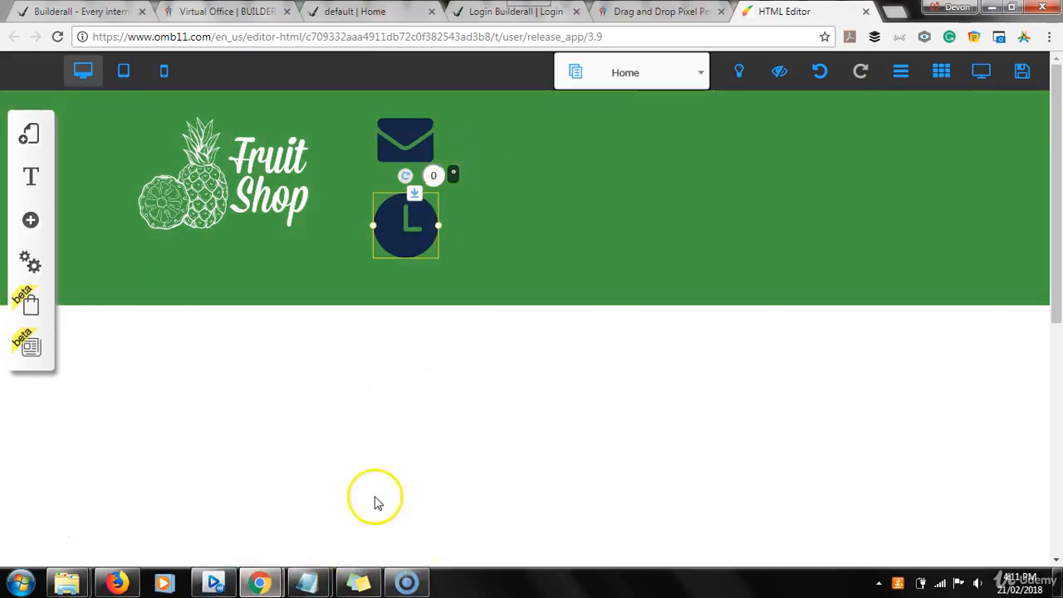
Check the contact text in the sample site's header, then add a Title S text element to the page.
{"action": "left_click", "coordinate": [347, 13]}
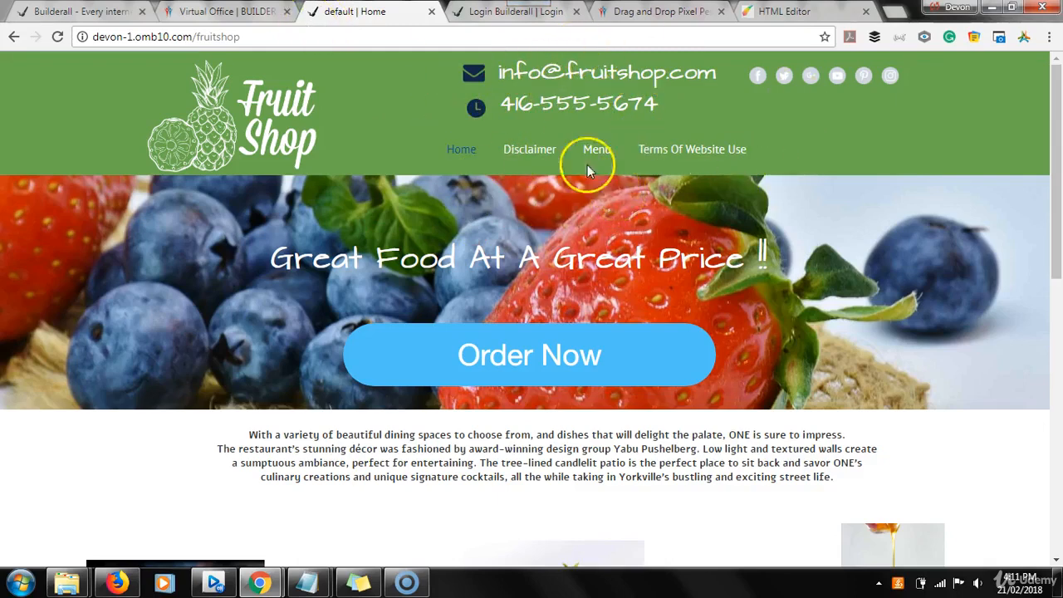
{"action": "left_click", "coordinate": [771, 11]}
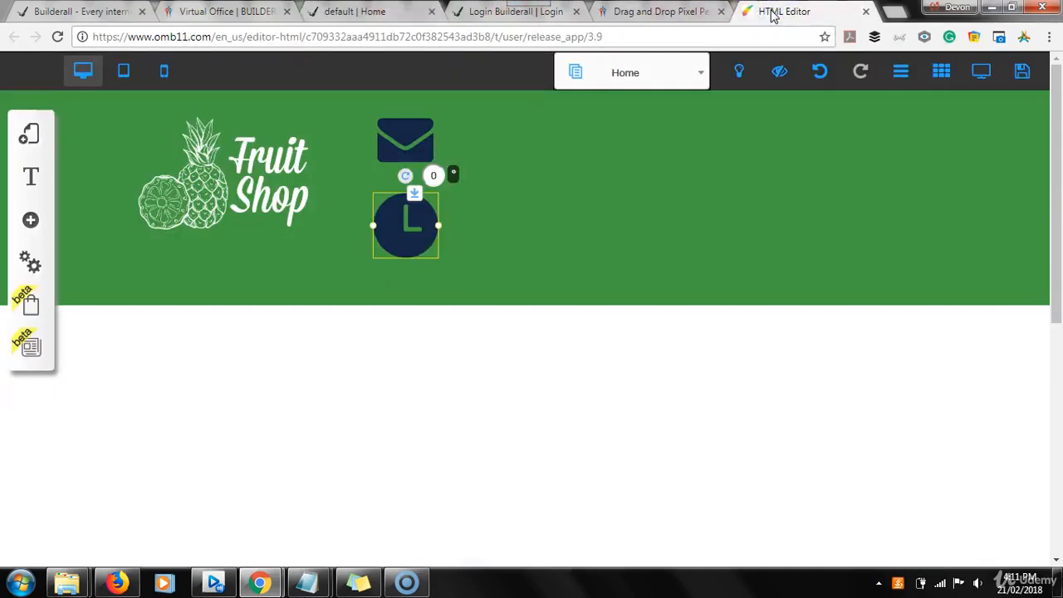
{"action": "left_click", "coordinate": [33, 226]}
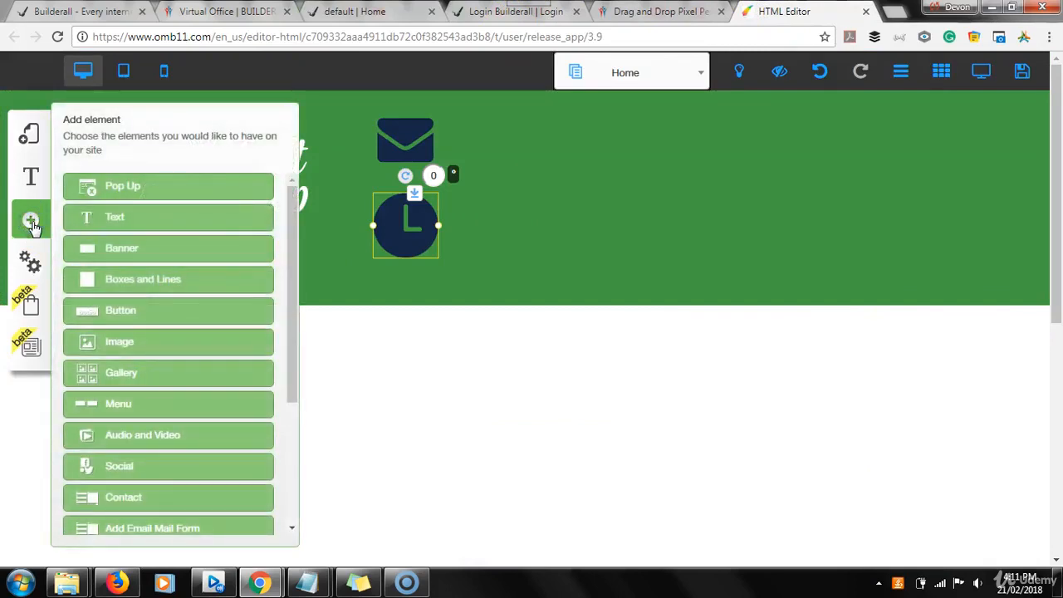
{"action": "left_click", "coordinate": [117, 218]}
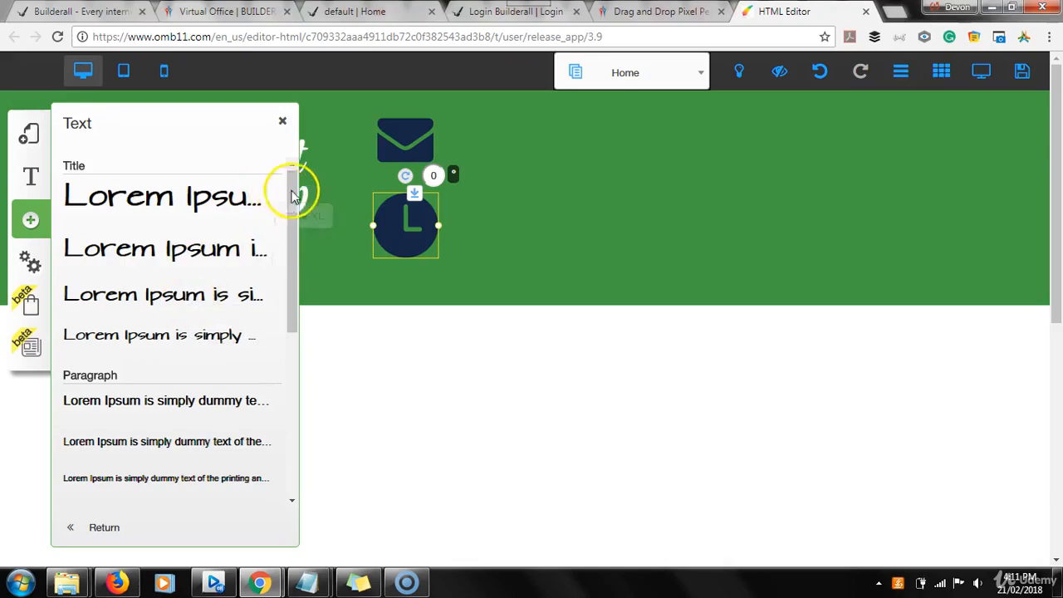
{"action": "left_click_drag", "start_coordinate": [292, 190], "coordinate": [316, 380]}
{"action": "left_click_drag", "start_coordinate": [309, 341], "coordinate": [297, 166]}
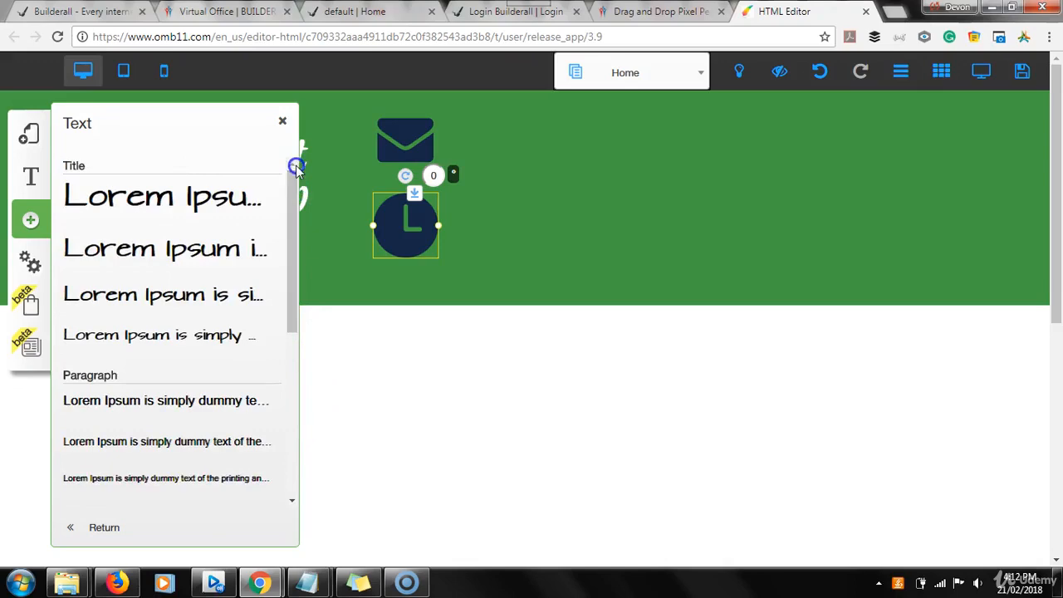
{"action": "left_click", "coordinate": [124, 337]}
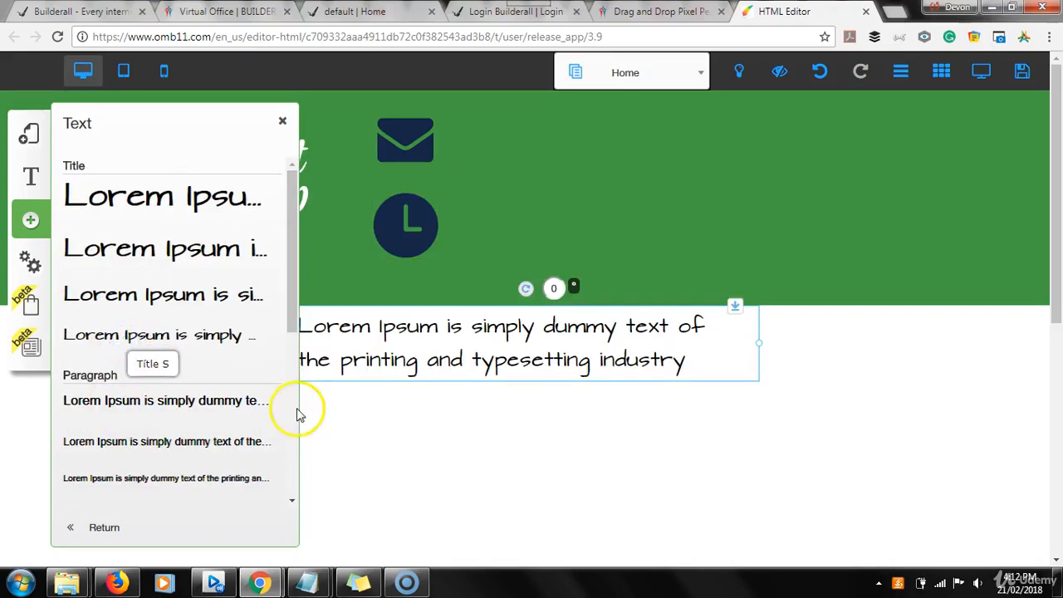
{"action": "left_click", "coordinate": [391, 427]}
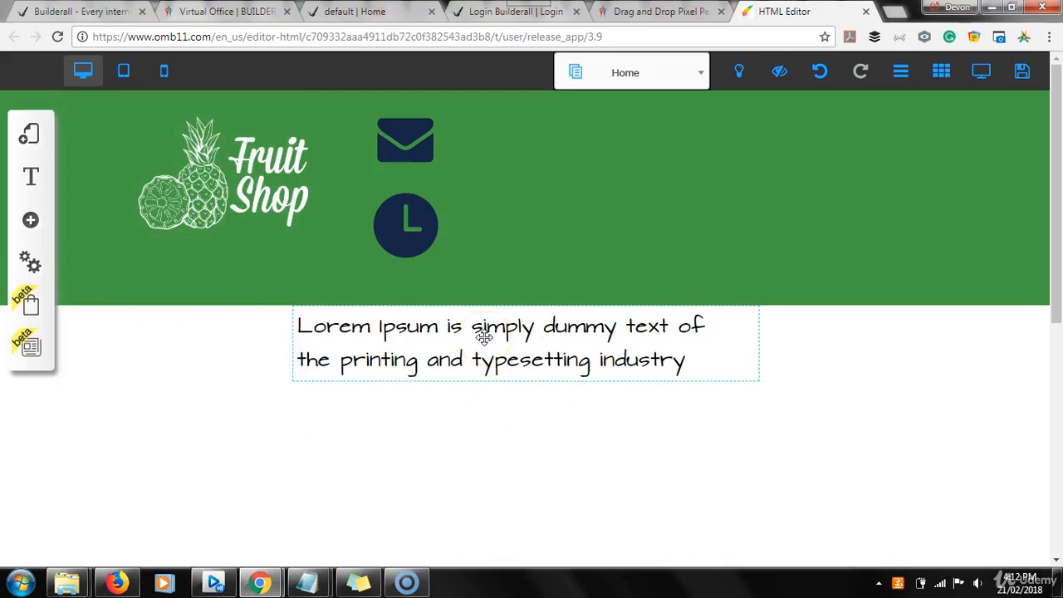
Open the new Title S text for editing and delete its Lorem Ipsum placeholder wording.
{"action": "left_click", "coordinate": [477, 357]}
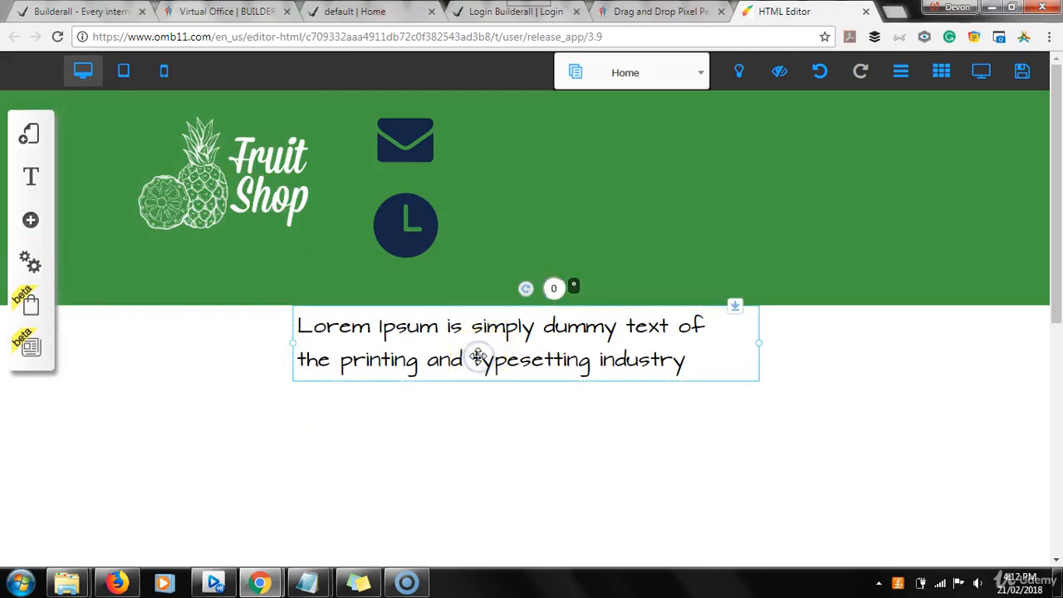
{"action": "left_click", "coordinate": [478, 357]}
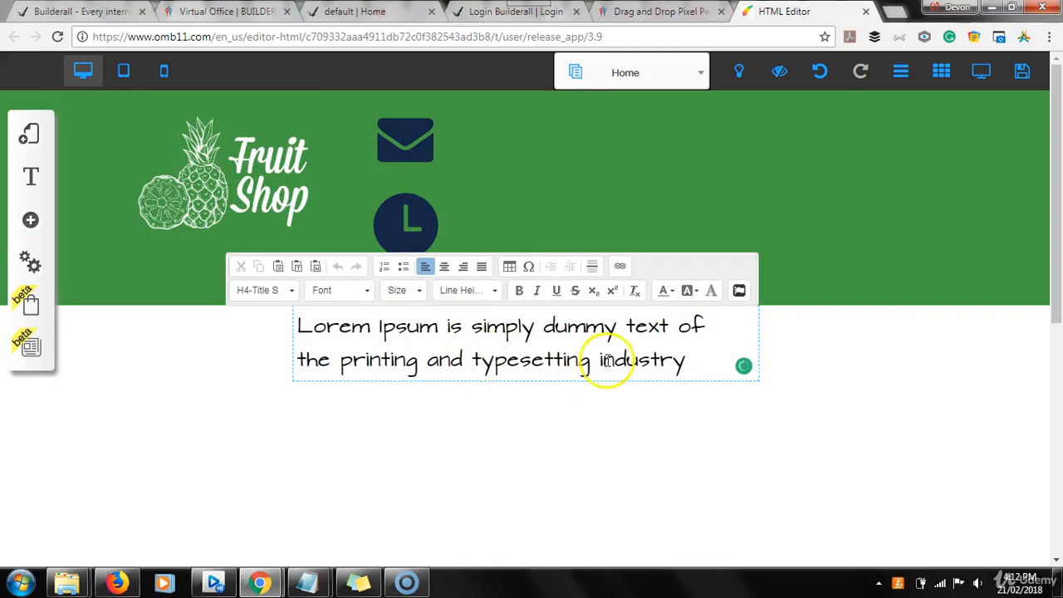
{"action": "left_click", "coordinate": [691, 361]}
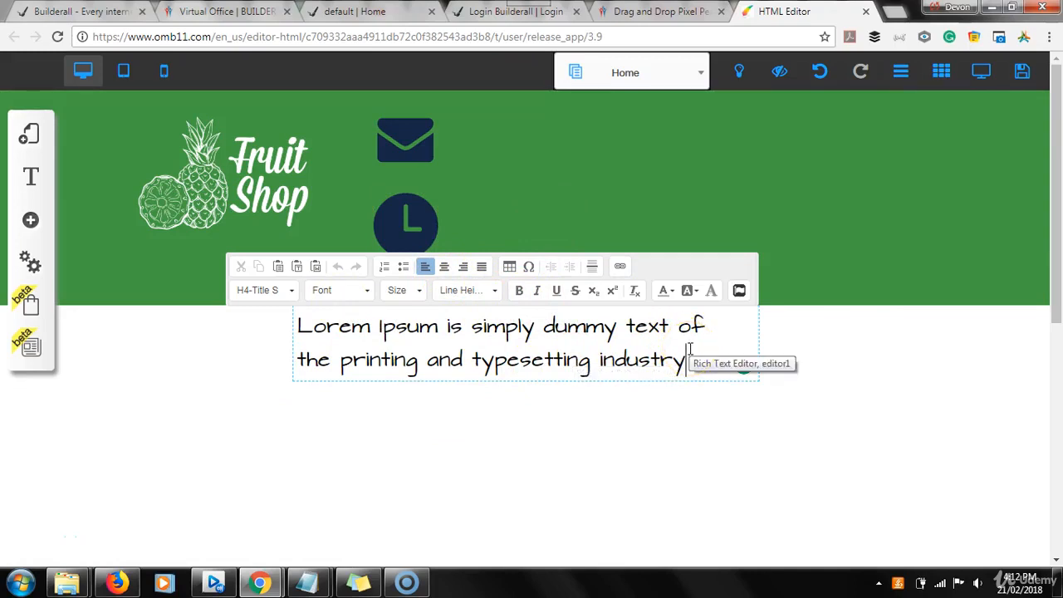
{"action": "key", "text": "BackSpace"}
{"action": "key", "text": "BackSpace"}
{"action": "key", "text": "BackSpace"}
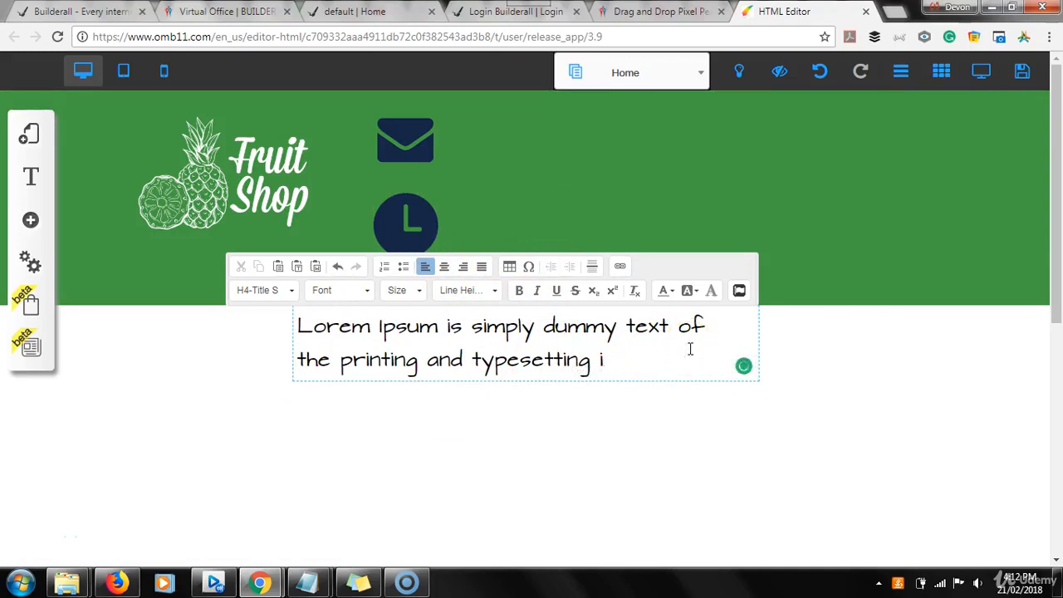
{"action": "key", "text": "BackSpace"}
{"action": "key", "text": "BackSpace"}
{"action": "key", "text": "BackSpace"}
{"action": "key", "text": "BackSpace"}
{"action": "key", "text": "BackSpace"}
{"action": "key", "text": "BackSpace"}
{"action": "key", "text": "BackSpace"}
{"action": "key", "text": "BackSpace"}
{"action": "key", "text": "BackSpace"}
{"action": "key", "text": "BackSpace"}
{"action": "key", "text": "BackSpace"}
{"action": "key", "text": "BackSpace"}
{"action": "key", "text": "BackSpace"}
{"action": "key", "text": "BackSpace"}
{"action": "key", "text": "BackSpace"}
{"action": "key", "text": "BackSpace"}
{"action": "key", "text": "BackSpace"}
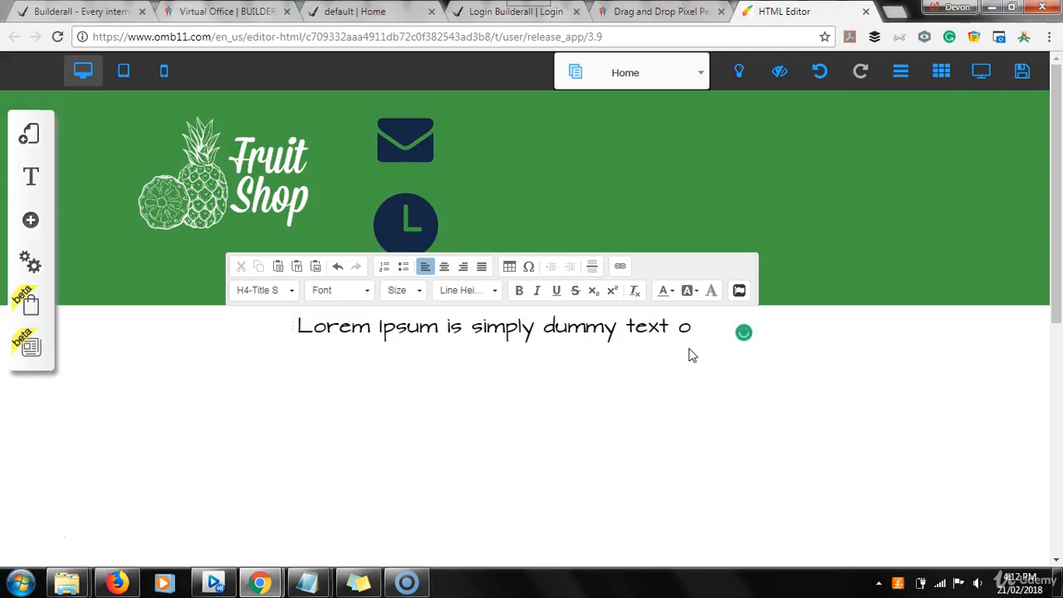
{"action": "key", "text": "BackSpace"}
{"action": "key", "text": "BackSpace"}
{"action": "key", "text": "BackSpace"}
{"action": "key", "text": "BackSpace"}
{"action": "key", "text": "BackSpace"}
{"action": "key", "text": "BackSpace"}
{"action": "key", "text": "BackSpace"}
{"action": "key", "text": "BackSpace"}
{"action": "key", "text": "BackSpace"}
{"action": "key", "text": "BackSpace"}
{"action": "key", "text": "BackSpace"}
{"action": "key", "text": "BackSpace"}
{"action": "key", "text": "BackSpace"}
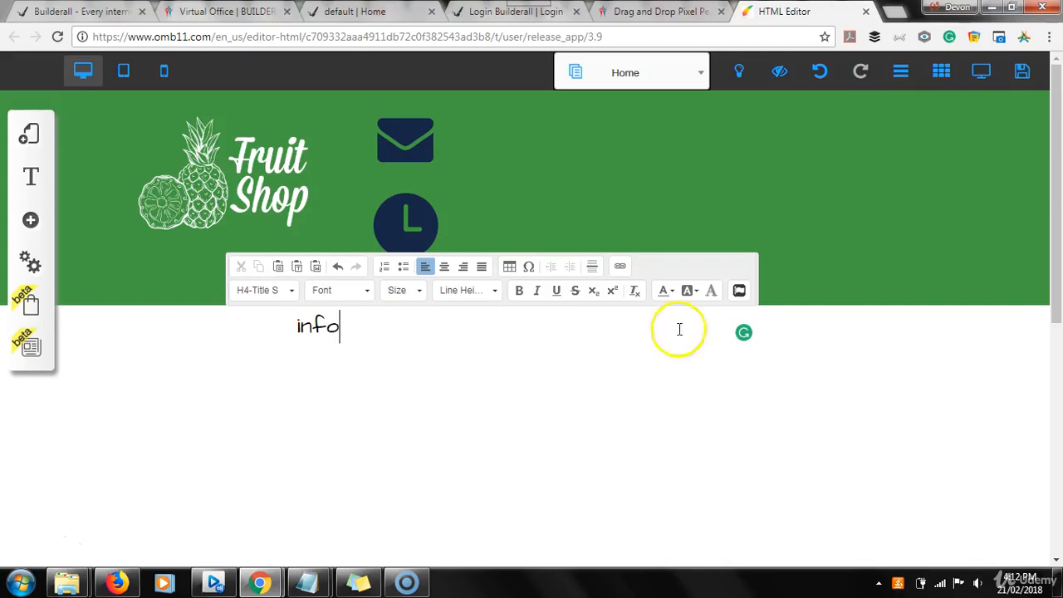
Check the contact e-mail in the sample site's header and complete it in the new Title S text.
{"action": "left_click", "coordinate": [368, 14]}
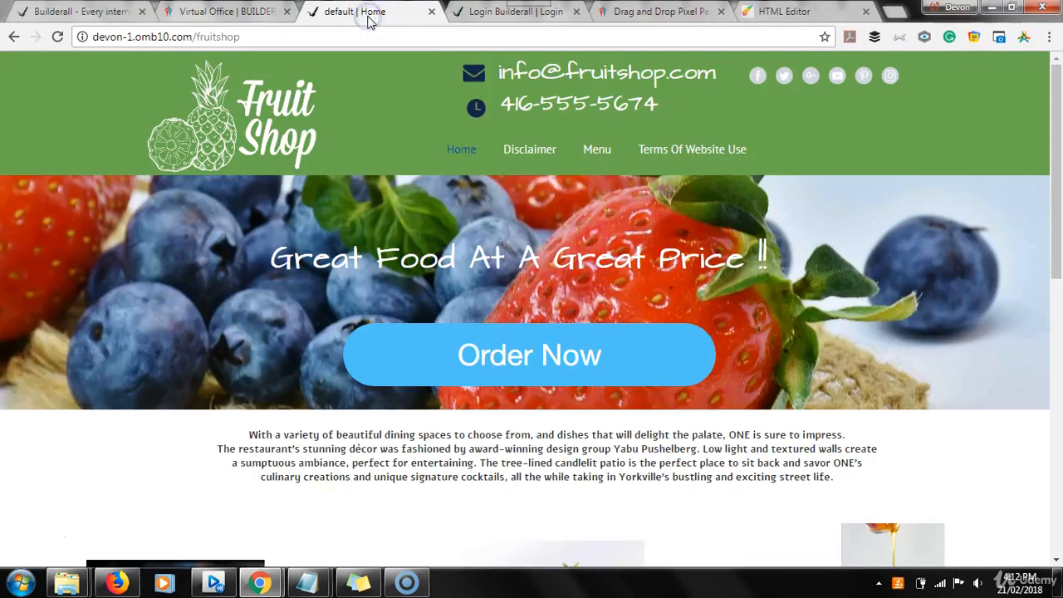
{"action": "left_click", "coordinate": [781, 13]}
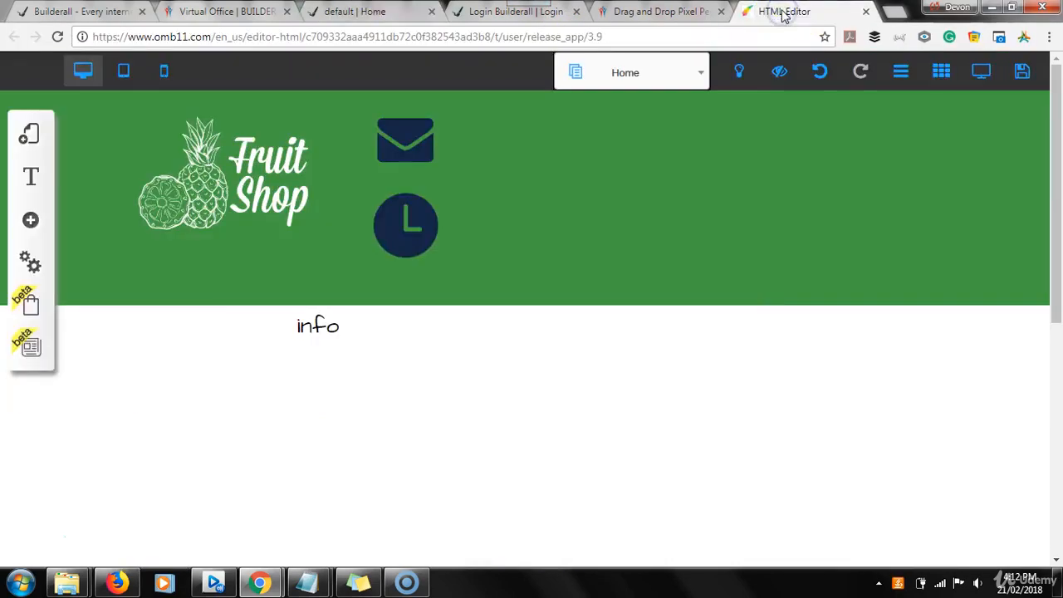
{"action": "left_click", "coordinate": [373, 339]}
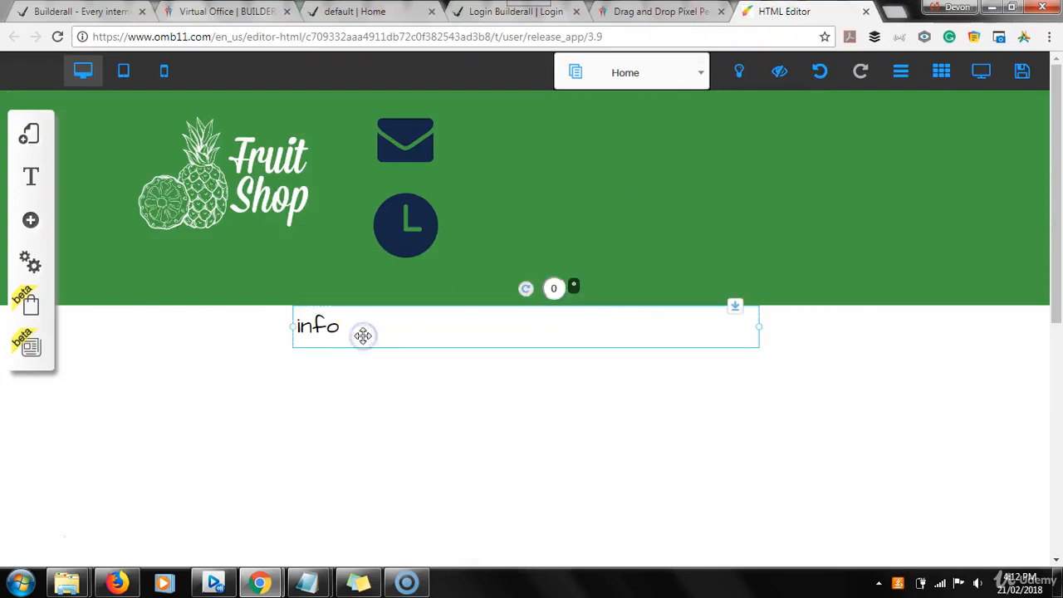
{"action": "double_click", "coordinate": [363, 334]}
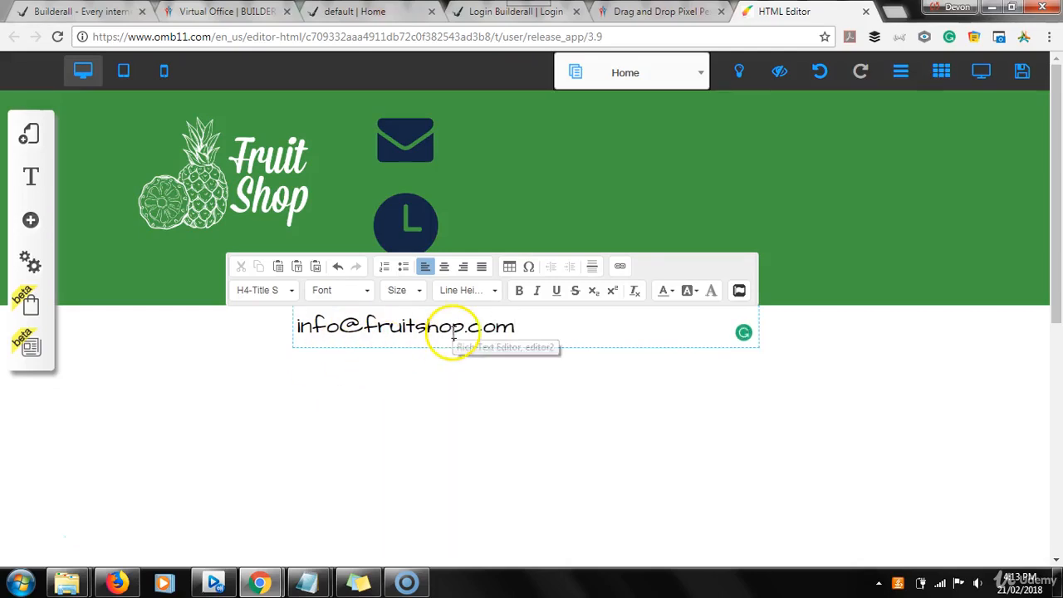
Change the font color of the whole e-mail text to white and finish editing it.
{"action": "left_click_drag", "start_coordinate": [530, 327], "coordinate": [318, 339]}
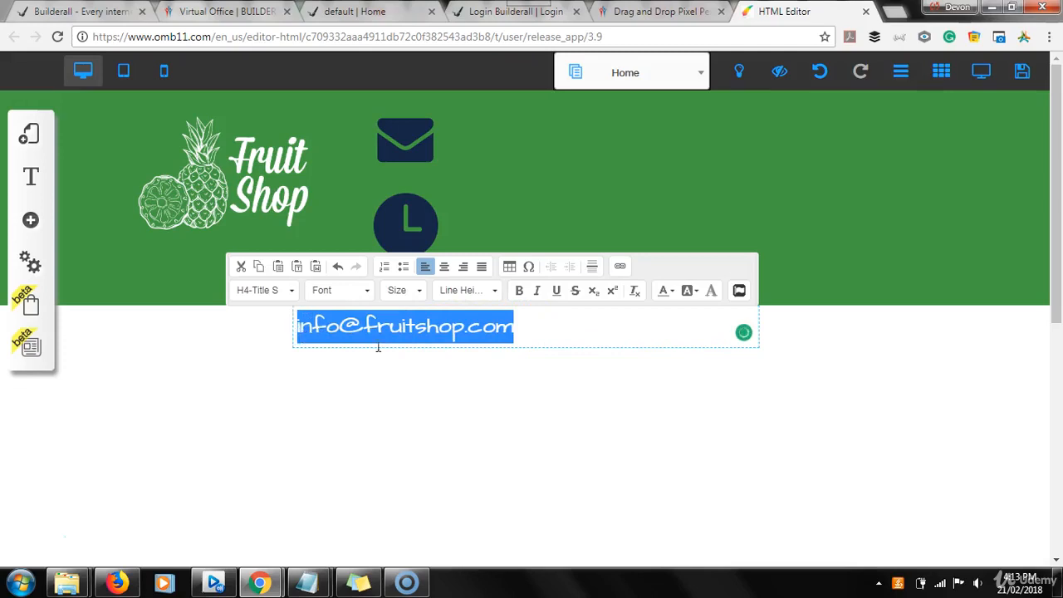
{"action": "left_click", "coordinate": [671, 290]}
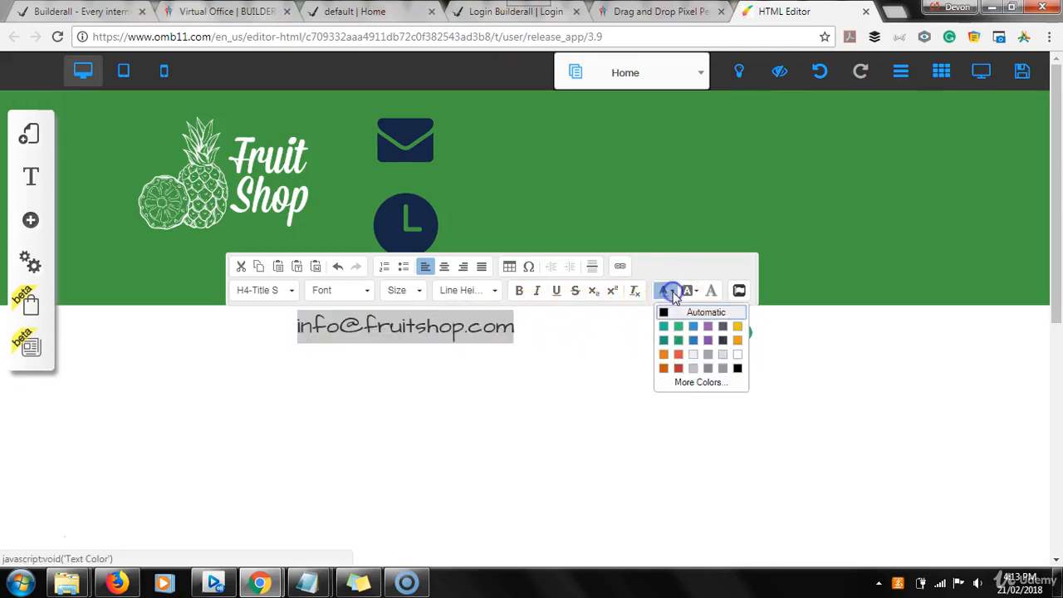
{"action": "left_click", "coordinate": [738, 354]}
{"action": "left_click", "coordinate": [489, 372]}
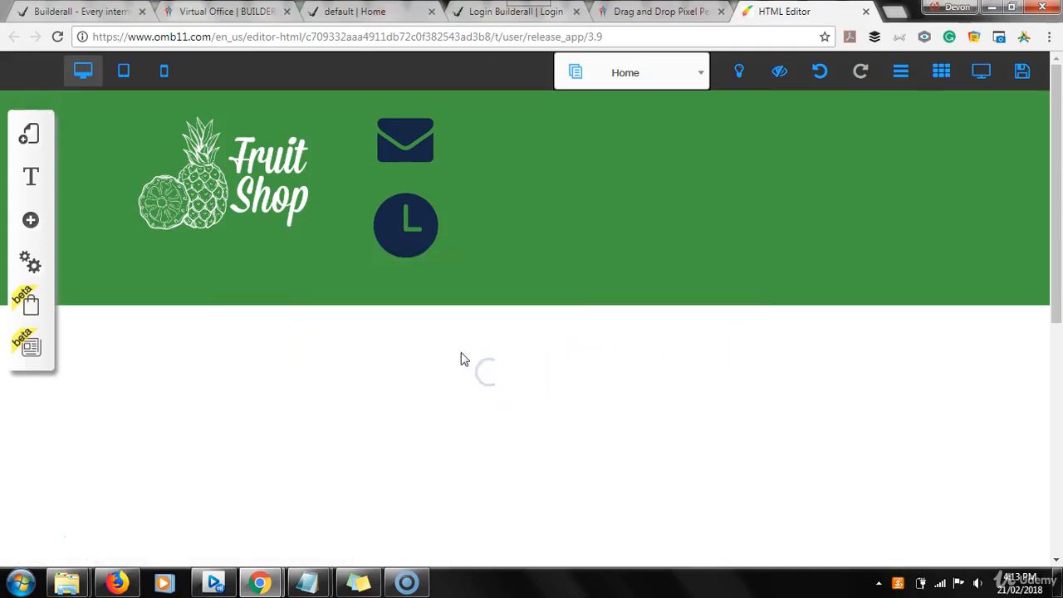
Move the white e-mail text into the green header beside the envelope icon and acknowledge the root element alert.
{"action": "left_click_drag", "start_coordinate": [446, 338], "coordinate": [602, 149]}
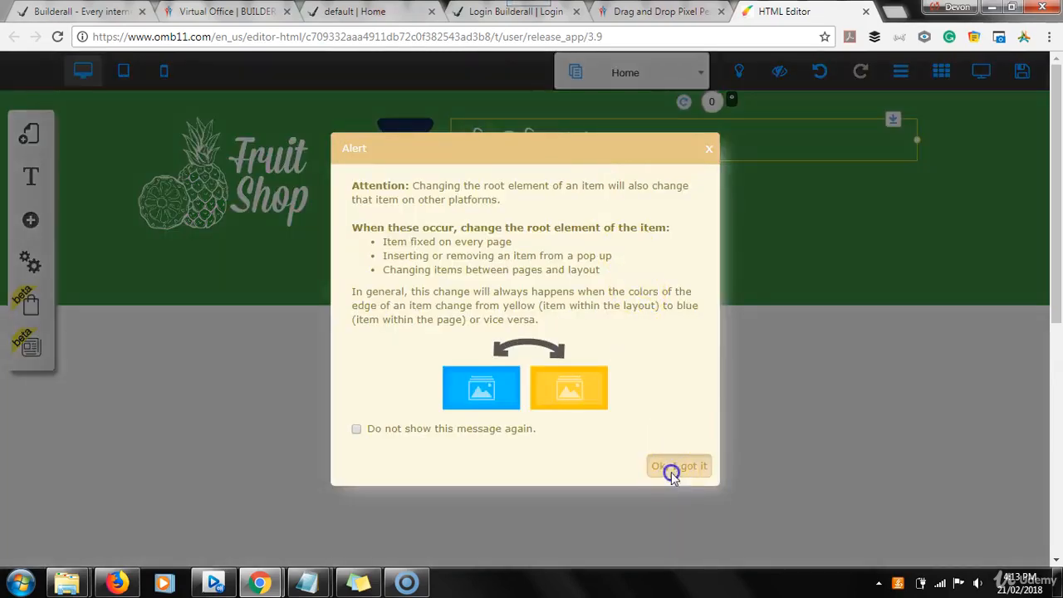
{"action": "left_click", "coordinate": [673, 465]}
{"action": "left_click", "coordinate": [491, 219]}
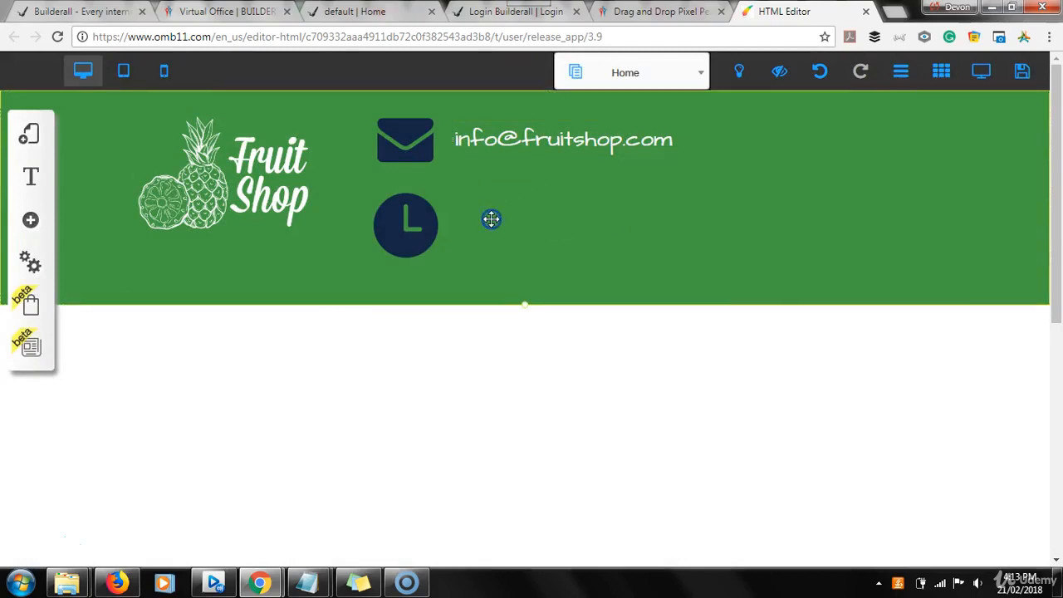
Check the sample header's contact lines, then duplicate the e-mail text and place the copy beside the clock icon.
{"action": "left_click", "coordinate": [557, 141]}
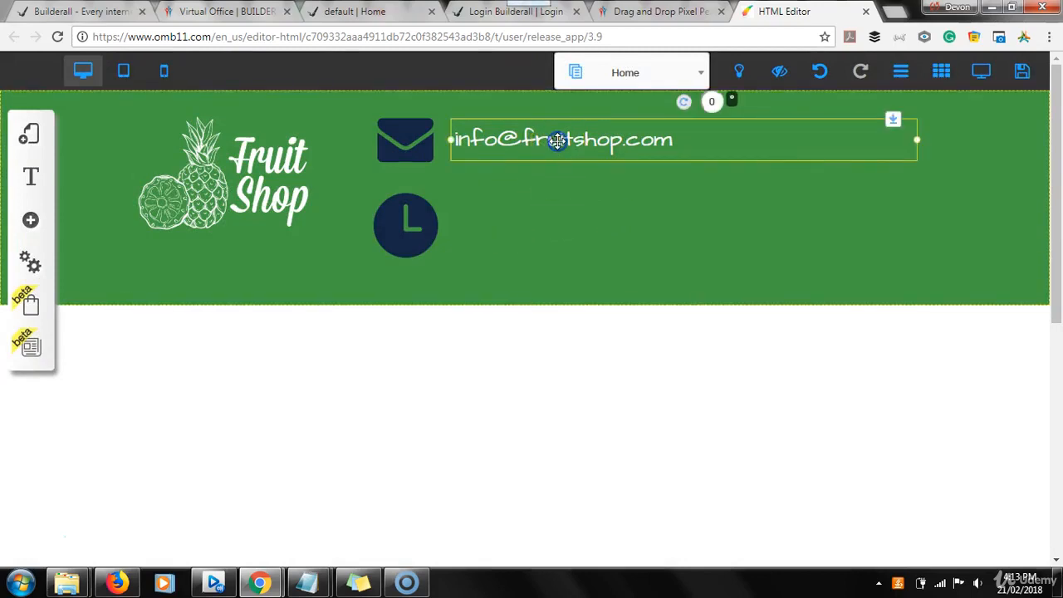
{"action": "left_click", "coordinate": [341, 14]}
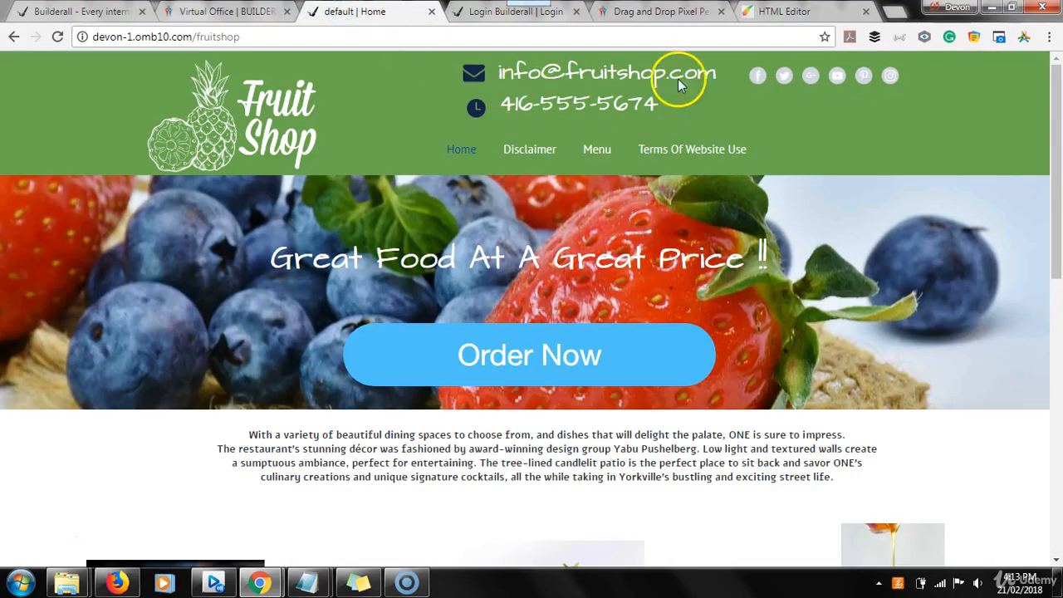
{"action": "left_click", "coordinate": [774, 10]}
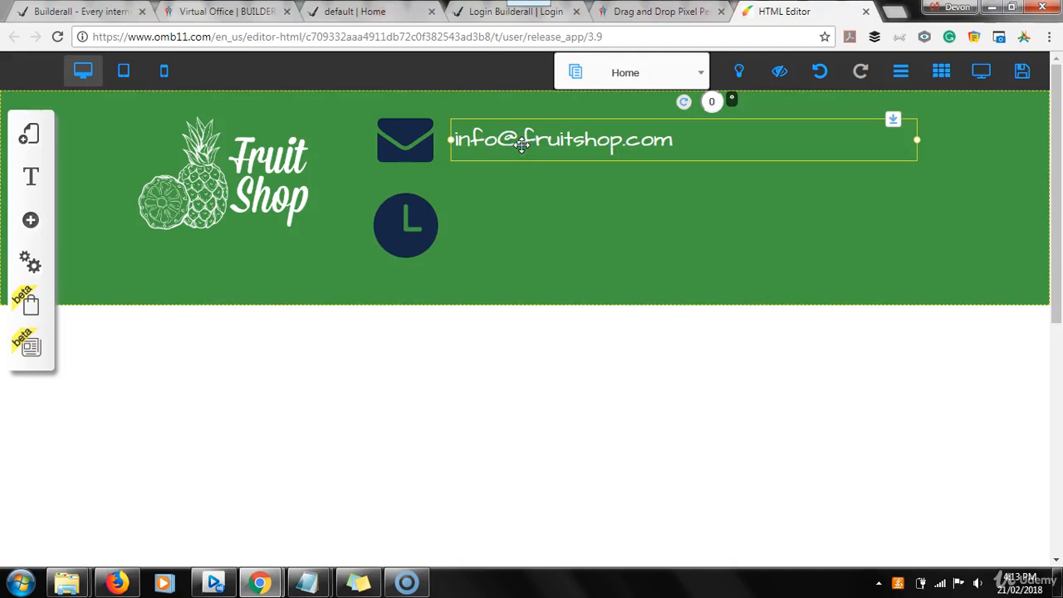
{"action": "key", "text": "ctrl+v"}
{"action": "left_click_drag", "start_coordinate": [521, 146], "coordinate": [551, 225]}
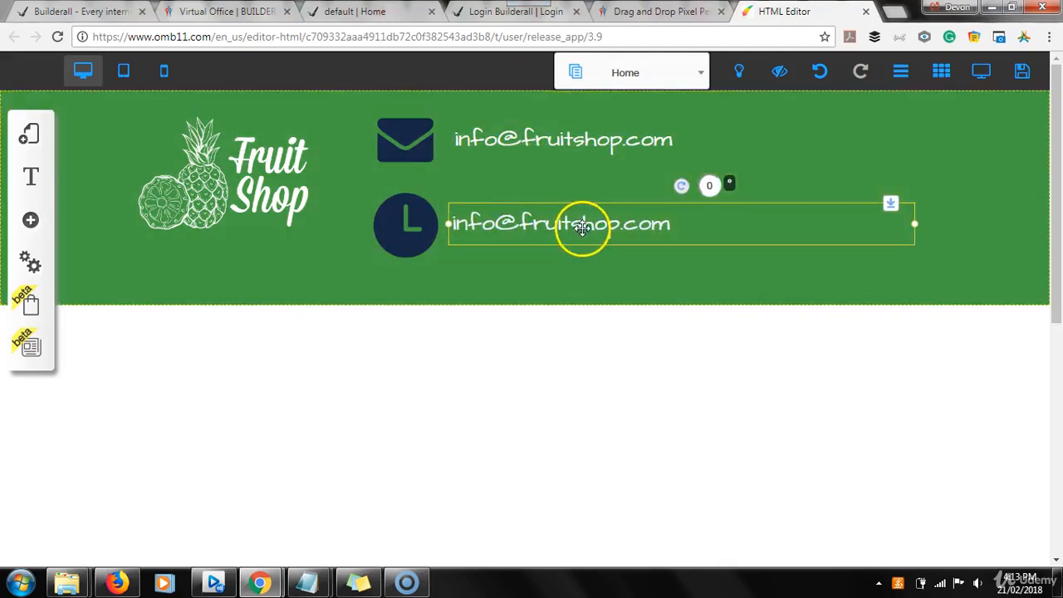
Replace the copied e-mail text beside the clock with the start of a phone number and check the sample site's number.
{"action": "double_click", "coordinate": [582, 228]}
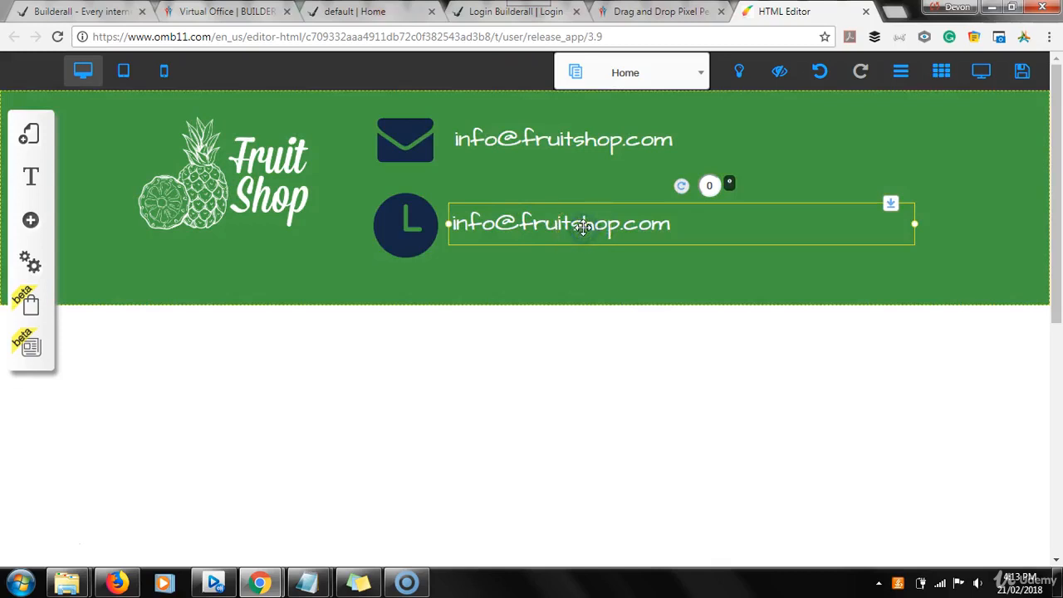
{"action": "left_click", "coordinate": [679, 224]}
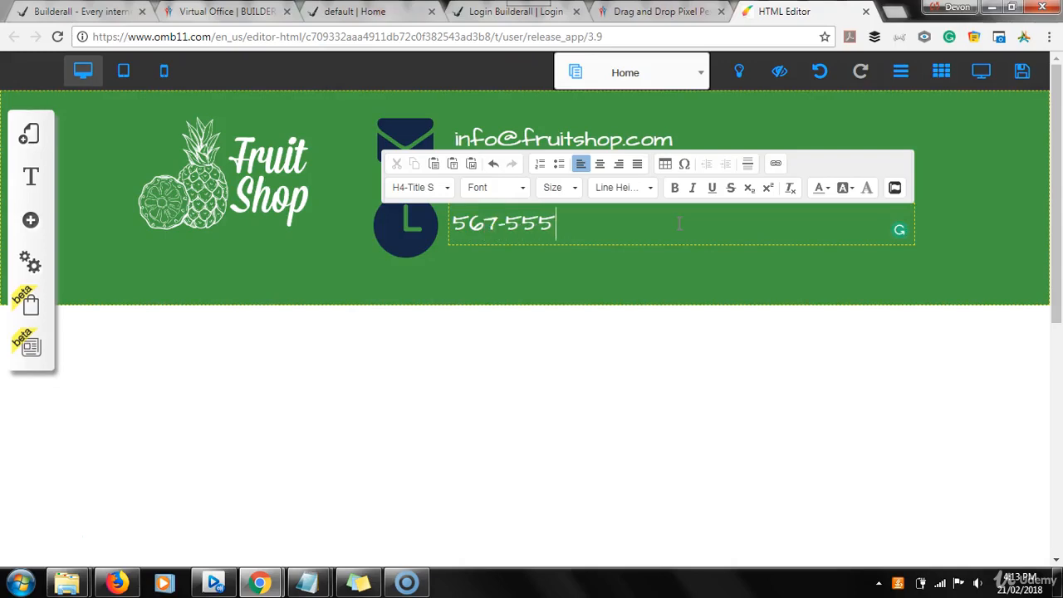
{"action": "left_click", "coordinate": [335, 12]}
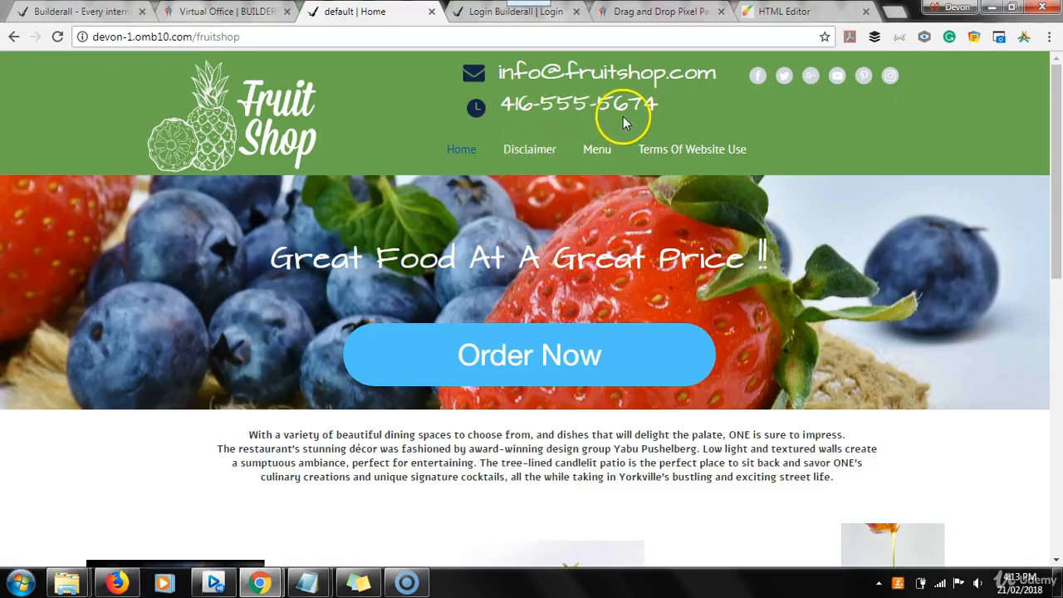
{"action": "left_click", "coordinate": [789, 11]}
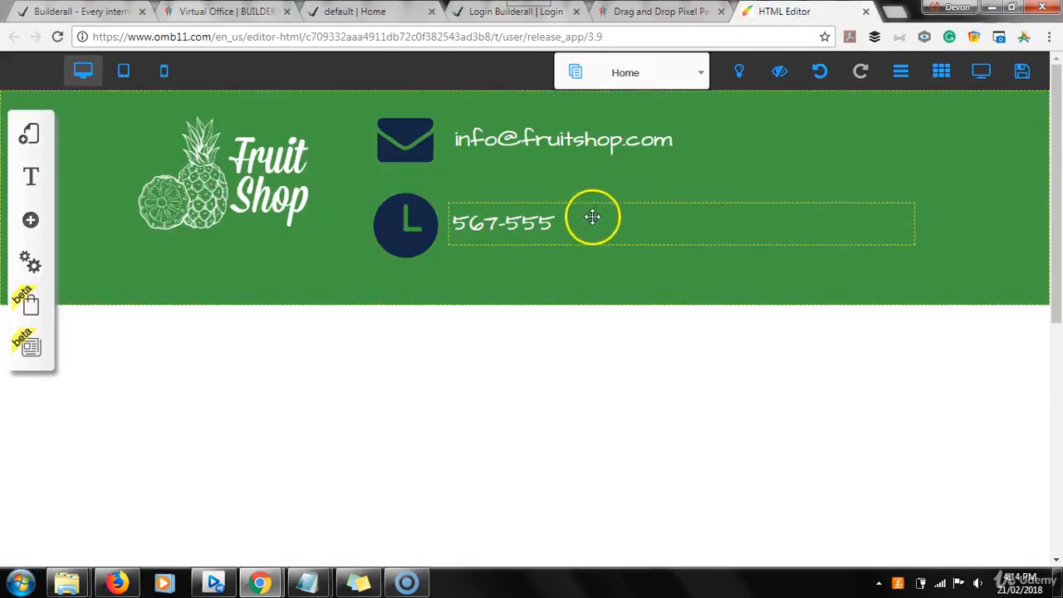
Correct the phone text's area code and complete the number to match the sample site.
{"action": "double_click", "coordinate": [486, 225]}
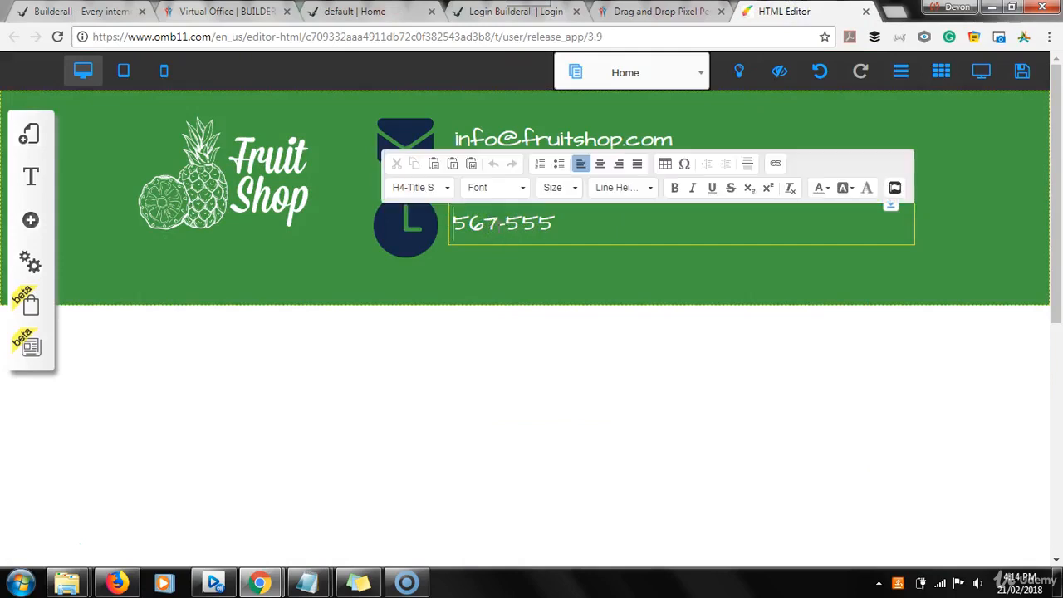
{"action": "left_click", "coordinate": [496, 223]}
{"action": "key", "text": "BackSpace"}
{"action": "key", "text": "BackSpace"}
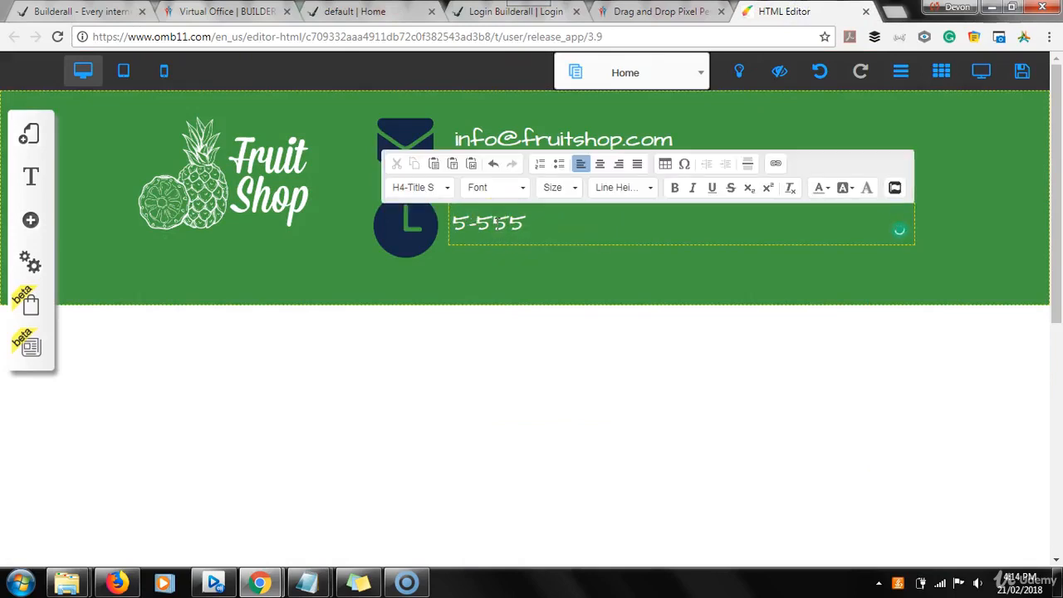
{"action": "type", "text": "416"}
{"action": "left_click", "coordinate": [562, 226]}
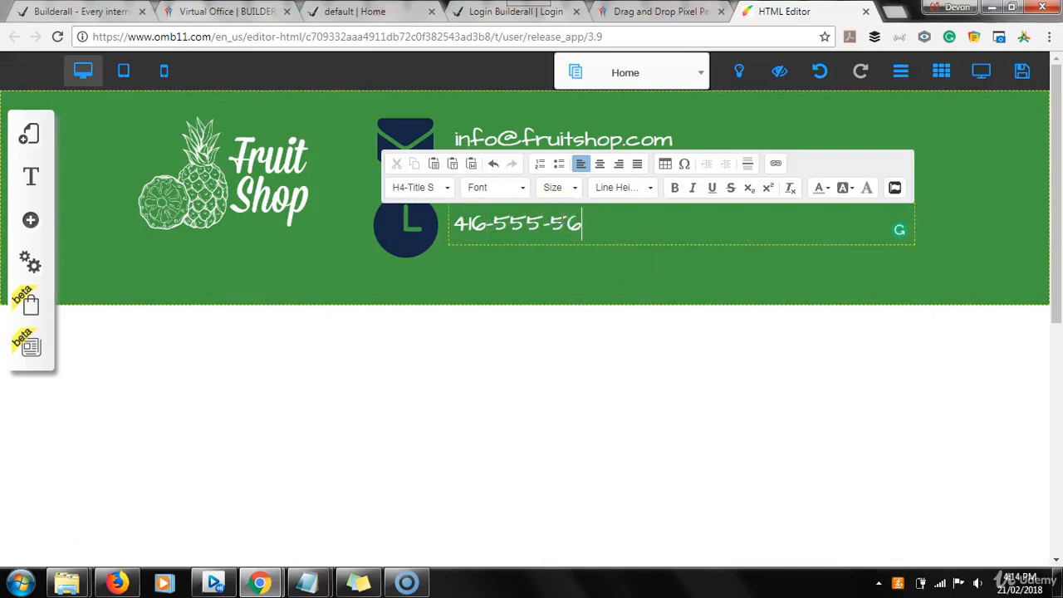
{"action": "left_click", "coordinate": [567, 253]}
{"action": "left_click", "coordinate": [585, 230]}
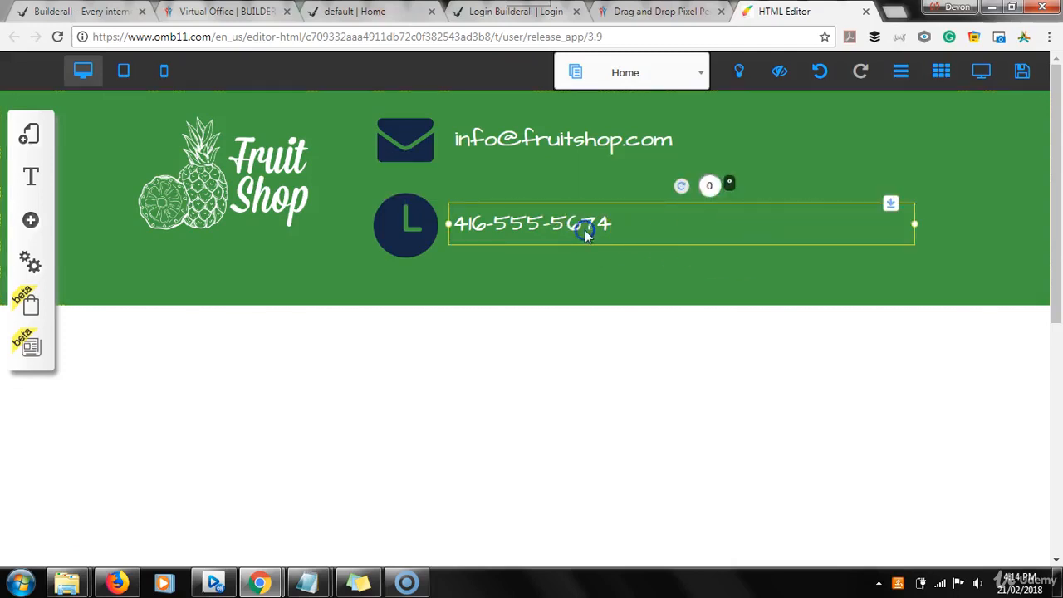
Shrink the clock icon in the header to roughly half its size.
{"action": "left_click", "coordinate": [401, 229]}
{"action": "mouse_move", "coordinate": [438, 224]}
{"action": "left_mouse_down"}
{"action": "mouse_move", "coordinate": [411, 229]}
{"action": "mouse_move", "coordinate": [408, 217]}
{"action": "mouse_move", "coordinate": [429, 222]}
{"action": "left_mouse_up"}
{"action": "left_click", "coordinate": [457, 247]}
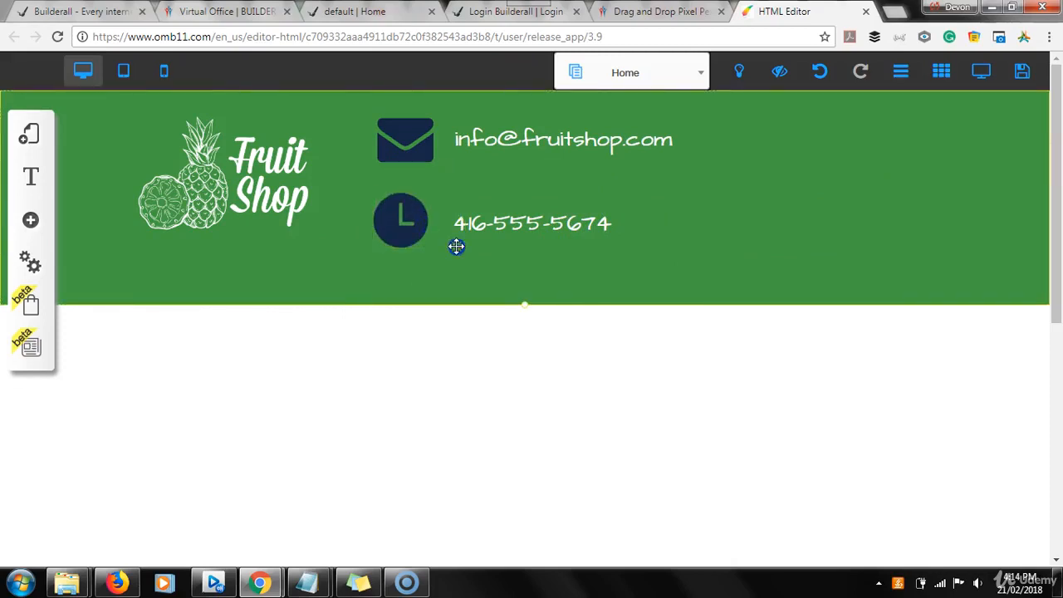
{"action": "left_click", "coordinate": [409, 230]}
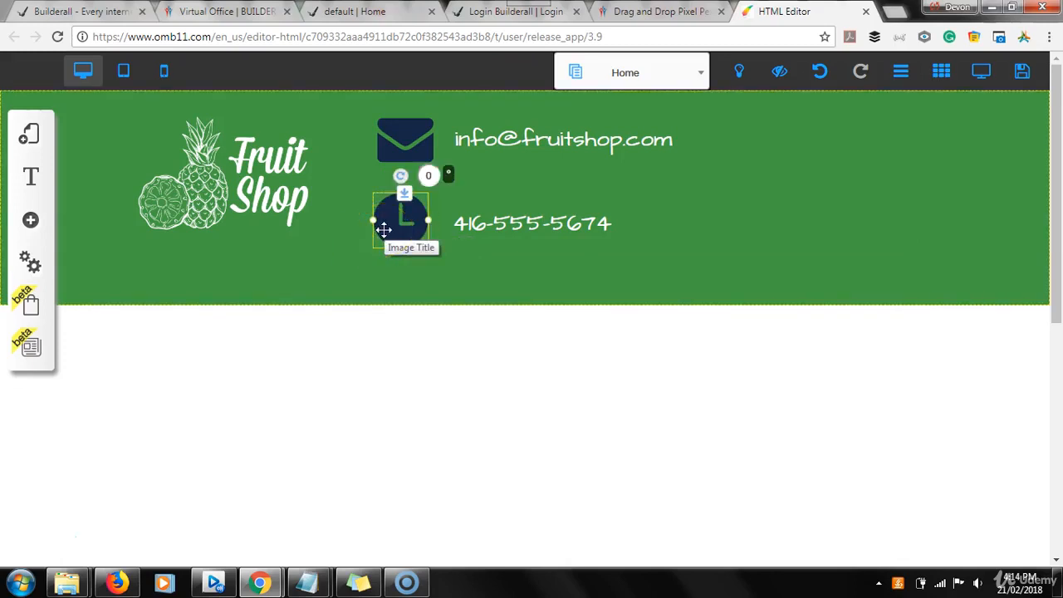
{"action": "left_click", "coordinate": [428, 222]}
{"action": "left_click_drag", "start_coordinate": [418, 219], "coordinate": [406, 215]}
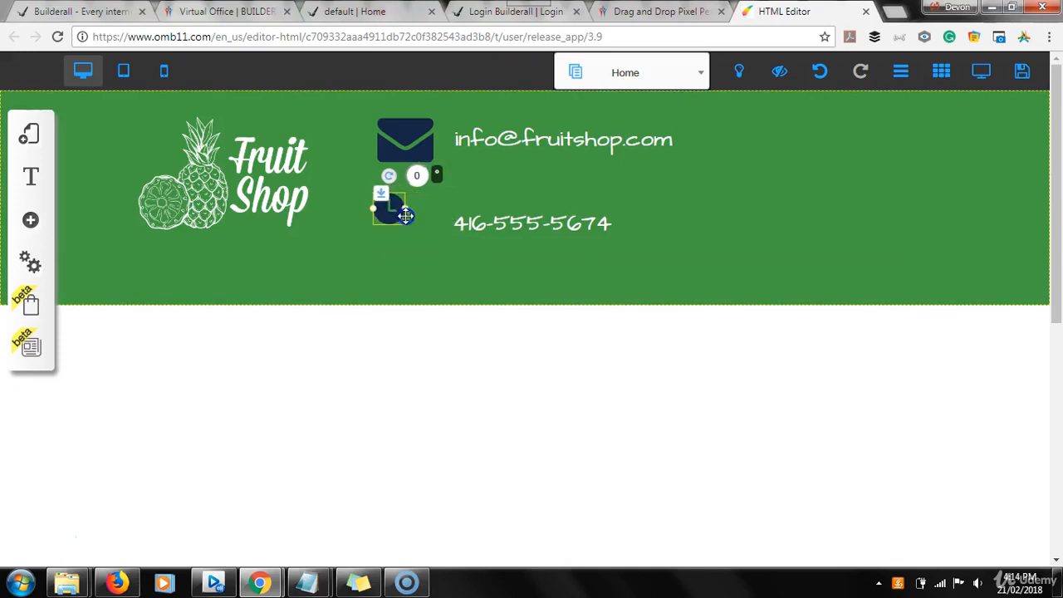
Shrink the envelope icon to match the clock and move the clock closer beneath it.
{"action": "left_click", "coordinate": [420, 146]}
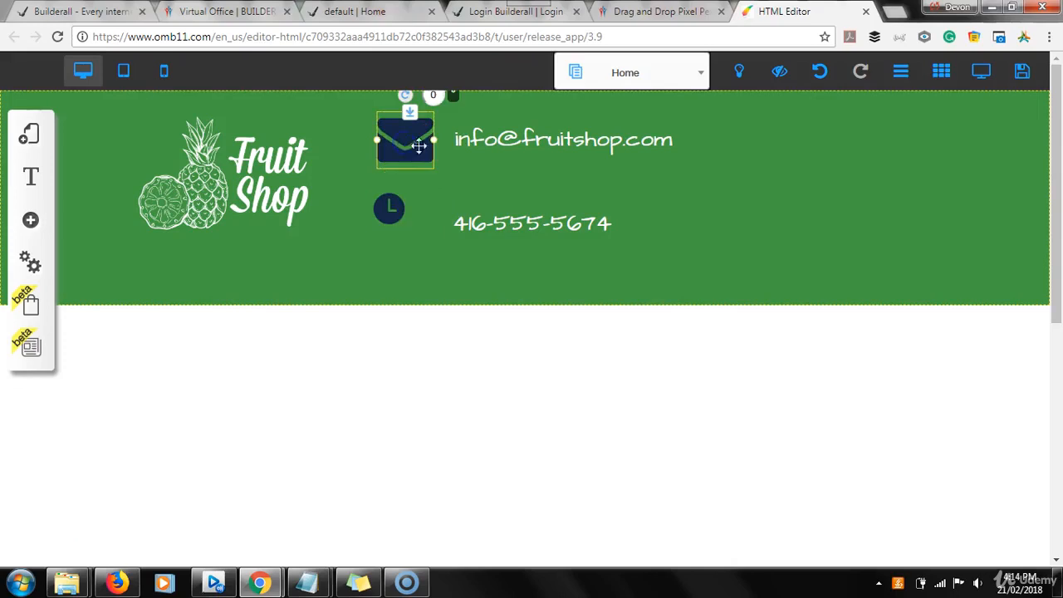
{"action": "left_click_drag", "start_coordinate": [433, 145], "coordinate": [406, 137]}
{"action": "left_click_drag", "start_coordinate": [403, 208], "coordinate": [408, 197]}
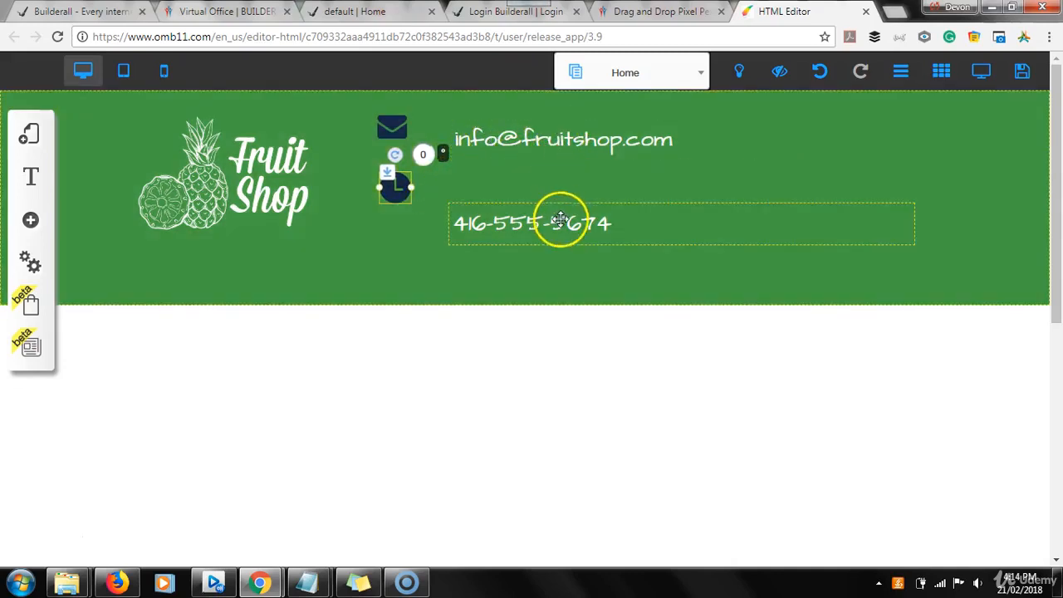
Place the e-mail text next to the envelope in a box narrowed to fit, and move the phone text next to the clock.
{"action": "left_click", "coordinate": [548, 142]}
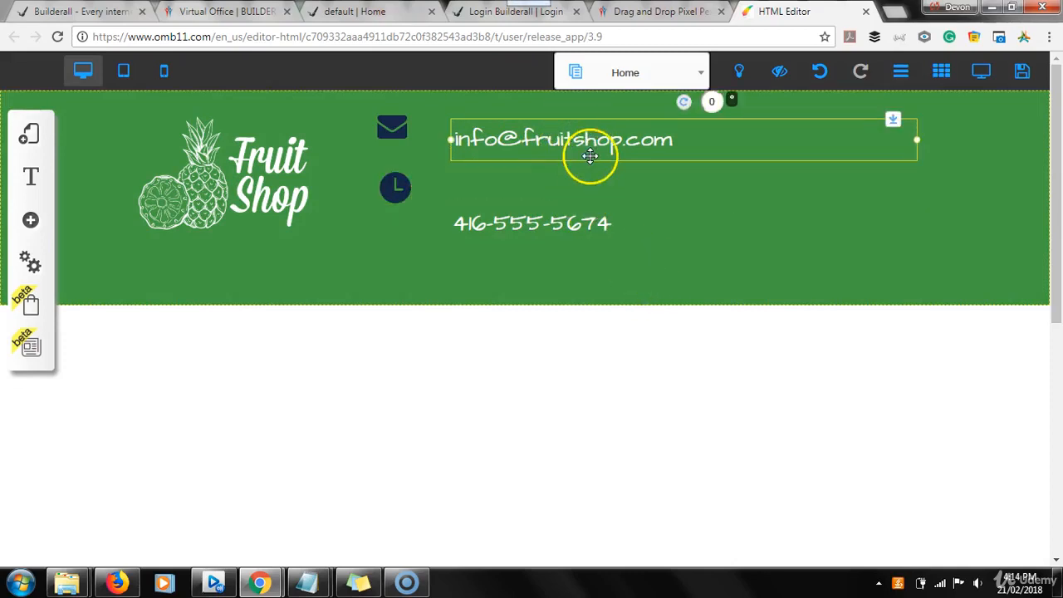
{"action": "left_click_drag", "start_coordinate": [590, 148], "coordinate": [562, 139]}
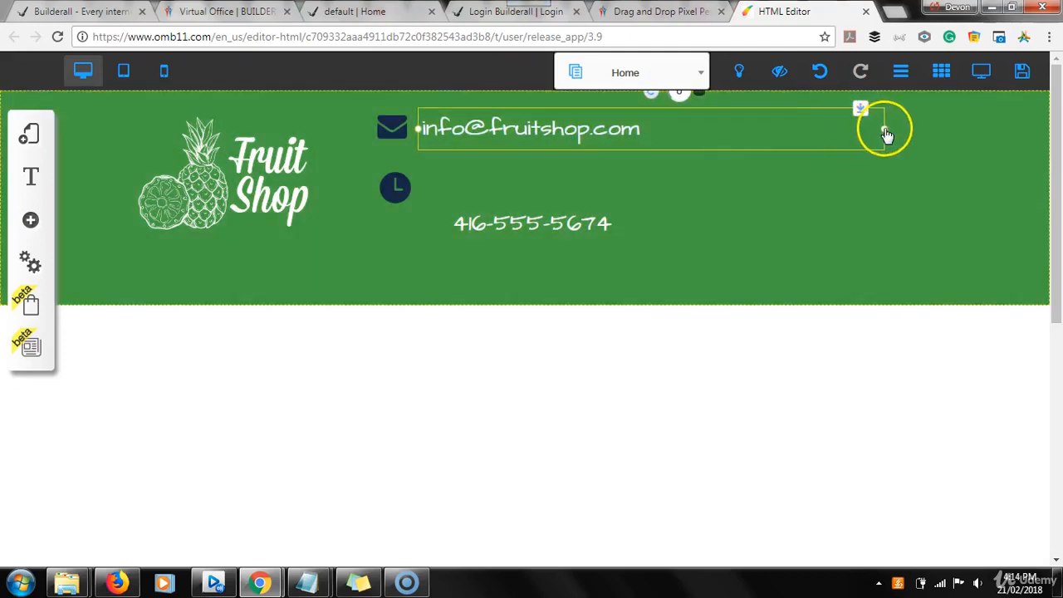
{"action": "left_click_drag", "start_coordinate": [886, 133], "coordinate": [658, 137]}
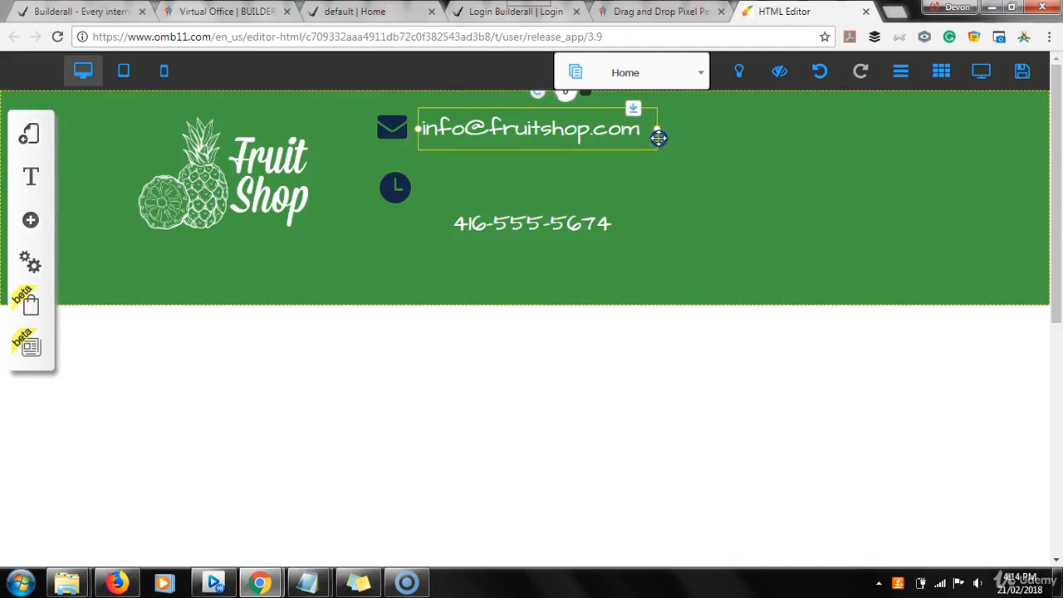
{"action": "left_click_drag", "start_coordinate": [560, 241], "coordinate": [513, 187]}
{"action": "left_click", "coordinate": [552, 242]}
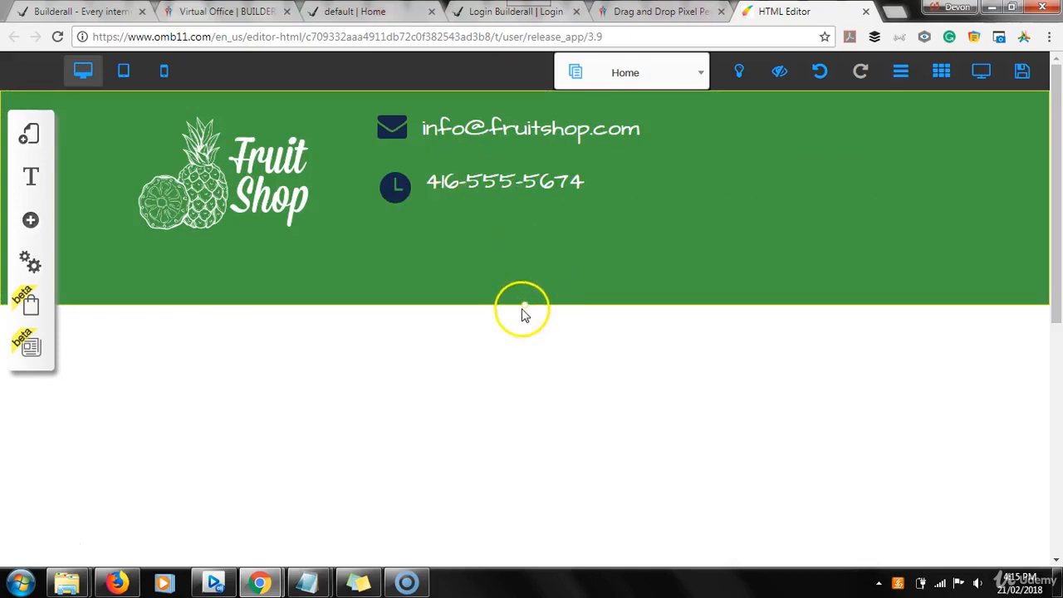
Shorten the green header strip to end just below the contact lines and shift the logo slightly up and left.
{"action": "left_click_drag", "start_coordinate": [528, 309], "coordinate": [517, 249]}
{"action": "left_click", "coordinate": [186, 149]}
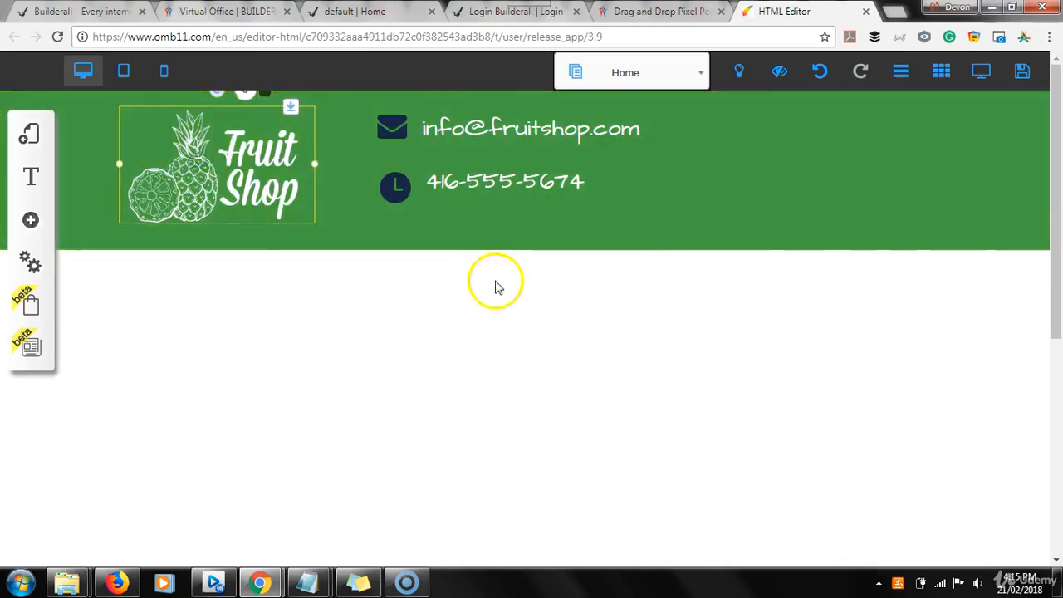
{"action": "left_click", "coordinate": [493, 282]}
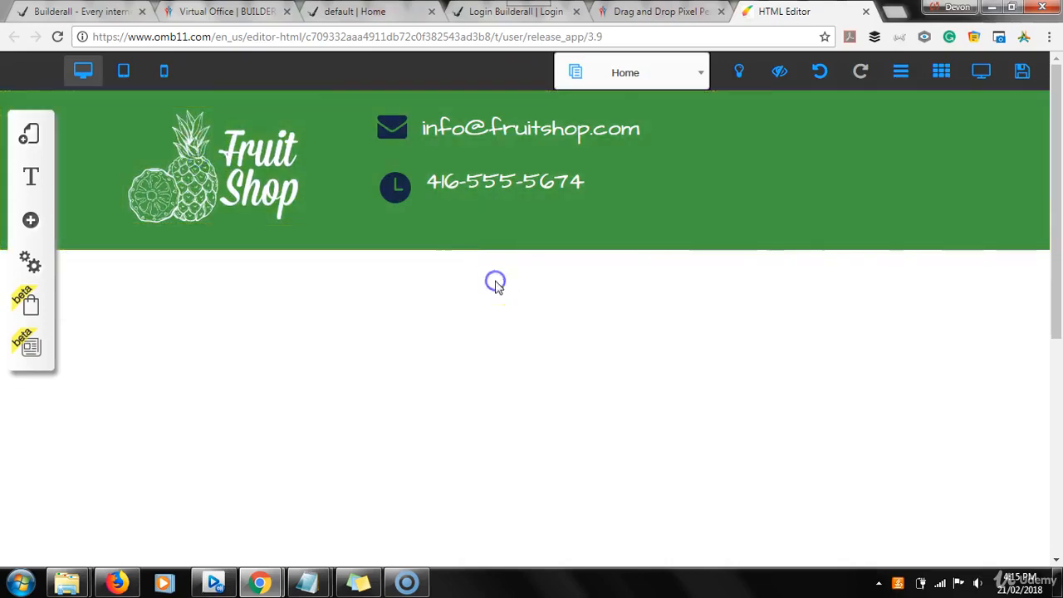
Check the Fruit Shop sample's header, then bring up the Social Bars elements in the HTML editor.
{"action": "left_click", "coordinate": [380, 14]}
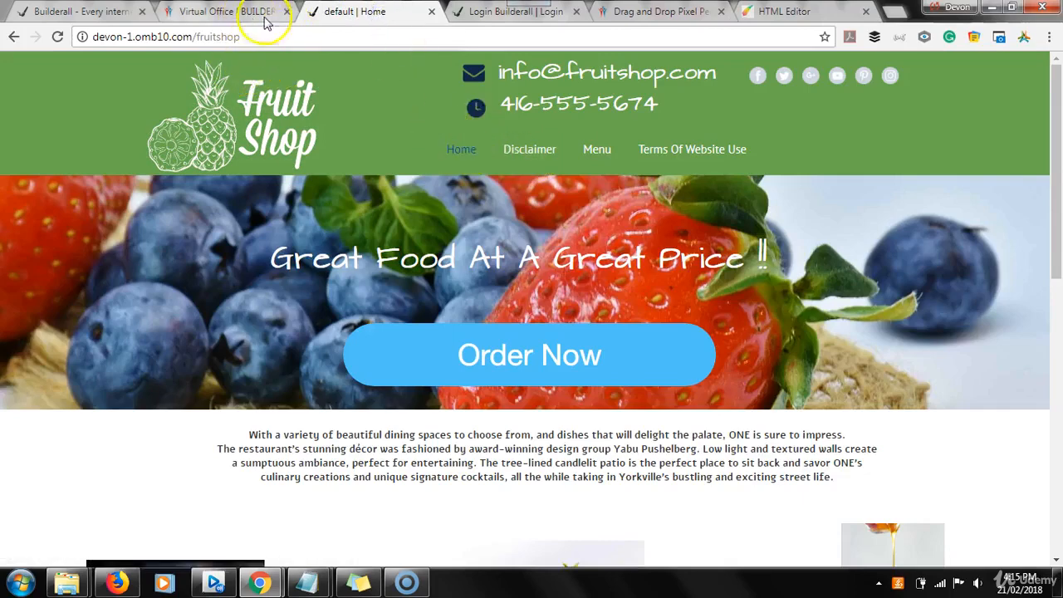
{"action": "left_click", "coordinate": [810, 11]}
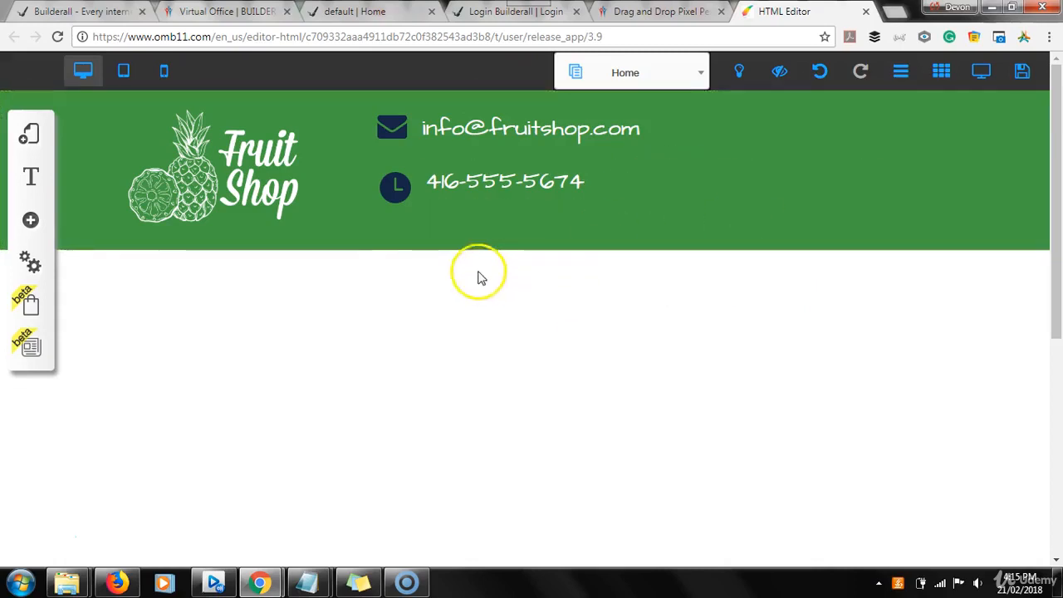
{"action": "left_click", "coordinate": [31, 223]}
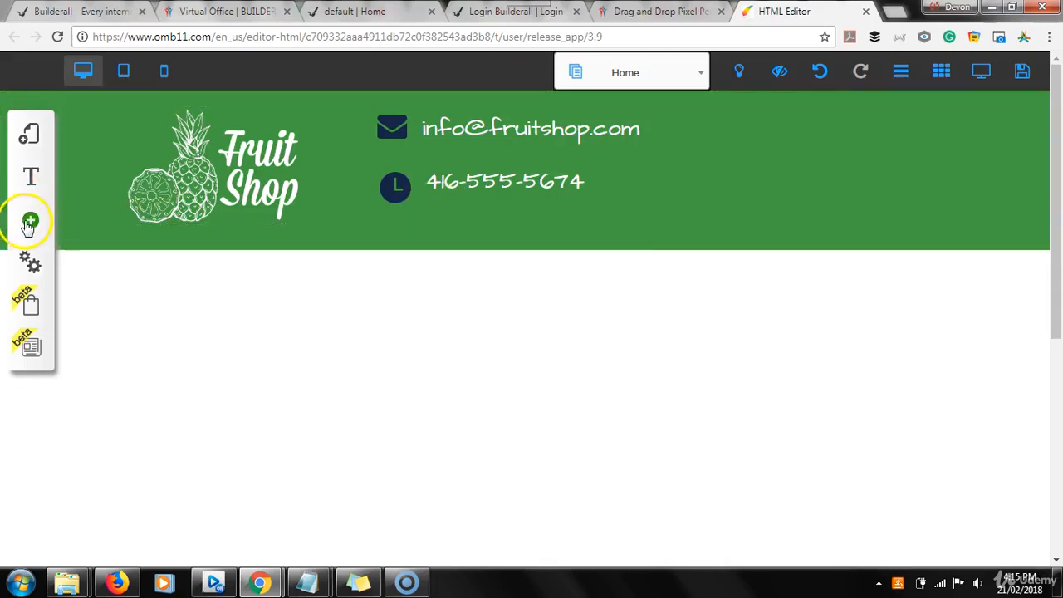
{"action": "left_click", "coordinate": [27, 223]}
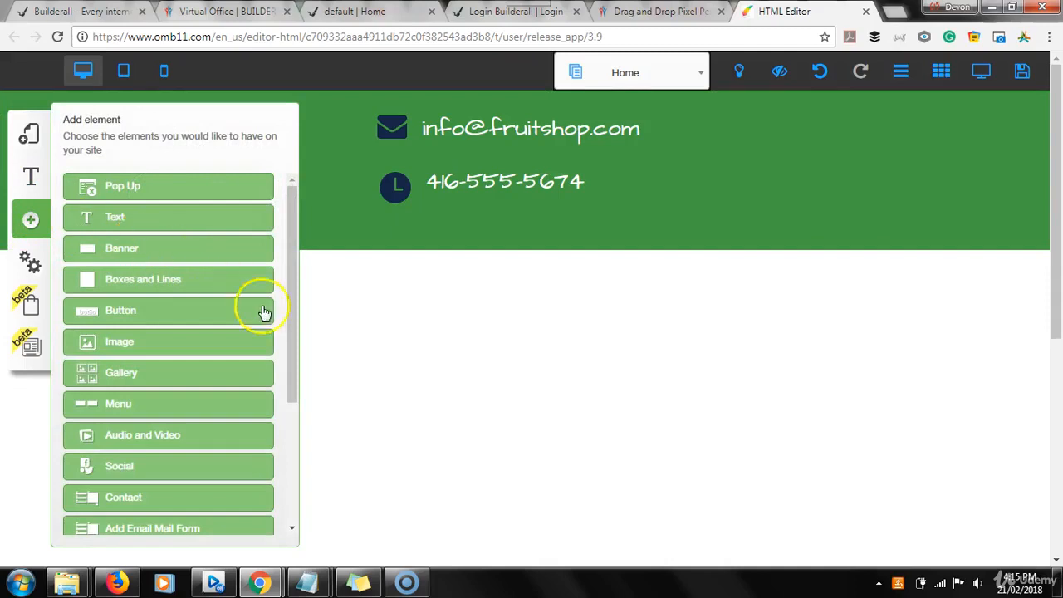
{"action": "left_click_drag", "start_coordinate": [290, 230], "coordinate": [301, 315]}
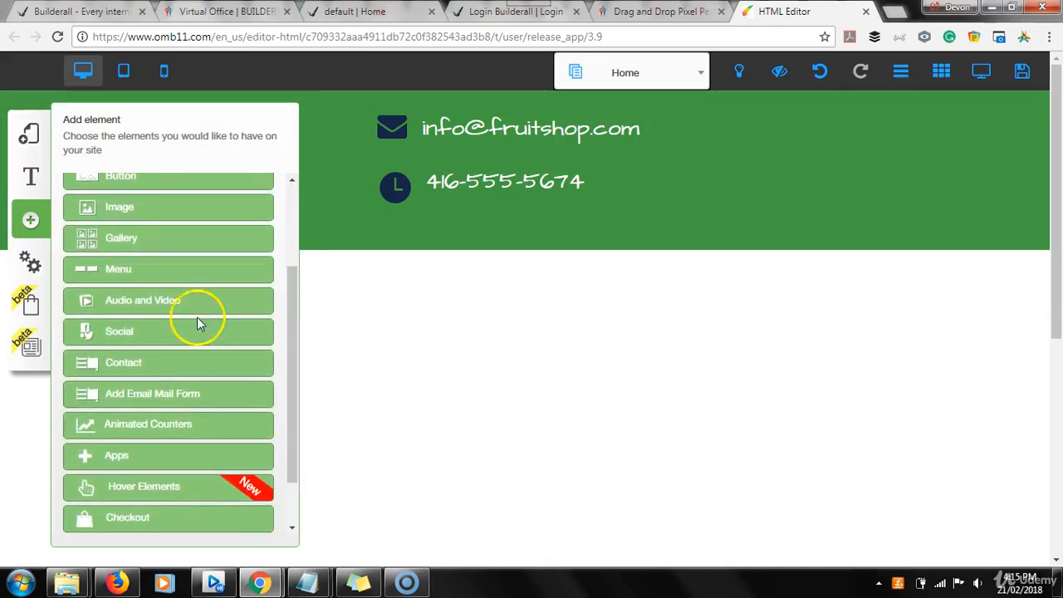
{"action": "left_click", "coordinate": [134, 333]}
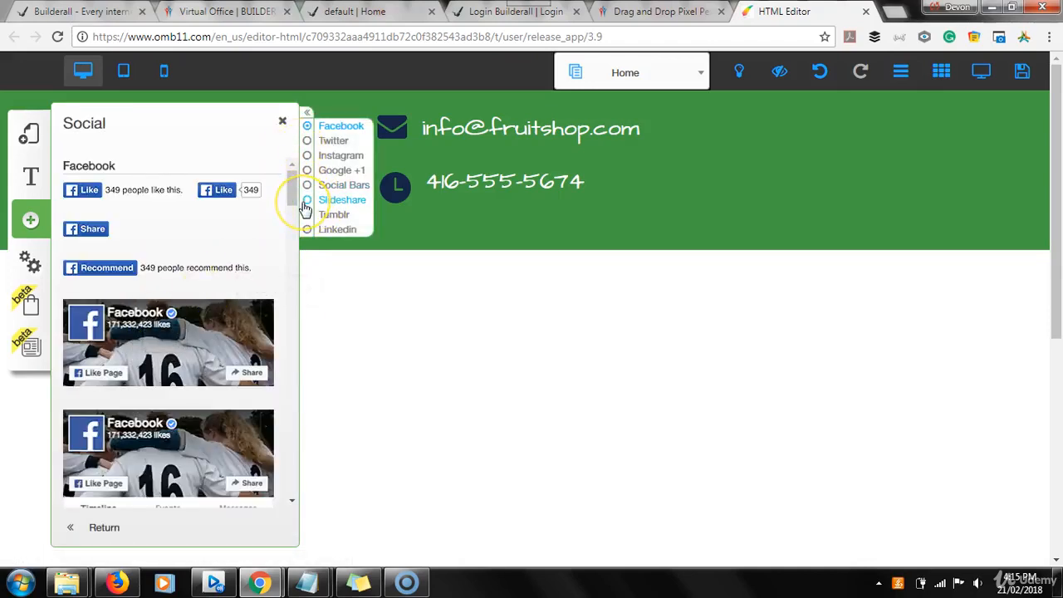
{"action": "left_click", "coordinate": [332, 189]}
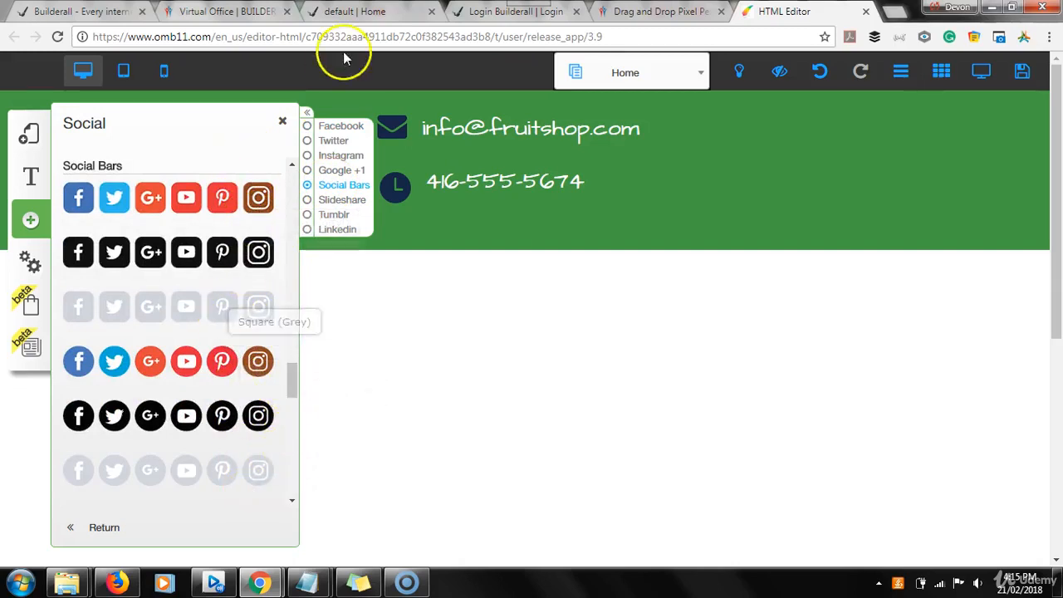
Compare the icon style with the Fruit Shop sample and add the round grey social bar to the page.
{"action": "left_click", "coordinate": [349, 12]}
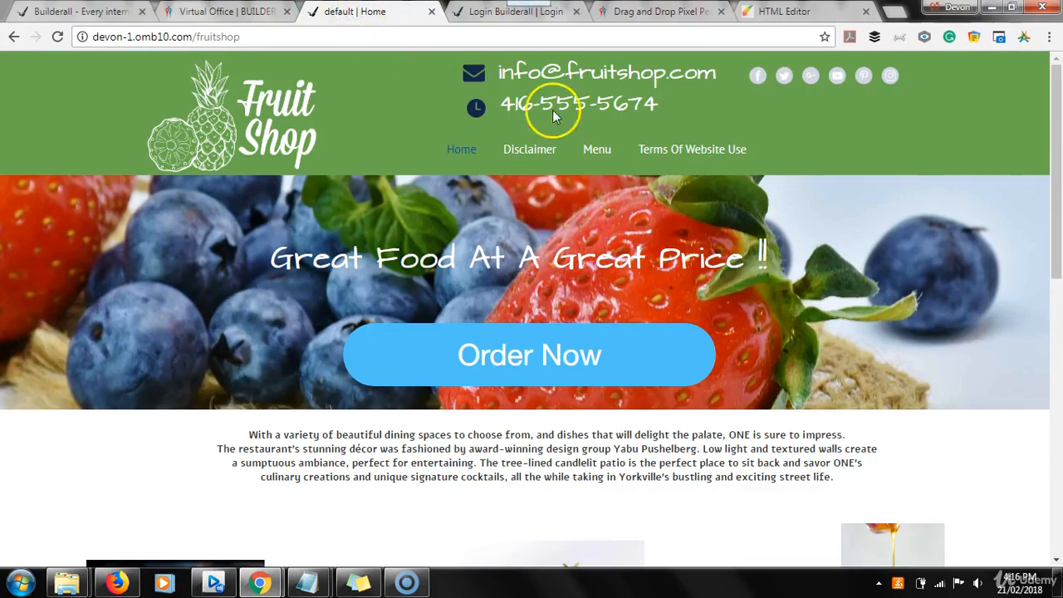
{"action": "left_click", "coordinate": [795, 15]}
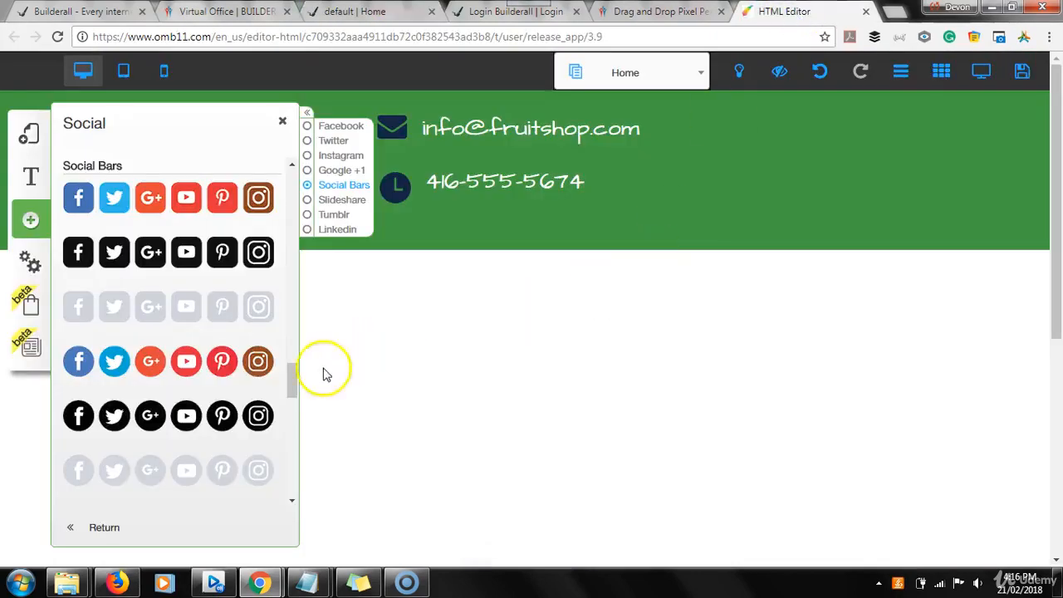
{"action": "left_click", "coordinate": [216, 475]}
{"action": "left_click", "coordinate": [376, 398]}
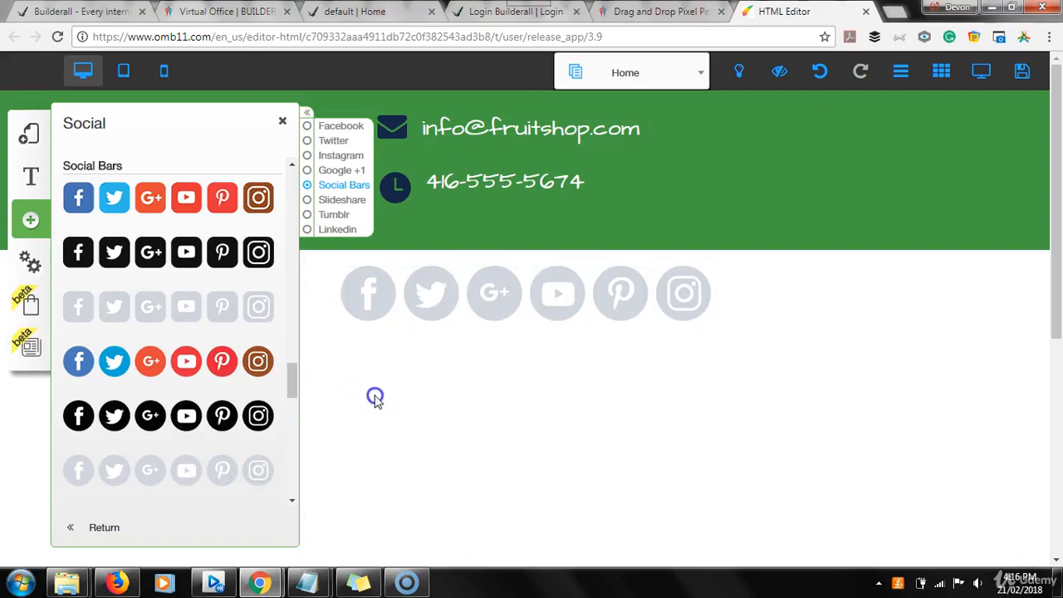
Move the social bar into the green header beside the phone text, accepting the root element alert.
{"action": "left_click", "coordinate": [463, 293]}
{"action": "left_click_drag", "start_coordinate": [462, 293], "coordinate": [684, 223]}
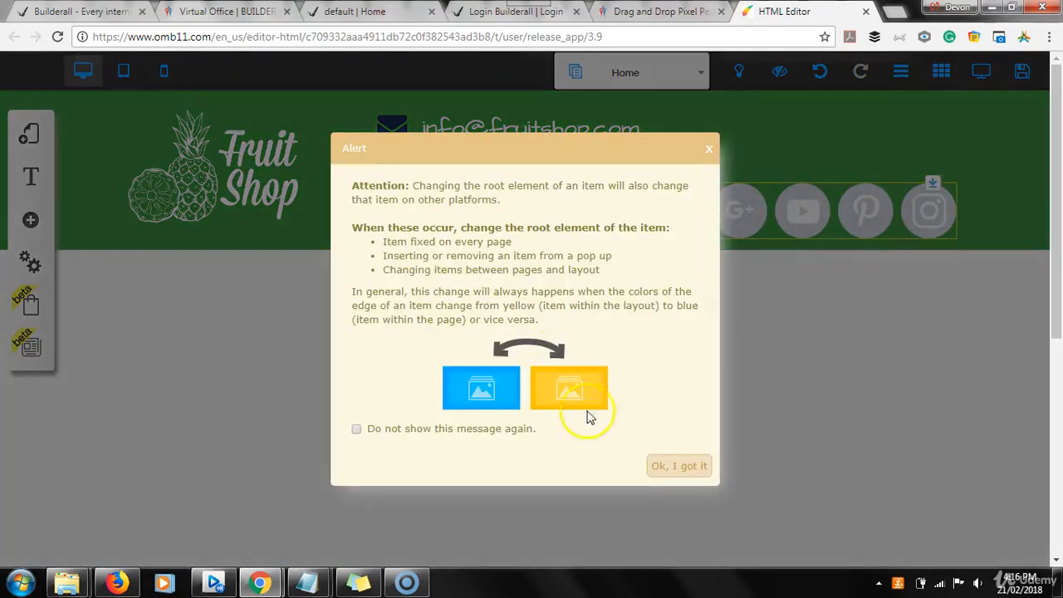
{"action": "left_click", "coordinate": [665, 467]}
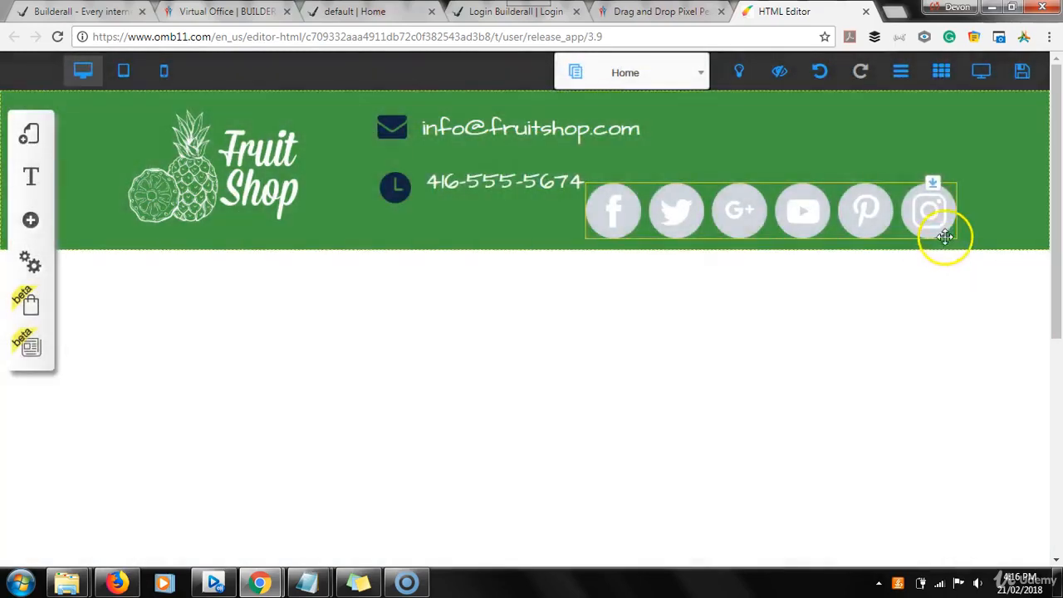
{"action": "left_click", "coordinate": [950, 219]}
{"action": "mouse_move", "coordinate": [894, 209]}
{"action": "left_mouse_down"}
{"action": "mouse_move", "coordinate": [871, 221]}
{"action": "mouse_move", "coordinate": [792, 341]}
{"action": "mouse_move", "coordinate": [843, 206]}
{"action": "mouse_move", "coordinate": [878, 208]}
{"action": "left_mouse_up"}
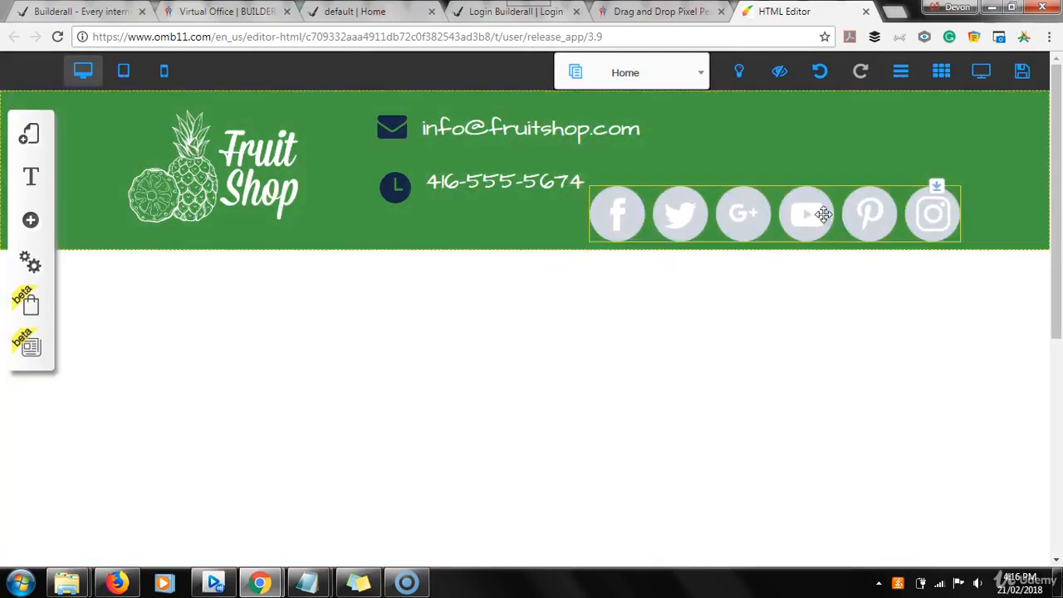
Set the social bar's icon size to 32 px and its spacing to 23 px, keeping it horizontal.
{"action": "left_click", "coordinate": [773, 214]}
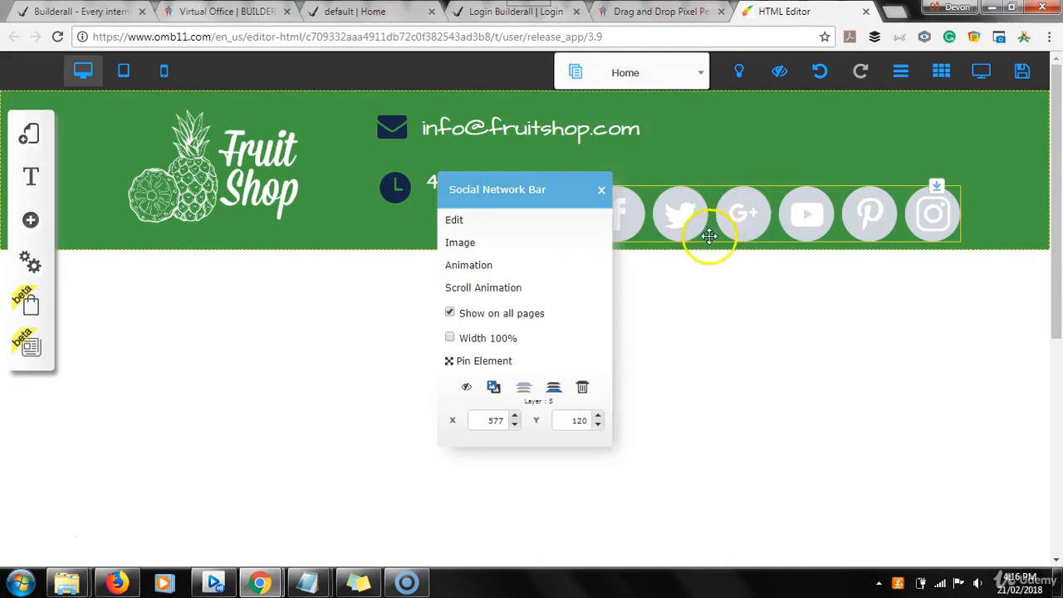
{"action": "left_click", "coordinate": [486, 226]}
{"action": "mouse_move", "coordinate": [514, 261]}
{"action": "left_mouse_down"}
{"action": "mouse_move", "coordinate": [494, 261]}
{"action": "mouse_move", "coordinate": [534, 261]}
{"action": "mouse_move", "coordinate": [511, 261]}
{"action": "left_mouse_up"}
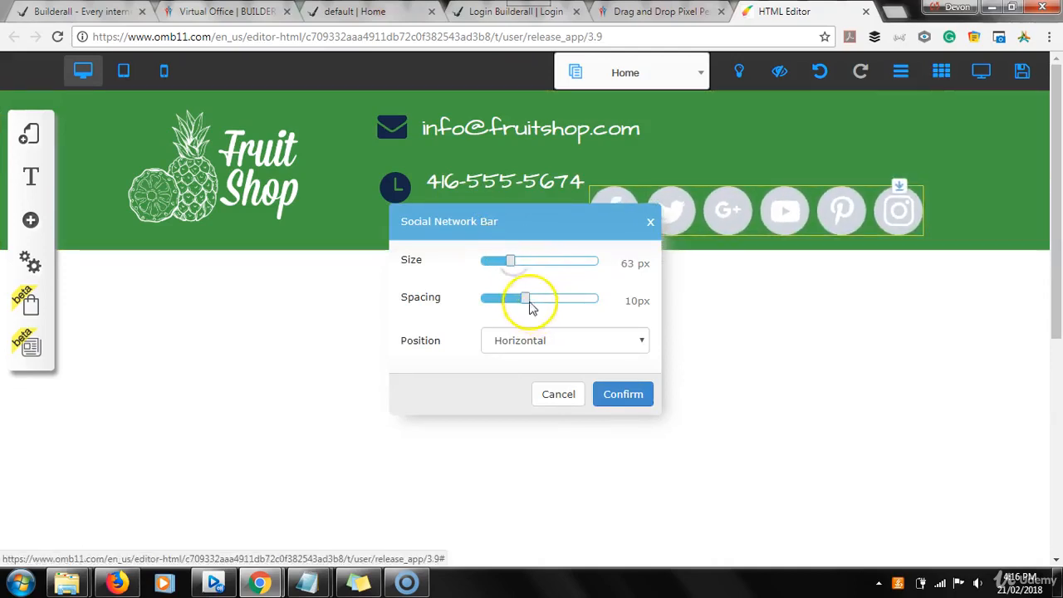
{"action": "mouse_move", "coordinate": [527, 301]}
{"action": "left_mouse_down"}
{"action": "mouse_move", "coordinate": [517, 302]}
{"action": "mouse_move", "coordinate": [552, 303]}
{"action": "mouse_move", "coordinate": [537, 305]}
{"action": "left_mouse_up"}
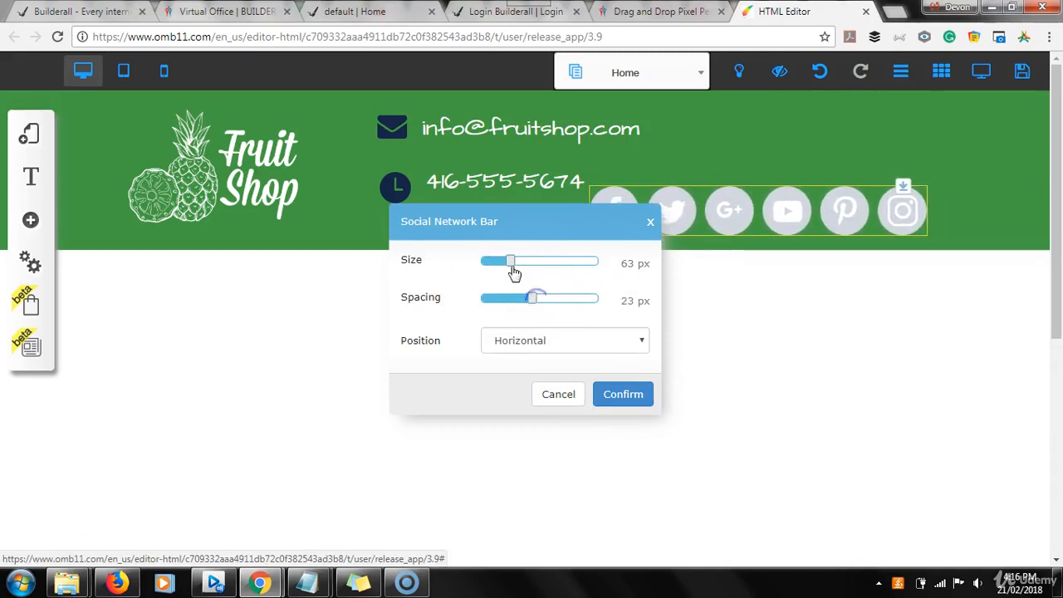
{"action": "left_click_drag", "start_coordinate": [512, 266], "coordinate": [494, 264]}
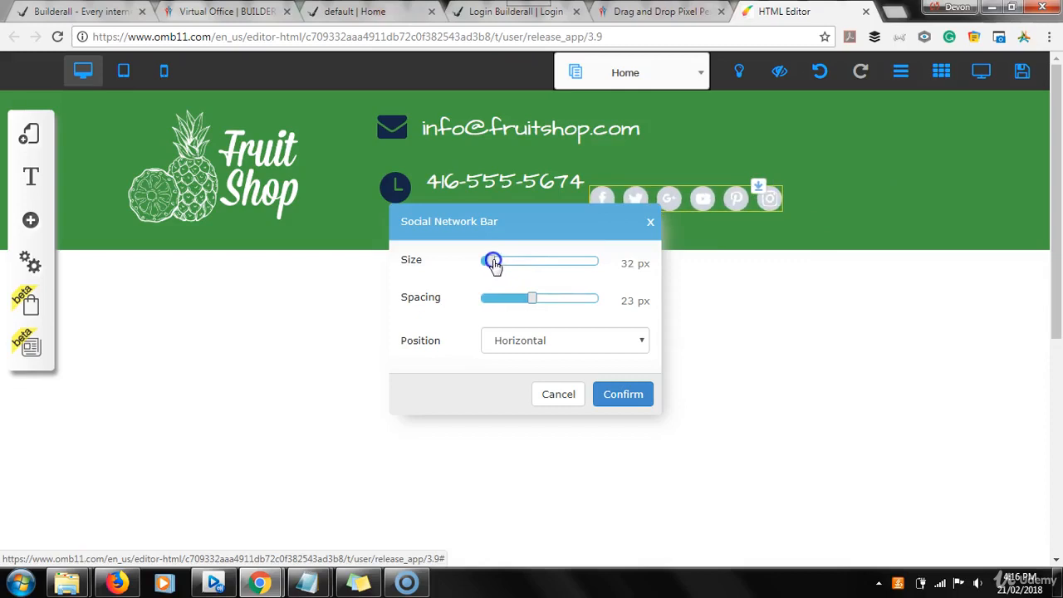
{"action": "left_click", "coordinate": [631, 395]}
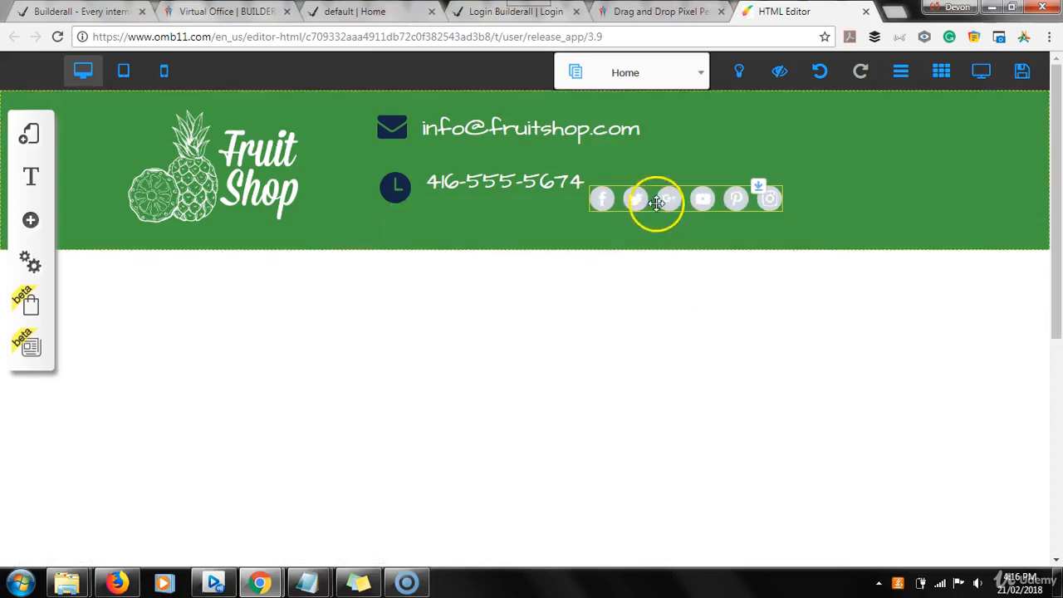
Place the social bar in the upper-right corner of the green header and compare it with the Fruit Shop sample.
{"action": "left_click_drag", "start_coordinate": [660, 200], "coordinate": [879, 116]}
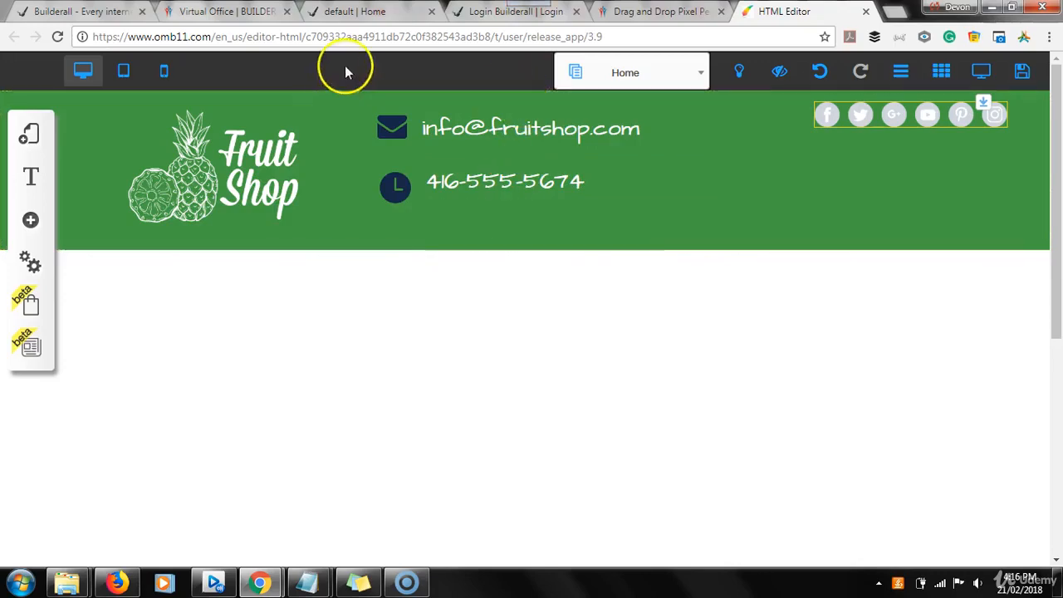
{"action": "left_click", "coordinate": [366, 11]}
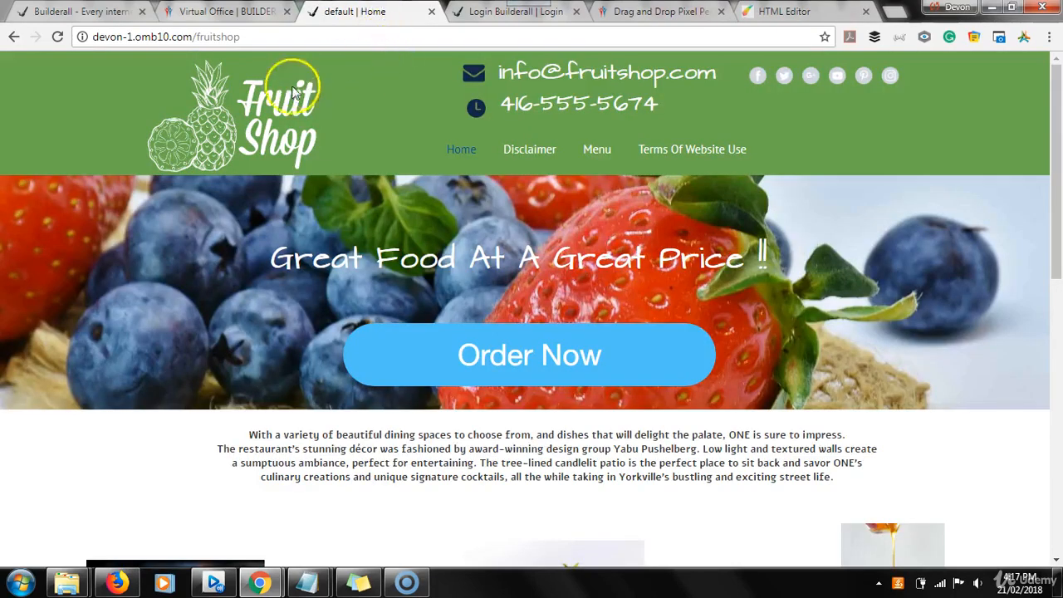